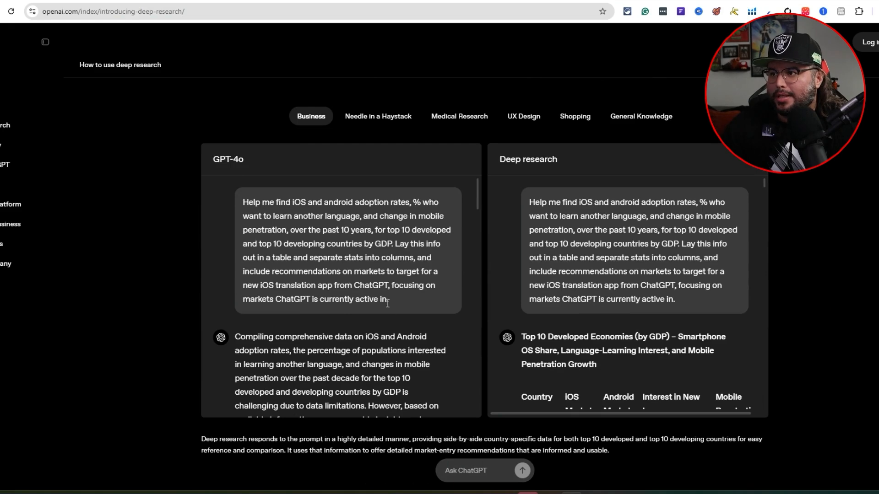
Compare the prompts and model headings of the GPT-4o and Deep research answers in the Business example
{"action": "left_click_drag", "start_coordinate": [387, 303], "coordinate": [284, 243]}
{"action": "left_click_drag", "start_coordinate": [675, 300], "coordinate": [527, 204]}
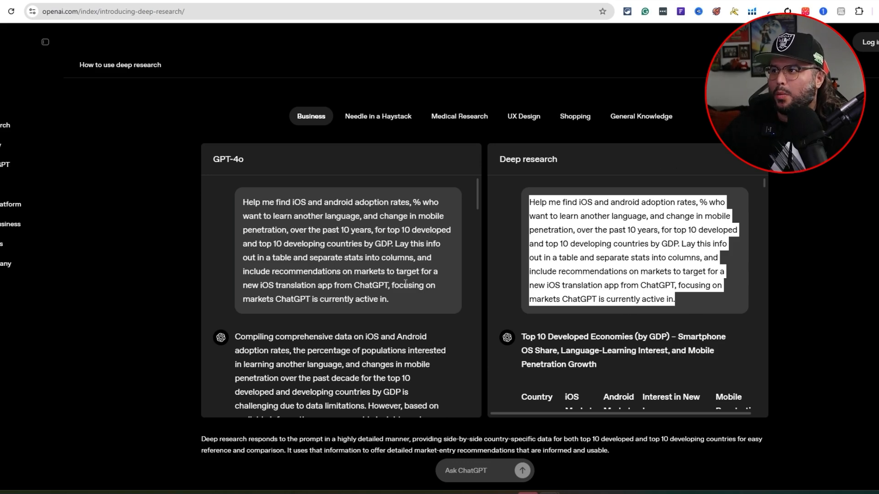
{"action": "left_click_drag", "start_coordinate": [501, 160], "coordinate": [548, 160]}
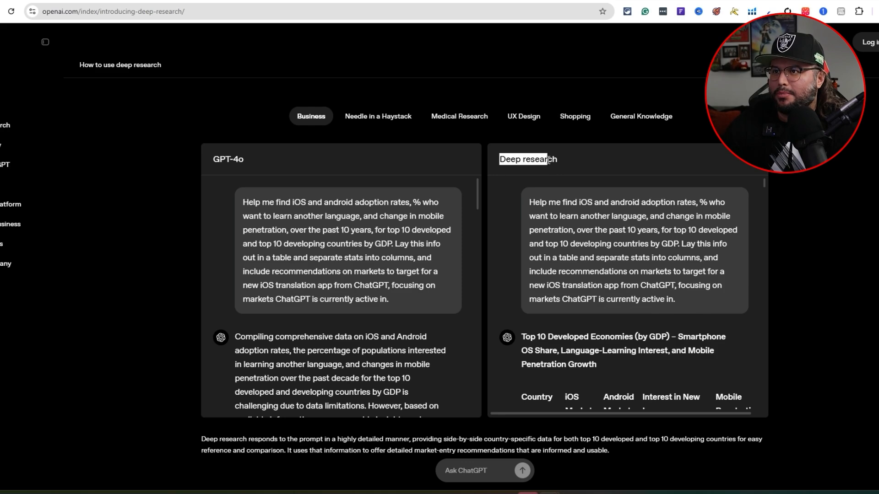
{"action": "left_click_drag", "start_coordinate": [244, 159], "coordinate": [229, 159]}
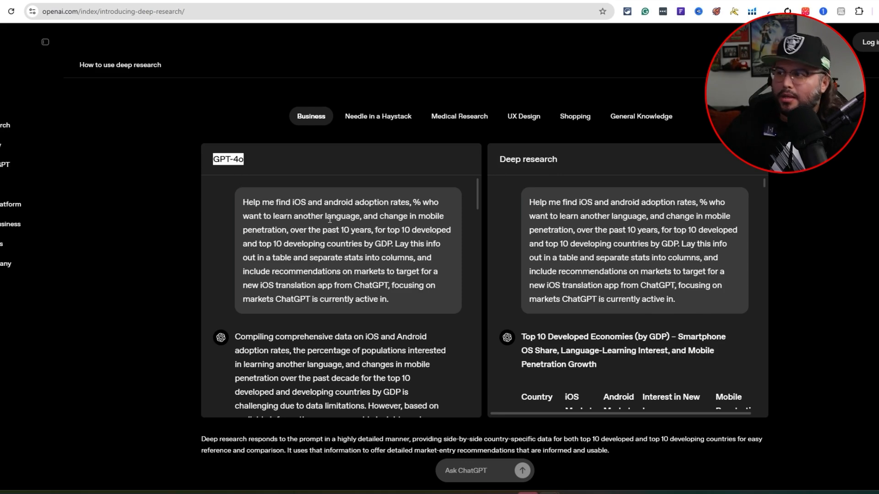
Compare the opening of the GPT-4o answer with the developed economies table in the Deep research answer
{"action": "scroll", "coordinate": [399, 280], "scroll_direction": "down", "scroll_amount": 5}
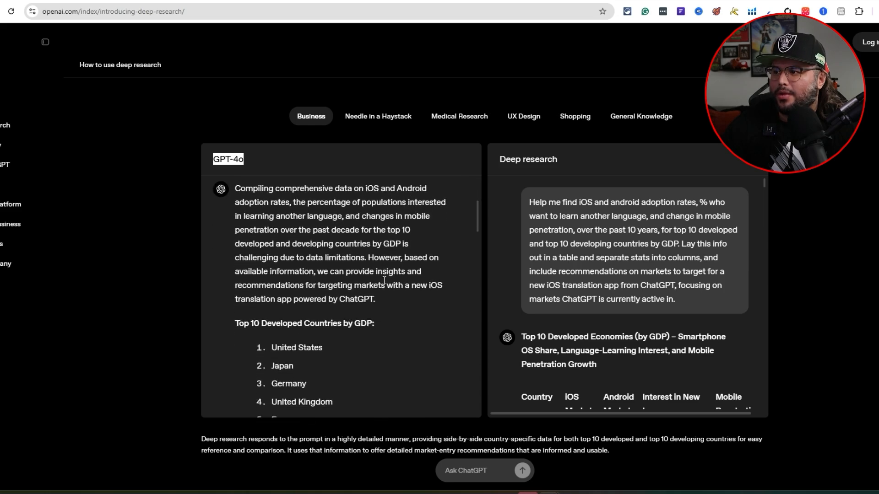
{"action": "scroll", "coordinate": [594, 282], "scroll_direction": "down", "scroll_amount": 2}
{"action": "scroll", "coordinate": [594, 282], "scroll_direction": "down", "scroll_amount": 3}
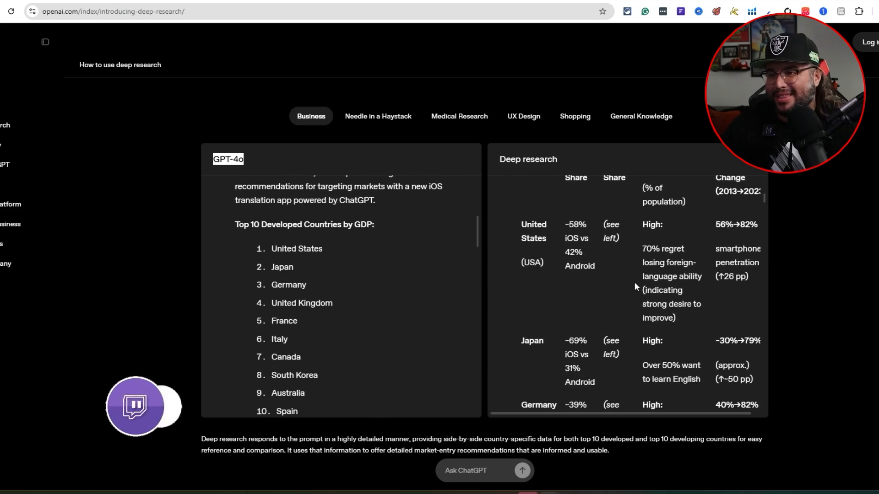
{"action": "scroll", "coordinate": [633, 282], "scroll_direction": "down", "scroll_amount": 5}
{"action": "right_click", "coordinate": [485, 290]}
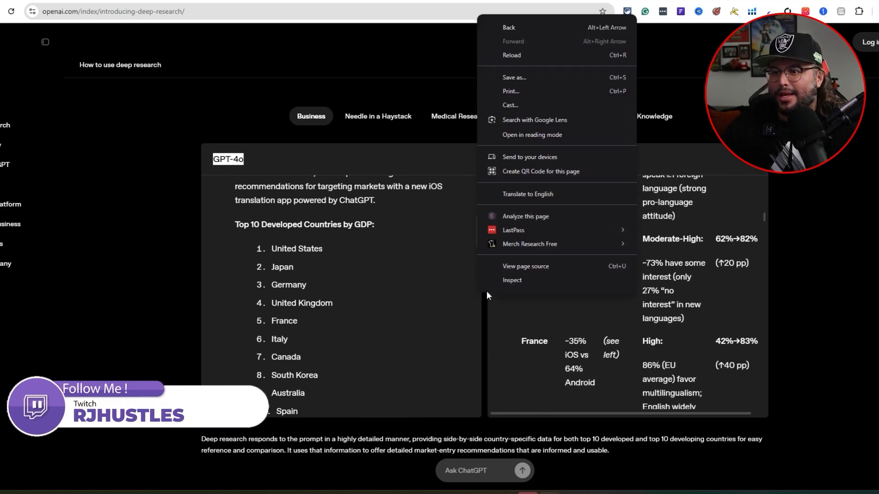
{"action": "left_click", "coordinate": [689, 319]}
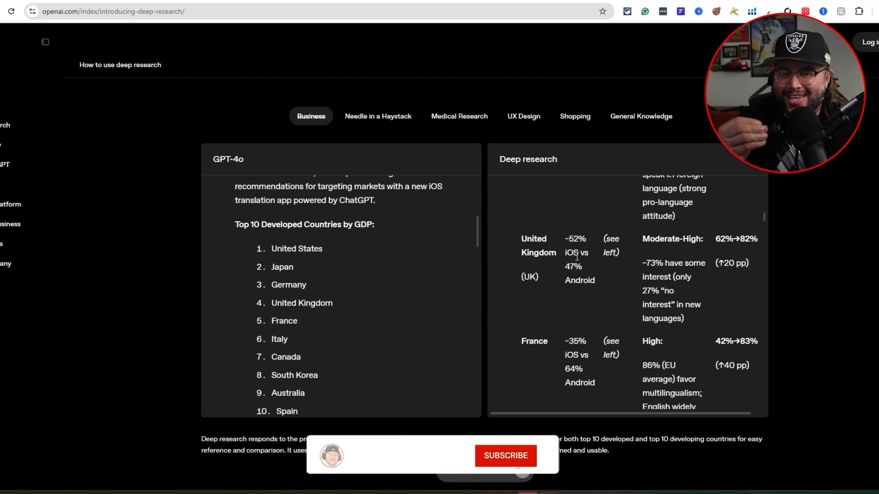
{"action": "scroll", "coordinate": [574, 256], "scroll_direction": "down", "scroll_amount": 3}
Examine the GPT-4o answer's developed and developing country lists, insights and recommendations
{"action": "scroll", "coordinate": [390, 311], "scroll_direction": "down", "scroll_amount": 1}
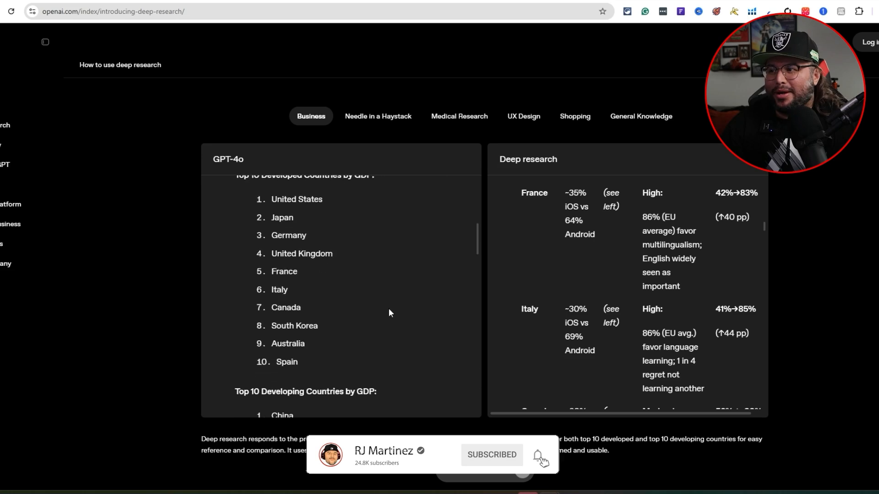
{"action": "scroll", "coordinate": [379, 311], "scroll_direction": "down", "scroll_amount": 1}
{"action": "scroll", "coordinate": [352, 293], "scroll_direction": "up", "scroll_amount": 2}
{"action": "scroll", "coordinate": [355, 292], "scroll_direction": "down", "scroll_amount": 4}
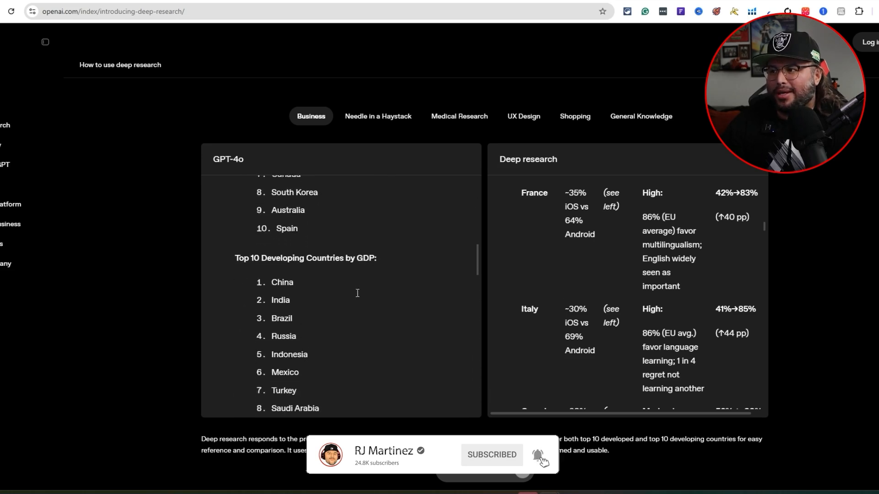
{"action": "scroll", "coordinate": [357, 293], "scroll_direction": "down", "scroll_amount": 1}
{"action": "scroll", "coordinate": [309, 288], "scroll_direction": "up", "scroll_amount": 5}
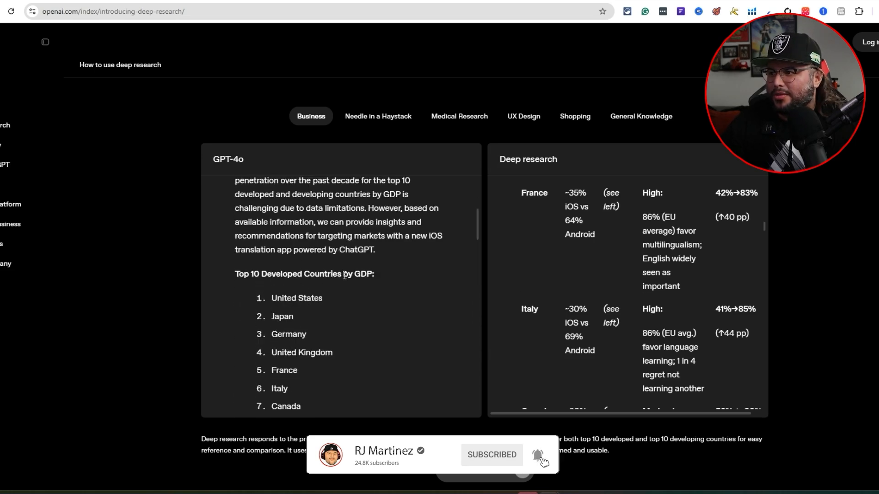
{"action": "scroll", "coordinate": [361, 275], "scroll_direction": "down", "scroll_amount": 2}
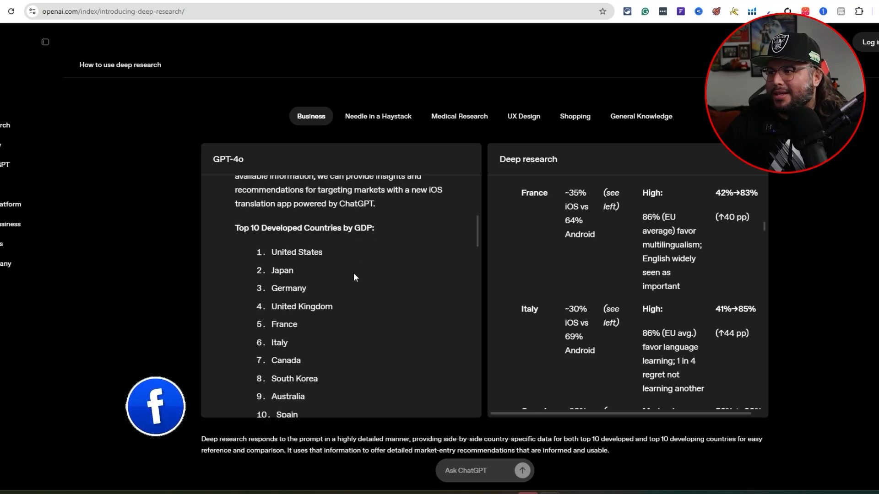
{"action": "scroll", "coordinate": [292, 251], "scroll_direction": "down", "scroll_amount": 7}
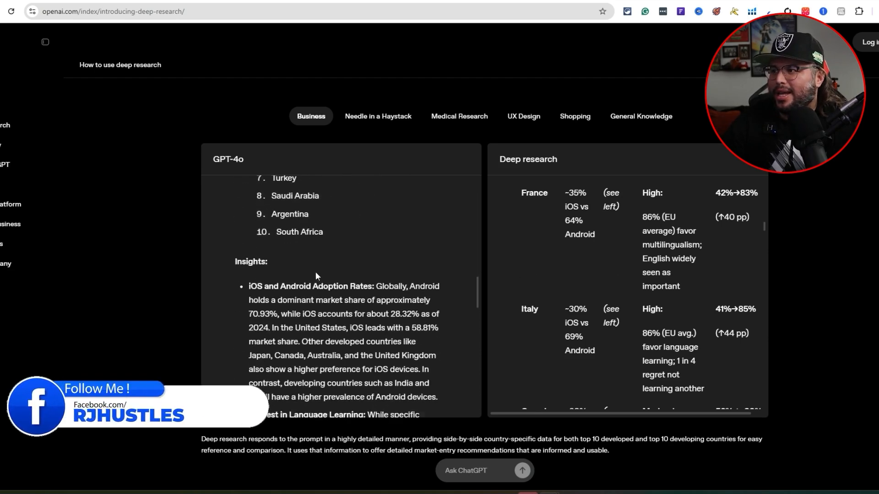
{"action": "scroll", "coordinate": [321, 279], "scroll_direction": "up", "scroll_amount": 4}
{"action": "scroll", "coordinate": [321, 313], "scroll_direction": "down", "scroll_amount": 8}
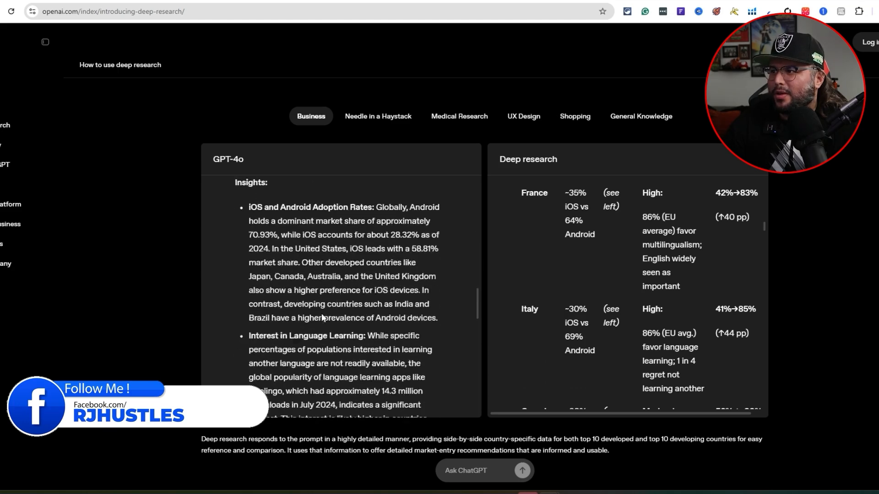
{"action": "scroll", "coordinate": [321, 313], "scroll_direction": "down", "scroll_amount": 5}
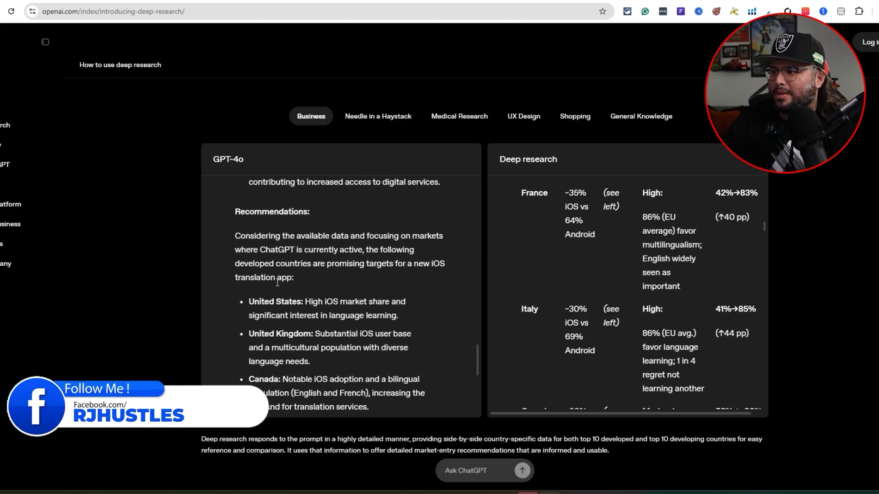
{"action": "scroll", "coordinate": [321, 313], "scroll_direction": "down", "scroll_amount": 3}
Examine the rest of the Deep research answer, including its developed and developing economies tables
{"action": "scroll", "coordinate": [600, 304], "scroll_direction": "down", "scroll_amount": 4}
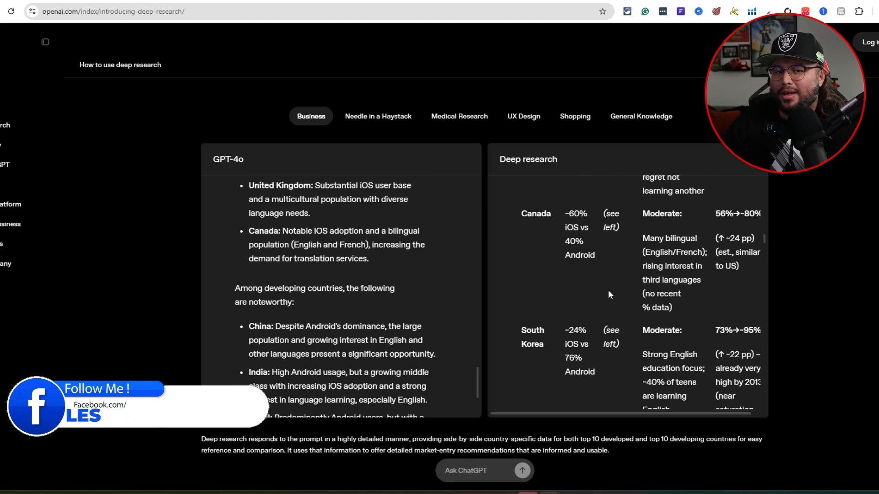
{"action": "scroll", "coordinate": [609, 288], "scroll_direction": "down", "scroll_amount": 7}
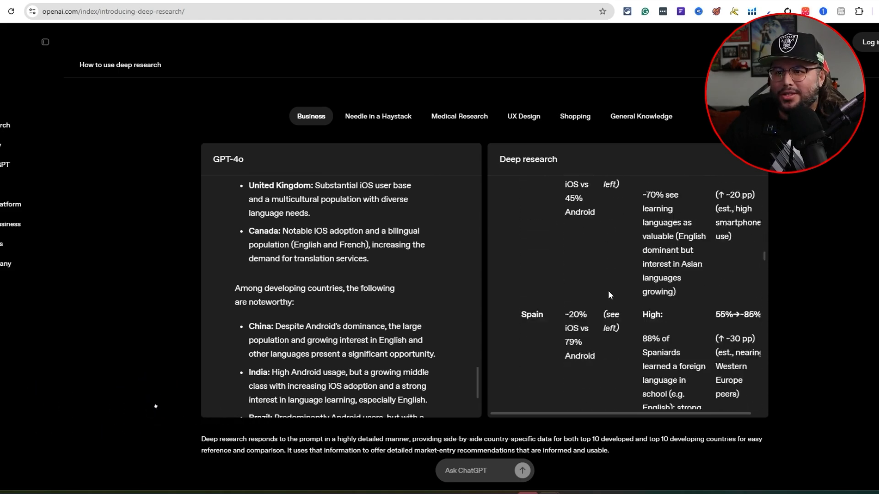
{"action": "scroll", "coordinate": [589, 284], "scroll_direction": "down", "scroll_amount": 5}
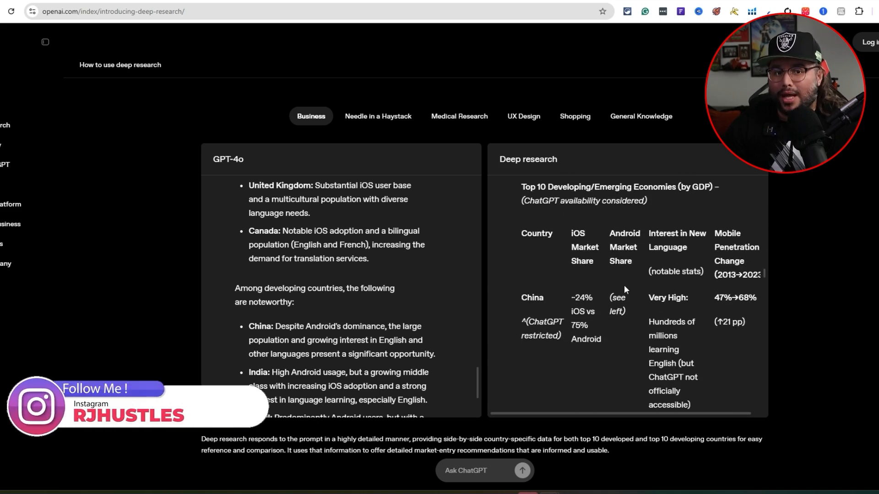
{"action": "scroll", "coordinate": [624, 286], "scroll_direction": "down", "scroll_amount": 3}
{"action": "scroll", "coordinate": [731, 287], "scroll_direction": "down", "scroll_amount": 3}
{"action": "left_click_drag", "start_coordinate": [766, 299], "coordinate": [754, 405]}
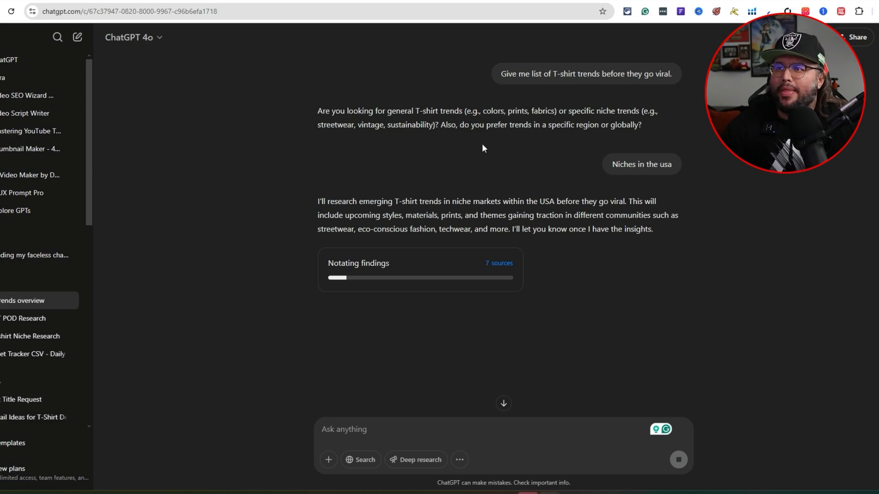
In ChatGPT, review the clarifying question about T-shirt trends and inspect the research run's activity log and sources
{"action": "left_click_drag", "start_coordinate": [643, 125], "coordinate": [322, 108]}
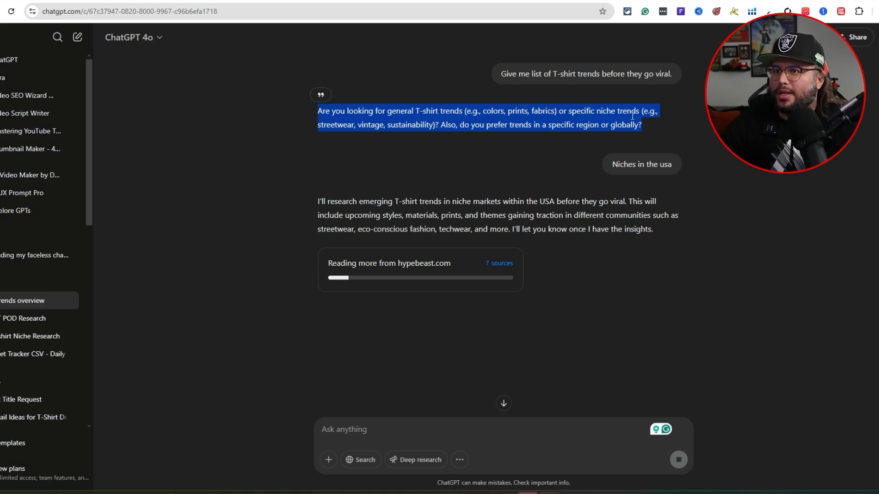
{"action": "left_click", "coordinate": [381, 125]}
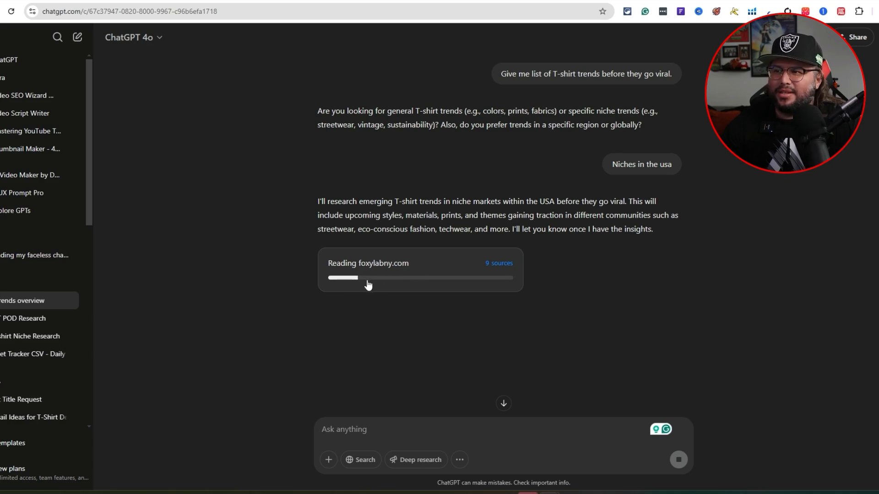
{"action": "left_click", "coordinate": [473, 268]}
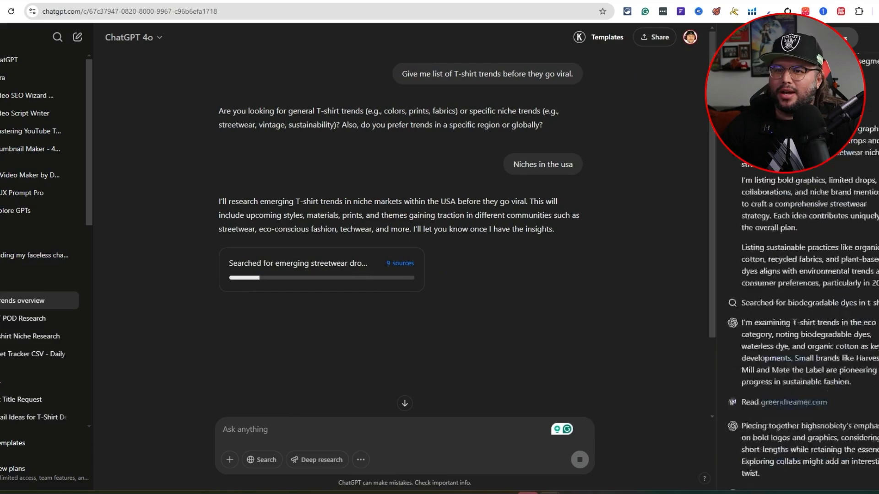
{"action": "scroll", "coordinate": [869, 281], "scroll_direction": "up", "scroll_amount": 15}
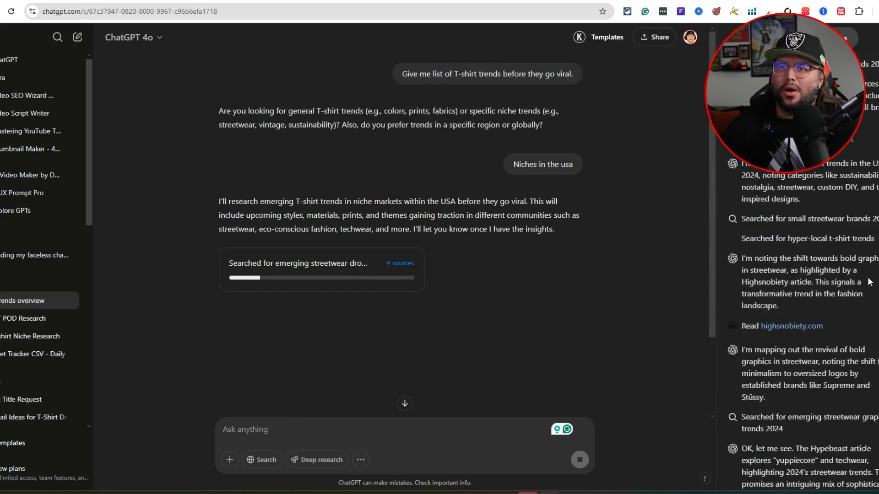
{"action": "scroll", "coordinate": [869, 282], "scroll_direction": "up", "scroll_amount": 5}
{"action": "scroll", "coordinate": [828, 178], "scroll_direction": "down", "scroll_amount": 8}
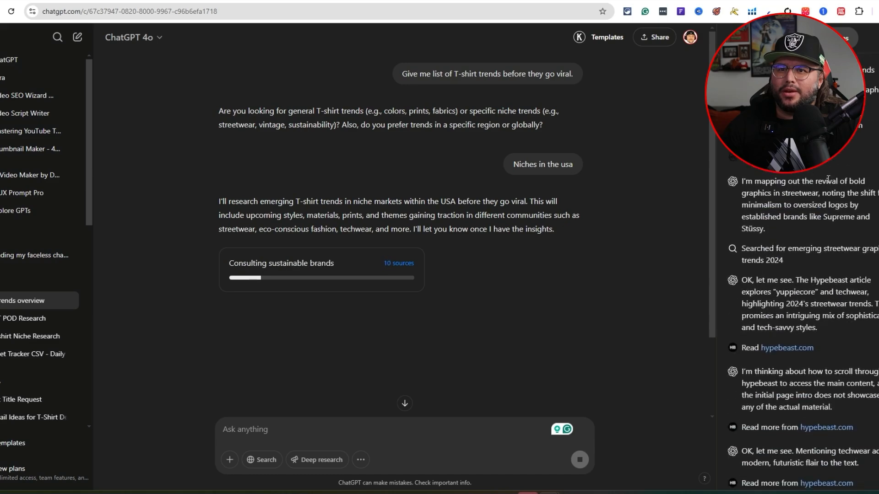
{"action": "scroll", "coordinate": [828, 178], "scroll_direction": "down", "scroll_amount": 8}
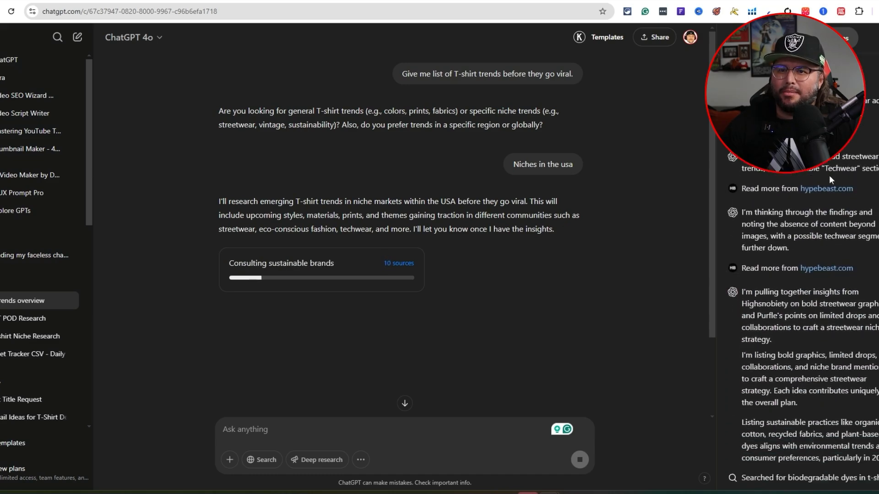
{"action": "scroll", "coordinate": [829, 176], "scroll_direction": "down", "scroll_amount": 10}
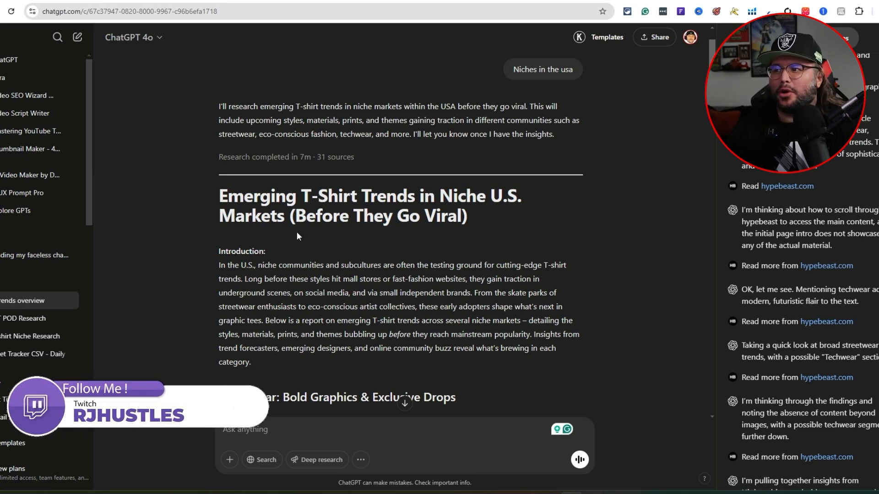
Read the introduction and the Streetwear section of the emerging T-shirt trends report
{"action": "scroll", "coordinate": [438, 222], "scroll_direction": "down", "scroll_amount": 3}
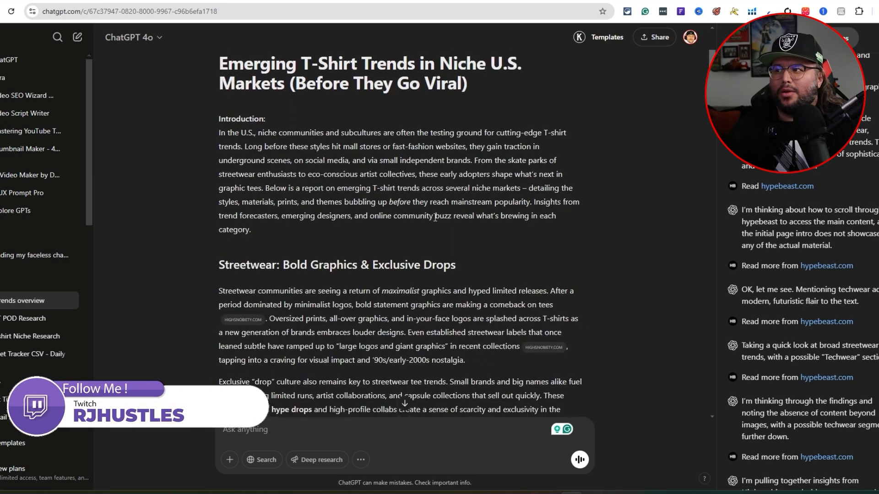
{"action": "left_click_drag", "start_coordinate": [219, 248], "coordinate": [456, 249]}
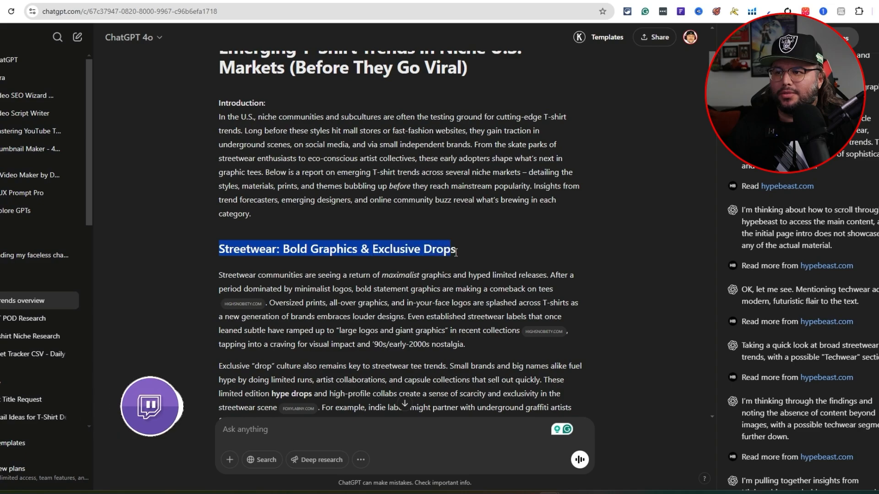
{"action": "scroll", "coordinate": [403, 232], "scroll_direction": "down", "scroll_amount": 4}
{"action": "scroll", "coordinate": [403, 233], "scroll_direction": "up", "scroll_amount": 2}
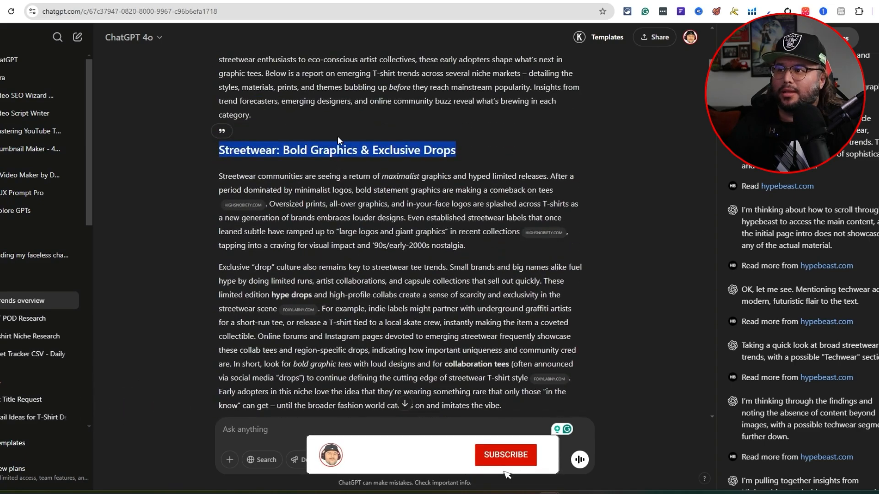
{"action": "scroll", "coordinate": [343, 222], "scroll_direction": "down", "scroll_amount": 2}
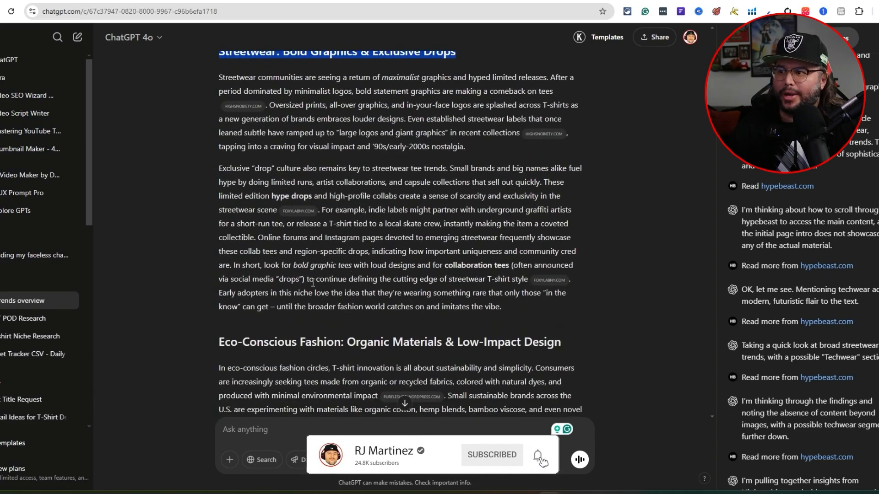
Read the report's Eco-Conscious Fashion and Techwear sections, continuing to Y2K and Vintage Revival
{"action": "scroll", "coordinate": [343, 222], "scroll_direction": "down", "scroll_amount": 2}
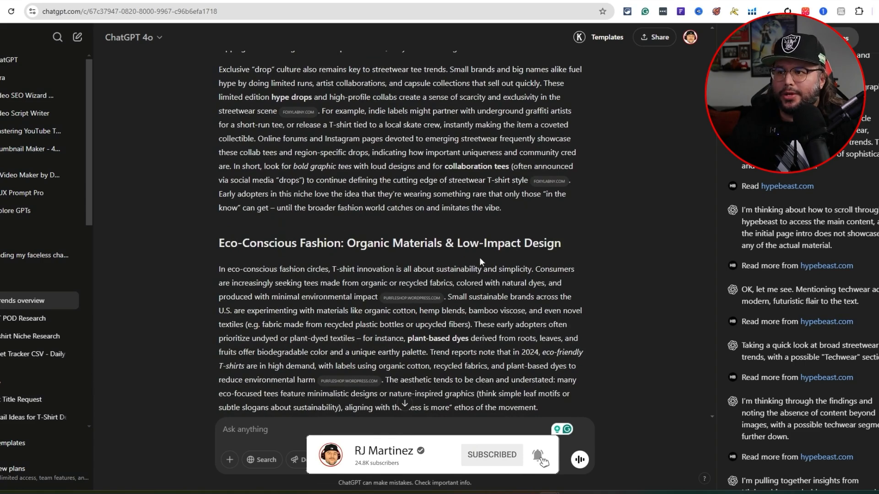
{"action": "scroll", "coordinate": [369, 196], "scroll_direction": "down", "scroll_amount": 2}
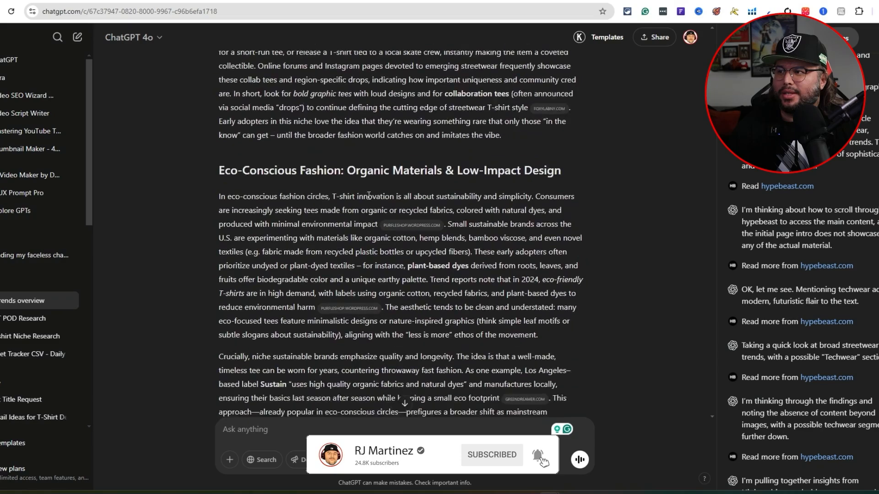
{"action": "scroll", "coordinate": [369, 196], "scroll_direction": "down", "scroll_amount": 5}
{"action": "scroll", "coordinate": [433, 260], "scroll_direction": "up", "scroll_amount": 4}
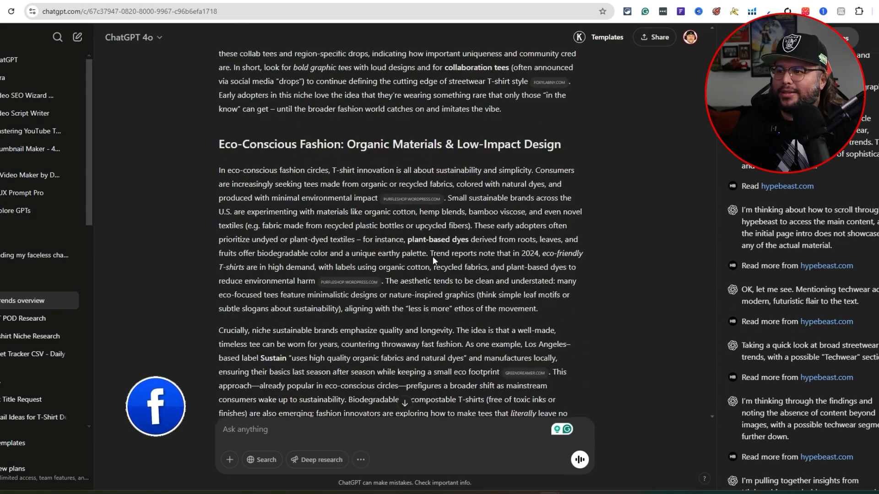
{"action": "scroll", "coordinate": [434, 260], "scroll_direction": "down", "scroll_amount": 4}
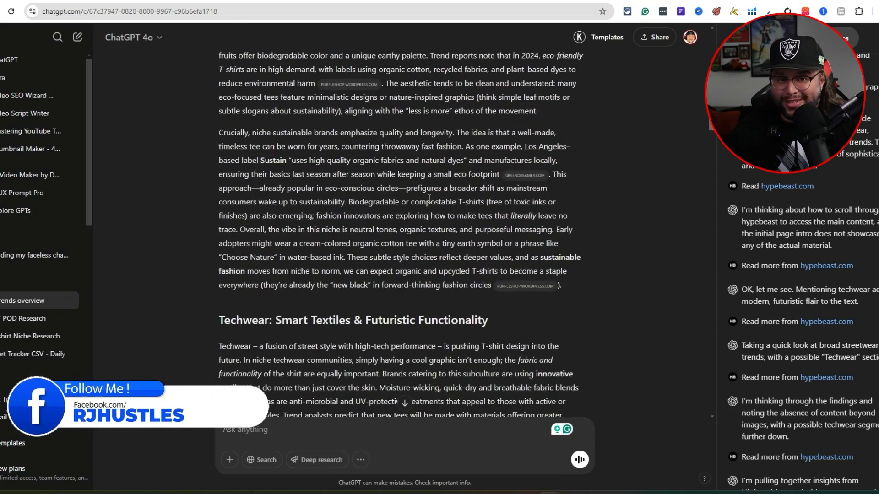
{"action": "scroll", "coordinate": [425, 193], "scroll_direction": "down", "scroll_amount": 2}
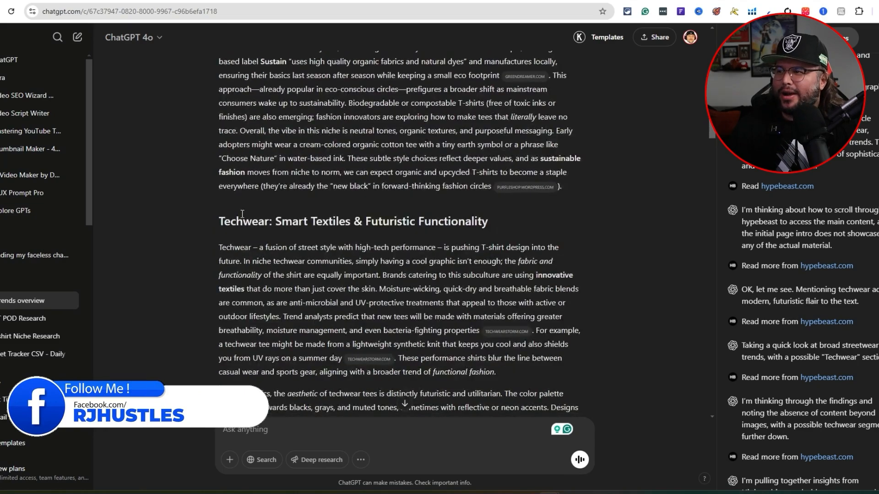
{"action": "scroll", "coordinate": [249, 219], "scroll_direction": "down", "scroll_amount": 1}
{"action": "scroll", "coordinate": [377, 175], "scroll_direction": "down", "scroll_amount": 7}
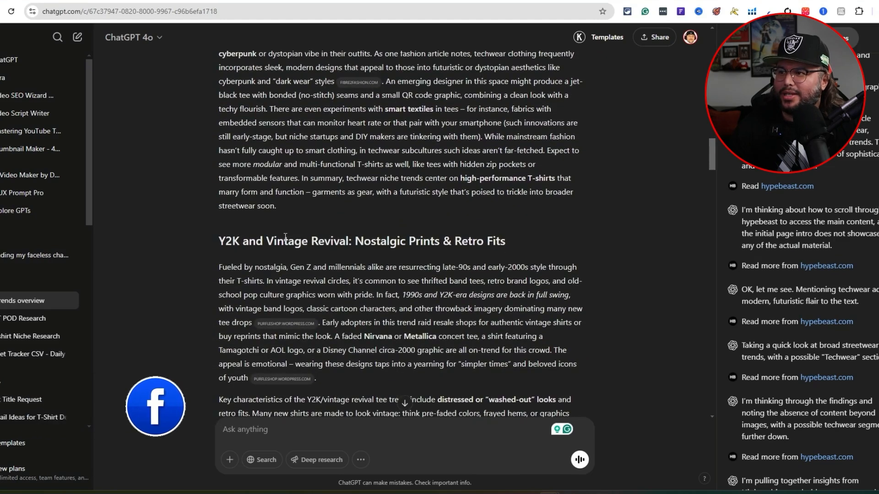
Read the report's Y2K and Vintage Revival section and the start of its Anime & Pop Culture section
{"action": "scroll", "coordinate": [377, 186], "scroll_direction": "down", "scroll_amount": 3}
{"action": "scroll", "coordinate": [376, 186], "scroll_direction": "down", "scroll_amount": 4}
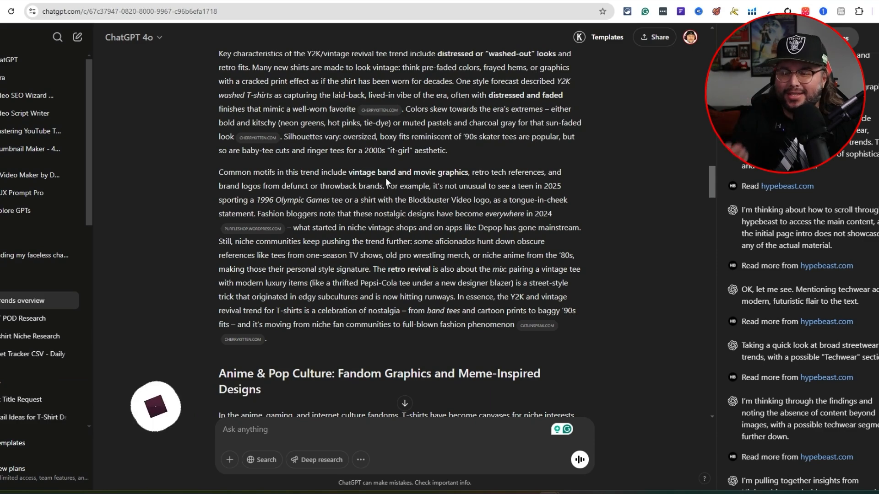
{"action": "scroll", "coordinate": [376, 238], "scroll_direction": "down", "scroll_amount": 3}
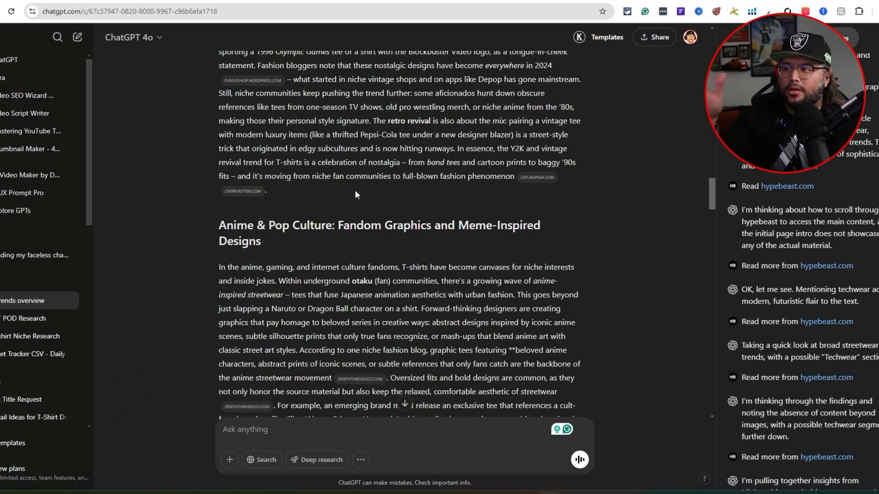
{"action": "scroll", "coordinate": [356, 195], "scroll_direction": "down", "scroll_amount": 1}
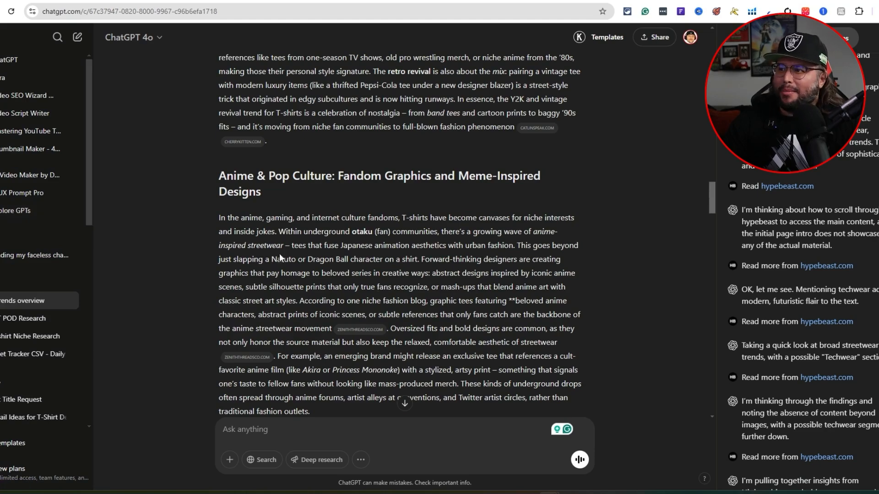
Skim the report's Hyper-Local, AI & Cyber Aesthetics and Custom & DIY Styles sections through to its conclusion and sources
{"action": "scroll", "coordinate": [281, 258], "scroll_direction": "down", "scroll_amount": 15}
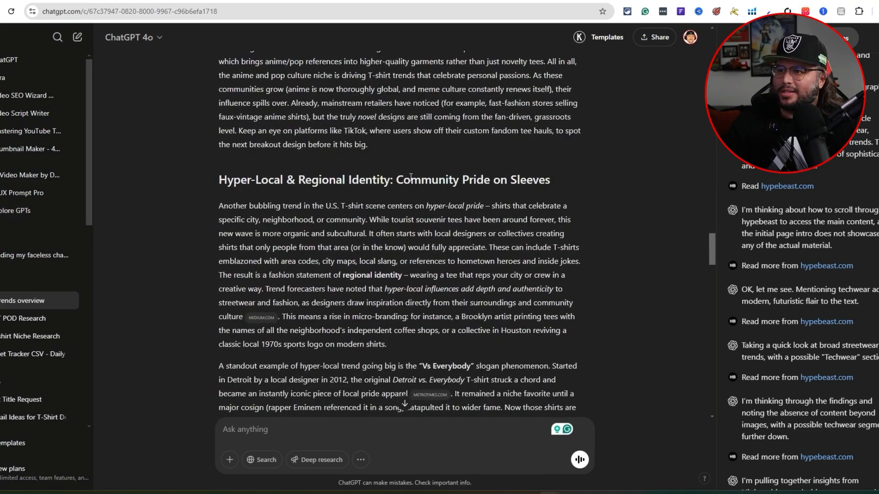
{"action": "scroll", "coordinate": [325, 78], "scroll_direction": "down", "scroll_amount": 3}
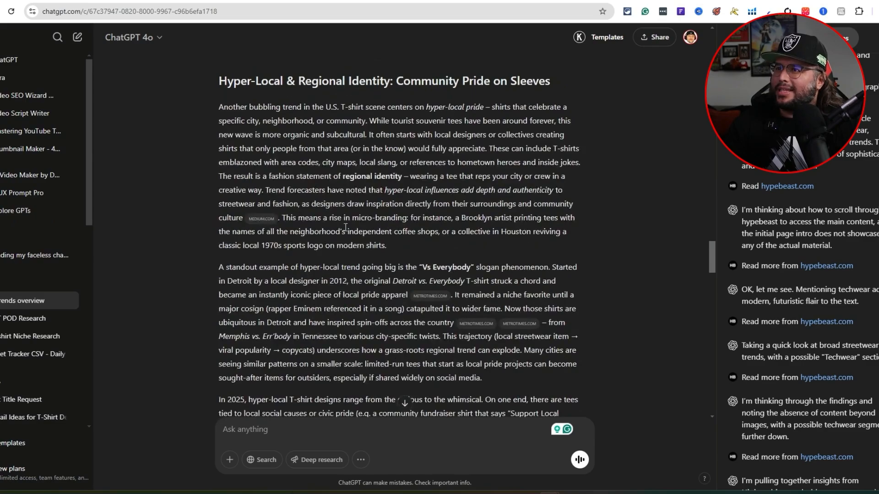
{"action": "scroll", "coordinate": [345, 228], "scroll_direction": "down", "scroll_amount": 12}
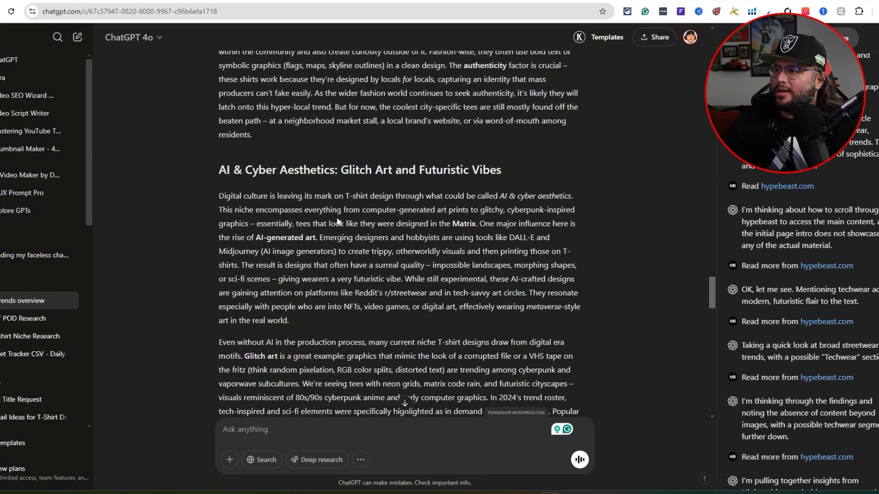
{"action": "scroll", "coordinate": [337, 222], "scroll_direction": "down", "scroll_amount": 12}
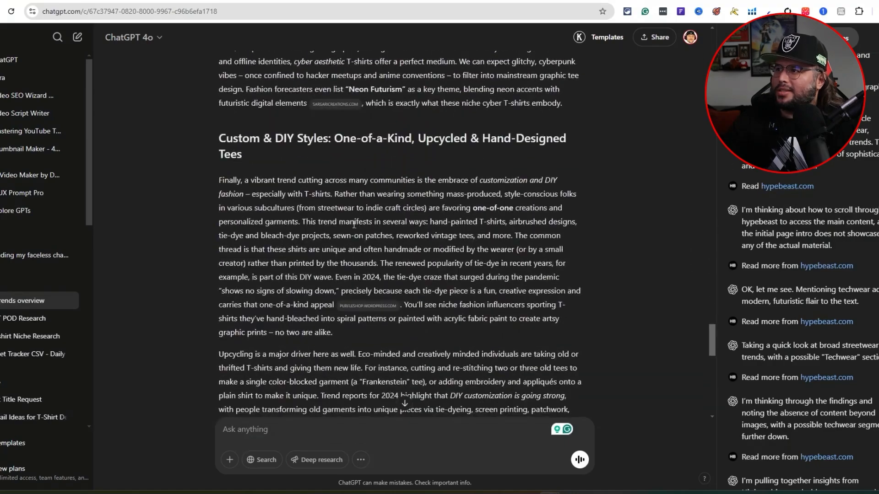
{"action": "scroll", "coordinate": [356, 185], "scroll_direction": "down", "scroll_amount": 15}
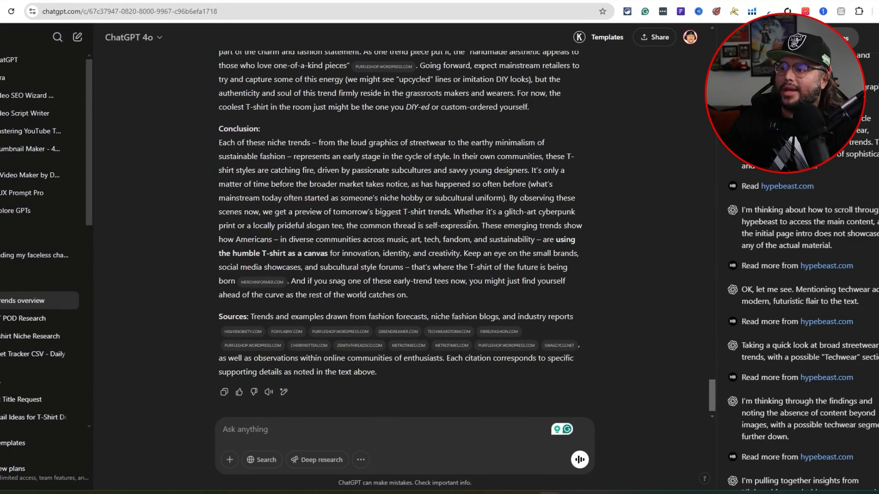
{"action": "scroll", "coordinate": [469, 223], "scroll_direction": "down", "scroll_amount": 1}
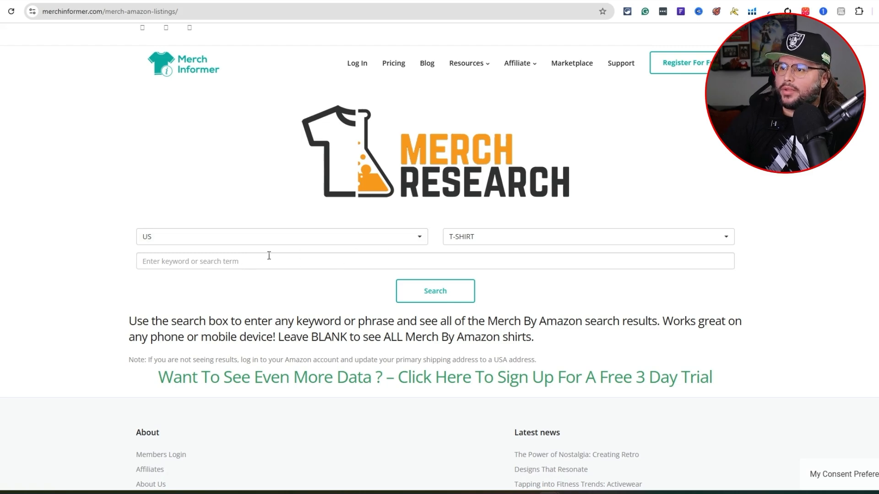
On Merch Informer's Merch Research page, search all Merch By Amazon listings for US T-shirts with the keyword left blank
{"action": "left_click", "coordinate": [172, 257]}
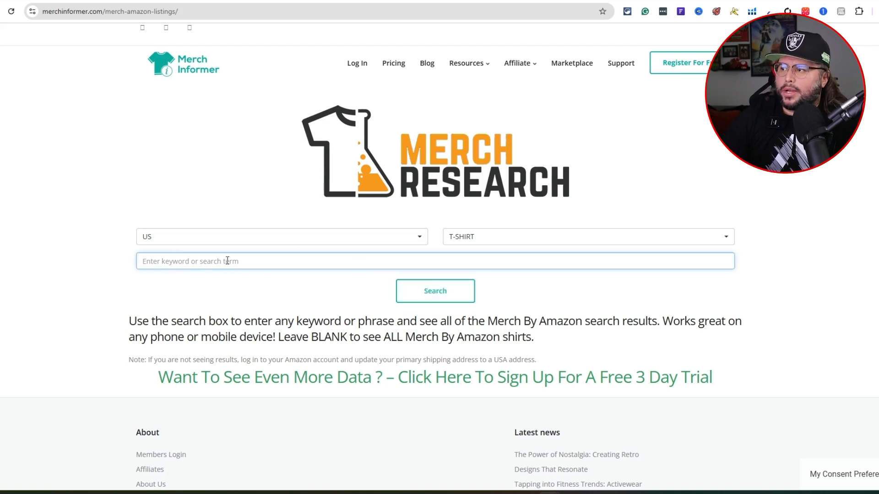
{"action": "left_click", "coordinate": [227, 238]}
{"action": "left_click", "coordinate": [467, 238]}
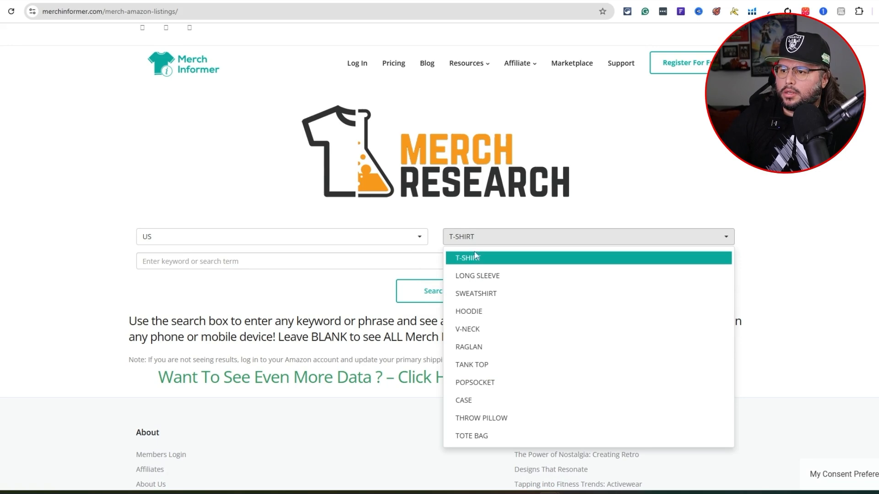
{"action": "left_click", "coordinate": [371, 299]}
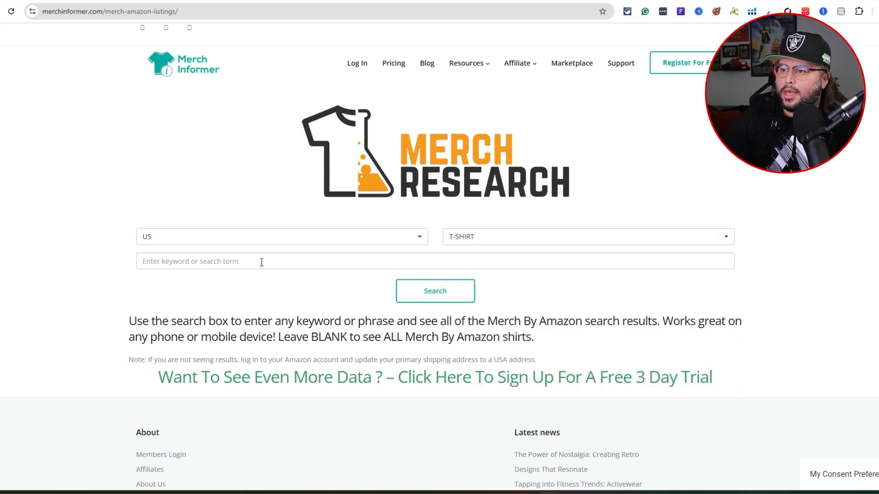
{"action": "left_click", "coordinate": [425, 297]}
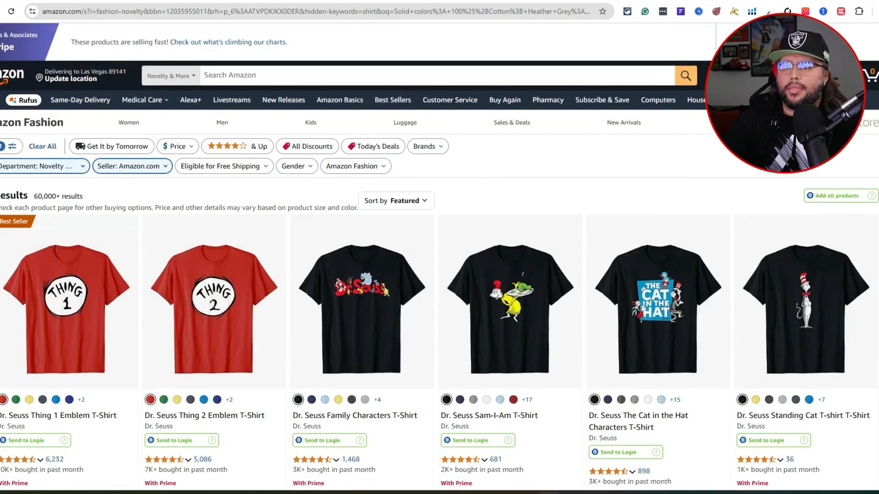
Sort the Amazon shirt results by Newest Arrivals and look over the first row of listings
{"action": "left_click", "coordinate": [416, 201]}
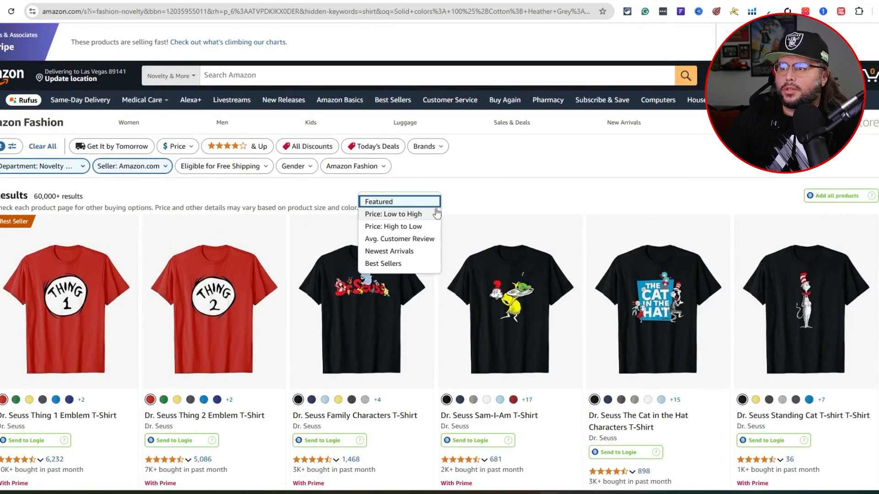
{"action": "left_click", "coordinate": [398, 249]}
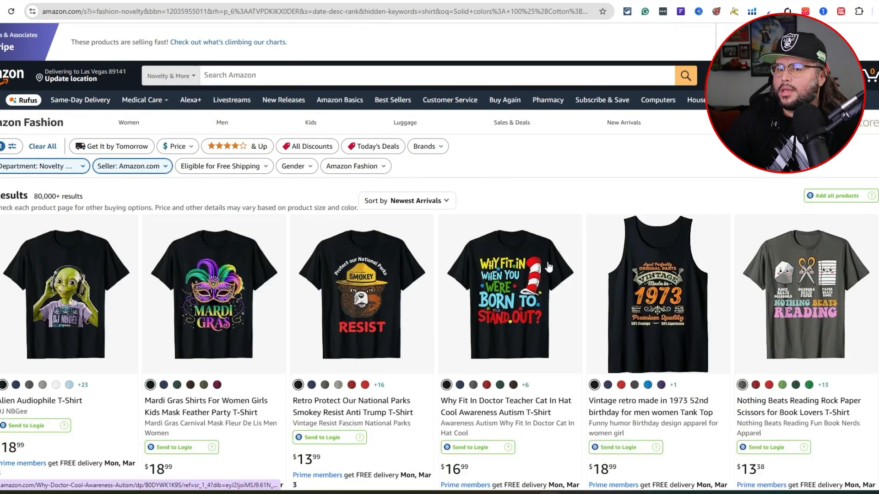
{"action": "scroll", "coordinate": [550, 256], "scroll_direction": "down", "scroll_amount": 3}
{"action": "scroll", "coordinate": [547, 253], "scroll_direction": "up", "scroll_amount": 1}
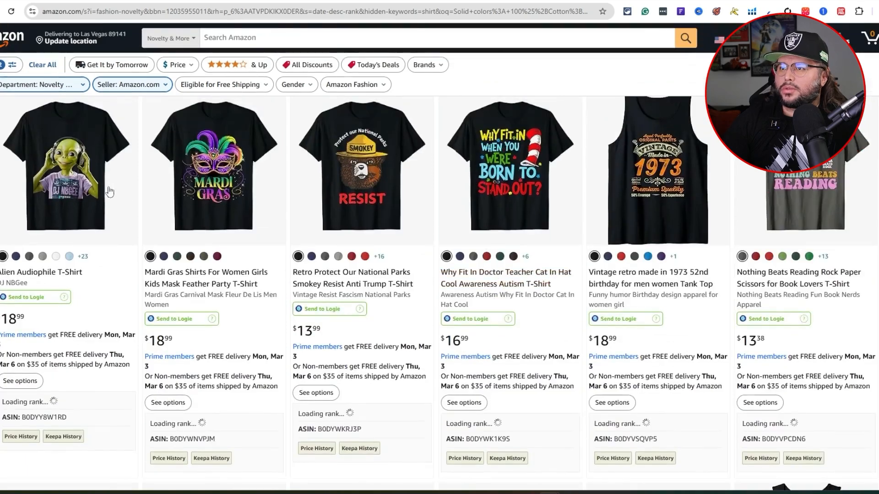
{"action": "scroll", "coordinate": [309, 201], "scroll_direction": "up", "scroll_amount": 1}
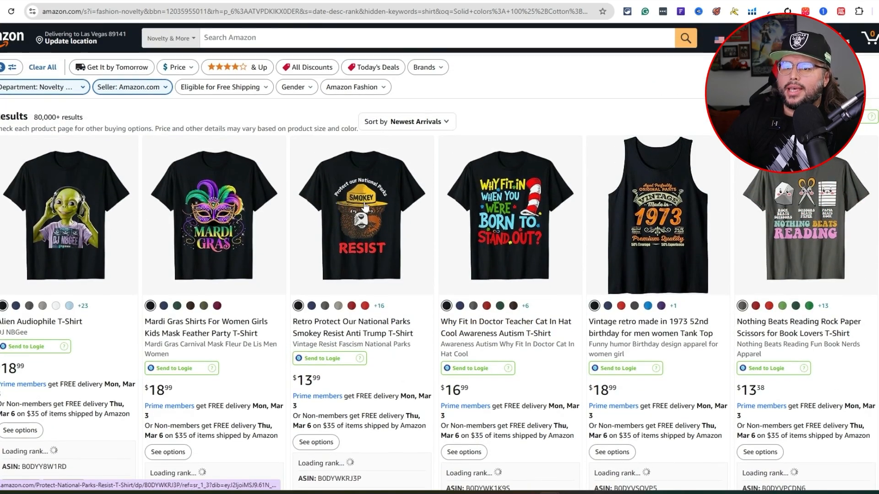
{"action": "scroll", "coordinate": [358, 209], "scroll_direction": "down", "scroll_amount": 1}
{"action": "scroll", "coordinate": [358, 209], "scroll_direction": "down", "scroll_amount": 1}
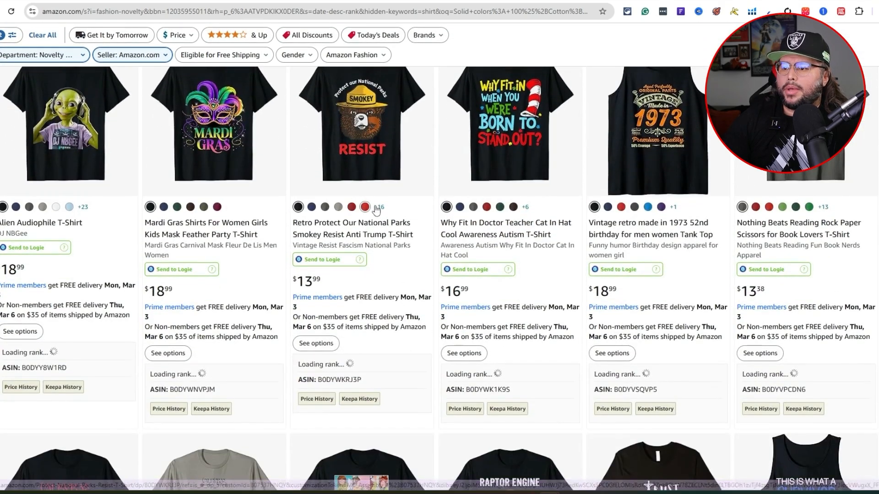
{"action": "left_click", "coordinate": [474, 2]}
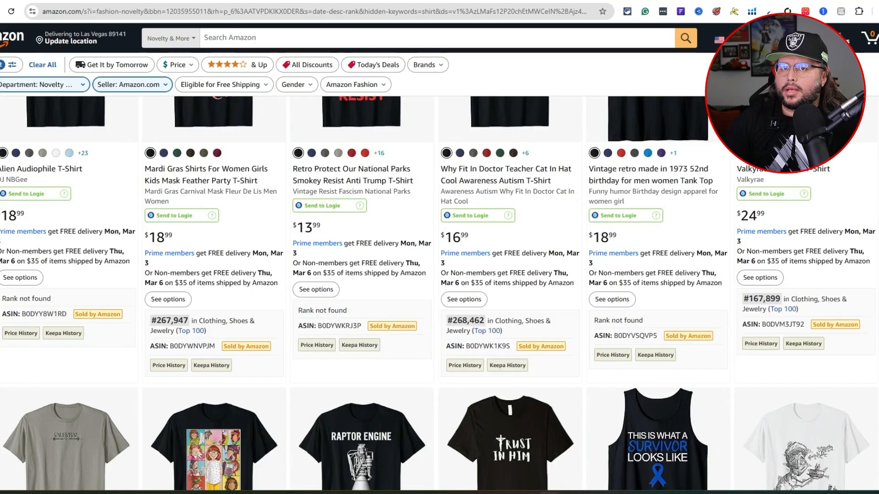
Examine the Clothing, Shoes & Jewelry sales ranks under the first row of newest shirts
{"action": "scroll", "coordinate": [474, 229], "scroll_direction": "up", "scroll_amount": 5}
{"action": "scroll", "coordinate": [475, 228], "scroll_direction": "down", "scroll_amount": 1}
{"action": "scroll", "coordinate": [337, 386], "scroll_direction": "down", "scroll_amount": 3}
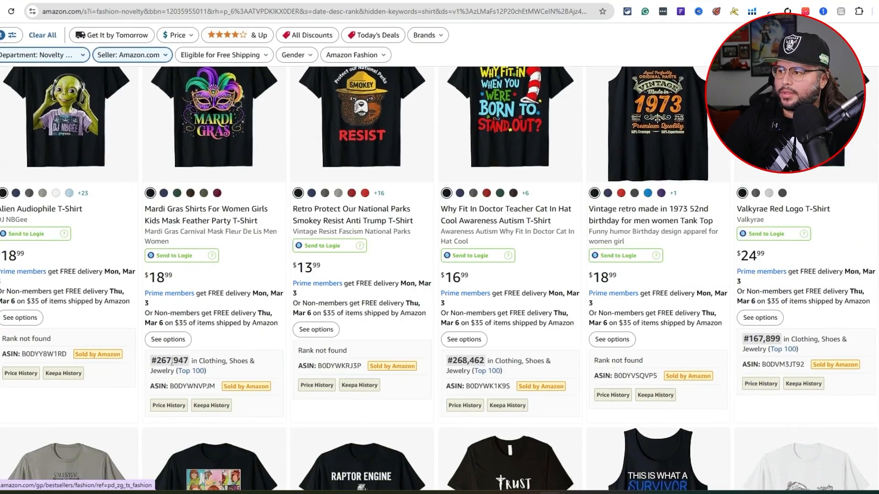
{"action": "double_click", "coordinate": [456, 359]}
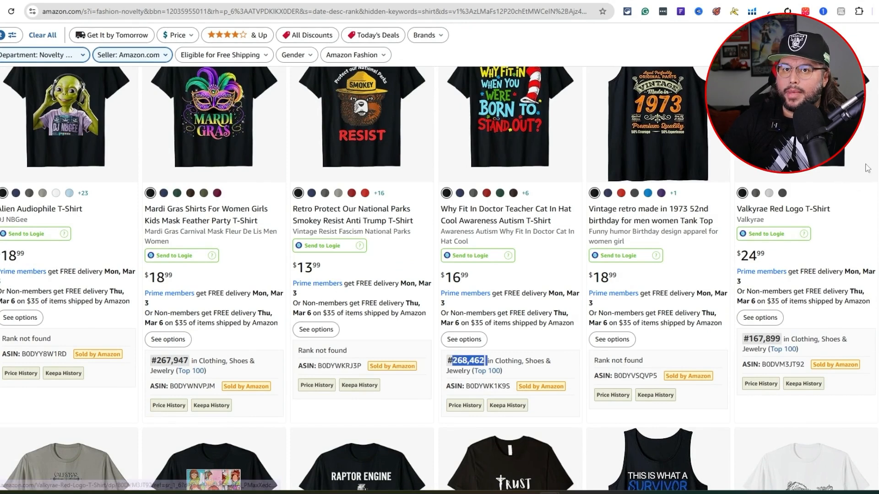
{"action": "scroll", "coordinate": [457, 359], "scroll_direction": "down", "scroll_amount": 1}
{"action": "scroll", "coordinate": [479, 408], "scroll_direction": "up", "scroll_amount": 2}
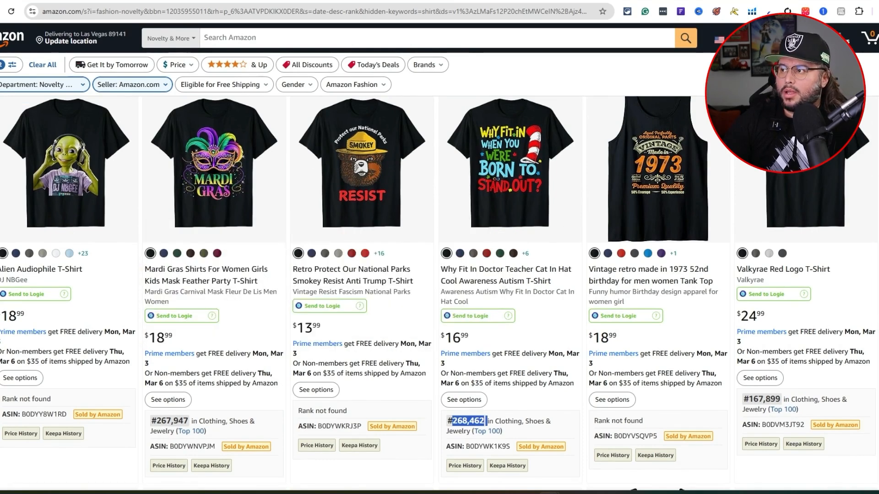
Browse the remaining newest shirts on the first results page and check the Support Federal Workers T-shirt's product details
{"action": "scroll", "coordinate": [487, 420], "scroll_direction": "down", "scroll_amount": 6}
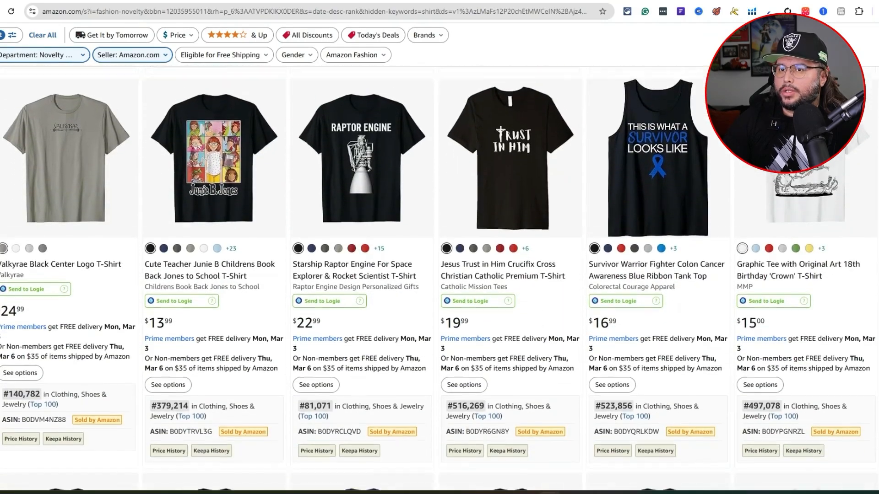
{"action": "scroll", "coordinate": [438, 279], "scroll_direction": "down", "scroll_amount": 6}
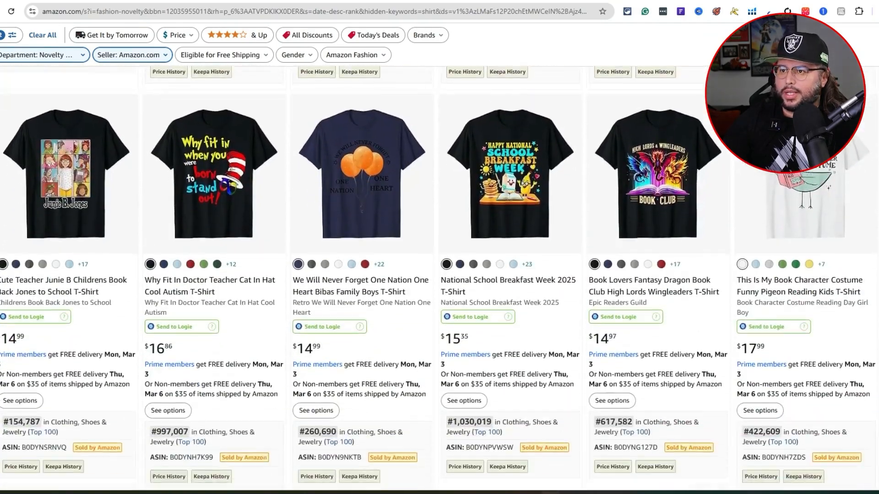
{"action": "scroll", "coordinate": [438, 279], "scroll_direction": "down", "scroll_amount": 6}
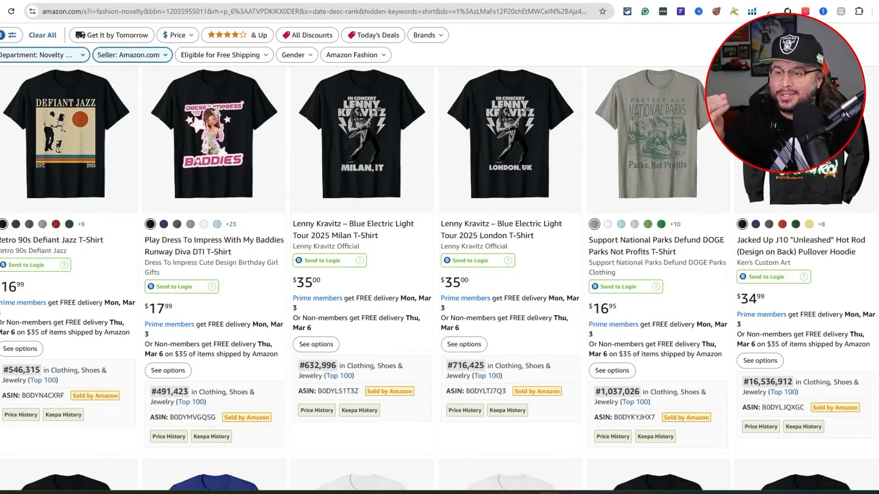
{"action": "scroll", "coordinate": [438, 279], "scroll_direction": "down", "scroll_amount": 8}
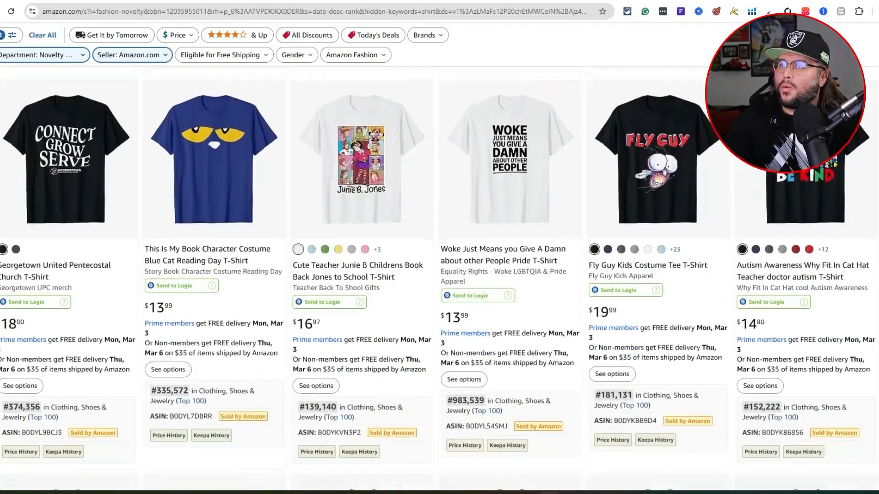
{"action": "scroll", "coordinate": [438, 279], "scroll_direction": "down", "scroll_amount": 15}
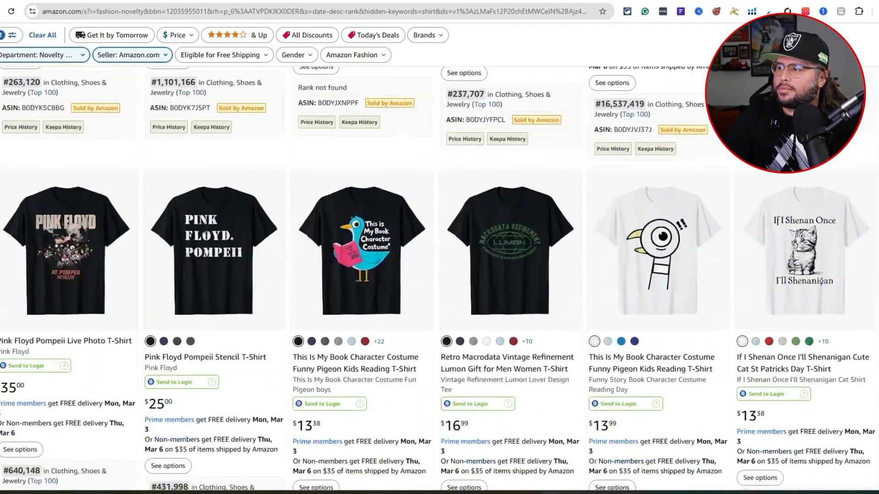
{"action": "scroll", "coordinate": [874, 343], "scroll_direction": "down", "scroll_amount": 10}
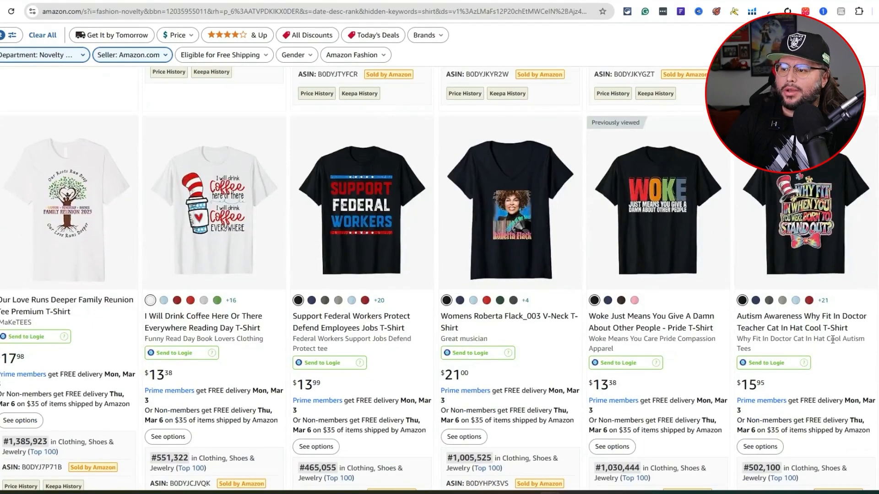
{"action": "scroll", "coordinate": [414, 448], "scroll_direction": "down", "scroll_amount": 2}
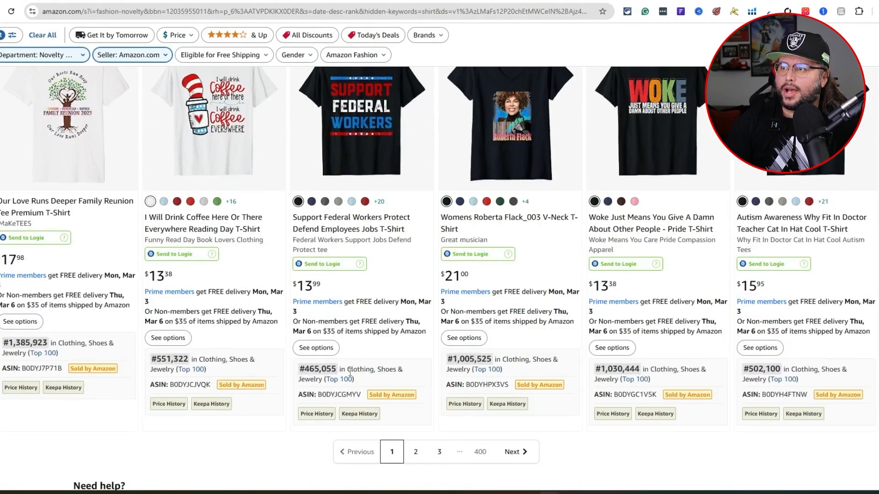
{"action": "scroll", "coordinate": [386, 196], "scroll_direction": "up", "scroll_amount": 1}
{"action": "mouse_move", "coordinate": [385, 197]}
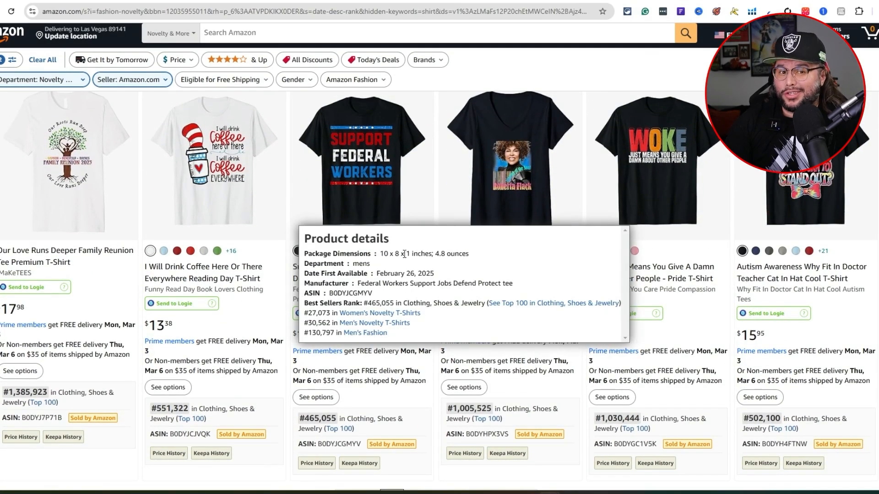
Capture a screenshot of the design on the Support Federal Workers T-shirt's Amazon page and attach it to the ChatGPT T-shirt trends conversation
{"action": "scroll", "coordinate": [404, 253], "scroll_direction": "up", "scroll_amount": 1}
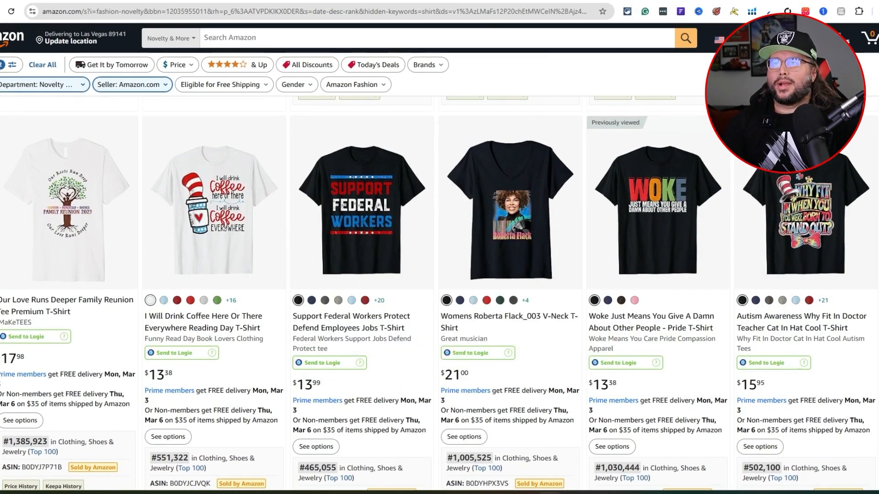
{"action": "key", "text": "ctrl+Tab"}
{"action": "scroll", "coordinate": [540, 182], "scroll_direction": "down", "scroll_amount": 1}
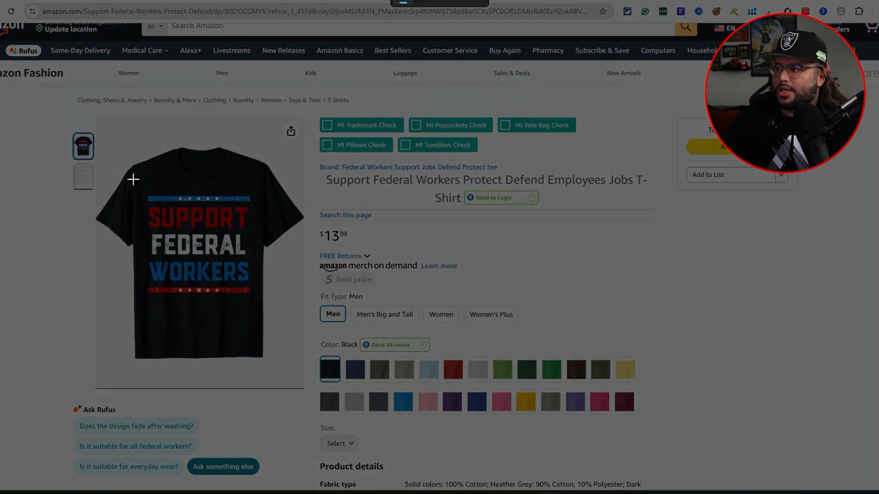
{"action": "left_click_drag", "start_coordinate": [133, 179], "coordinate": [256, 309]}
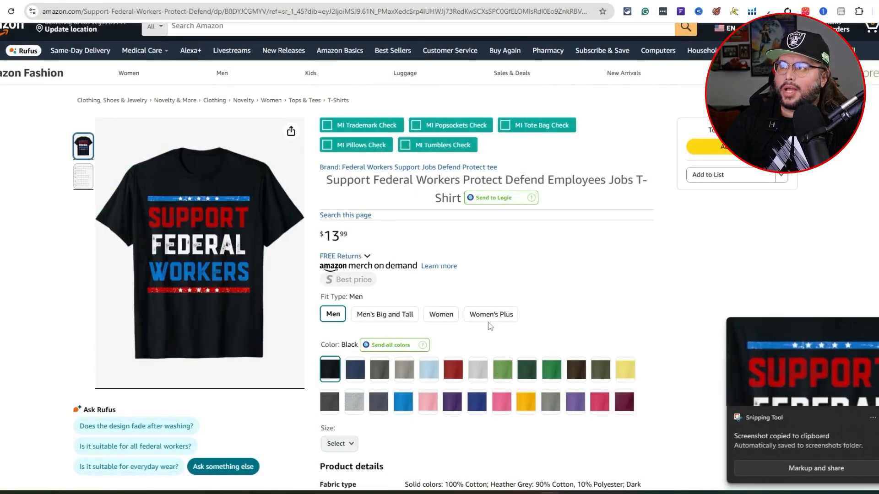
{"action": "key", "text": "ctrl+Tab"}
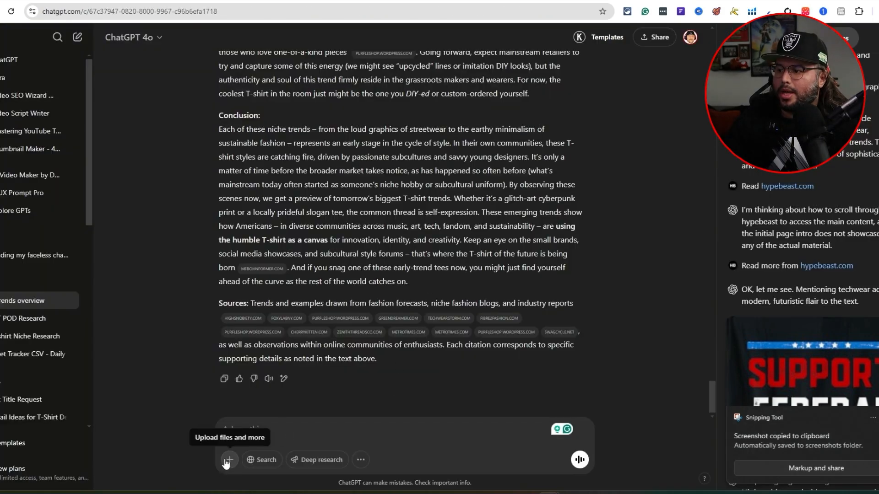
{"action": "key", "text": "ctrl+v"}
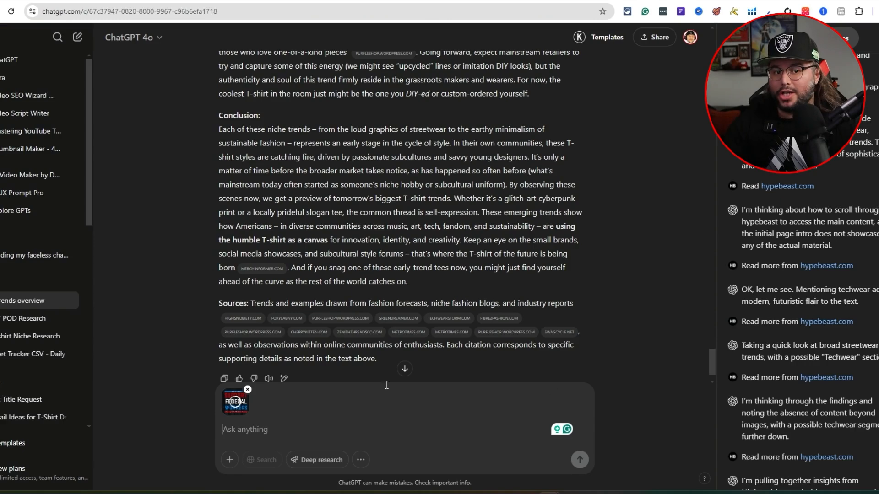
Write the prompt "Give 5 unique ideas for this design" to accompany the attached Support Federal Workers image
{"action": "type", "text": "Give"}
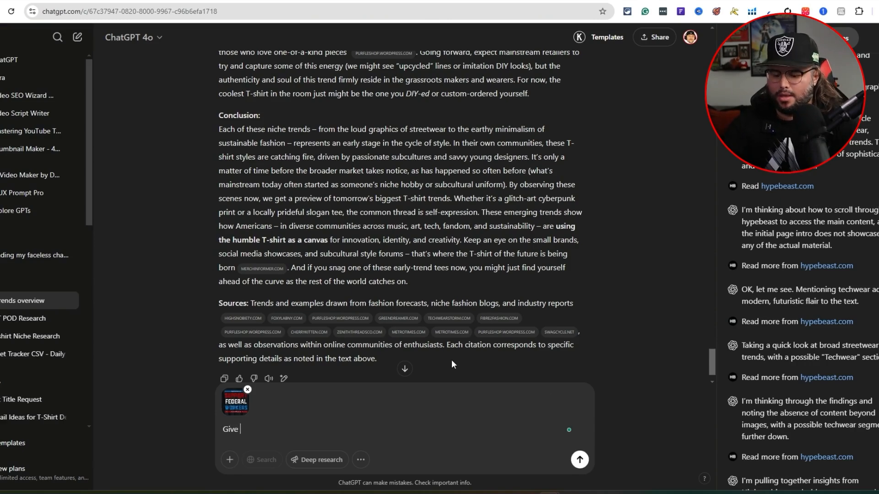
{"action": "type", "text": " 5 unique ideas for this"}
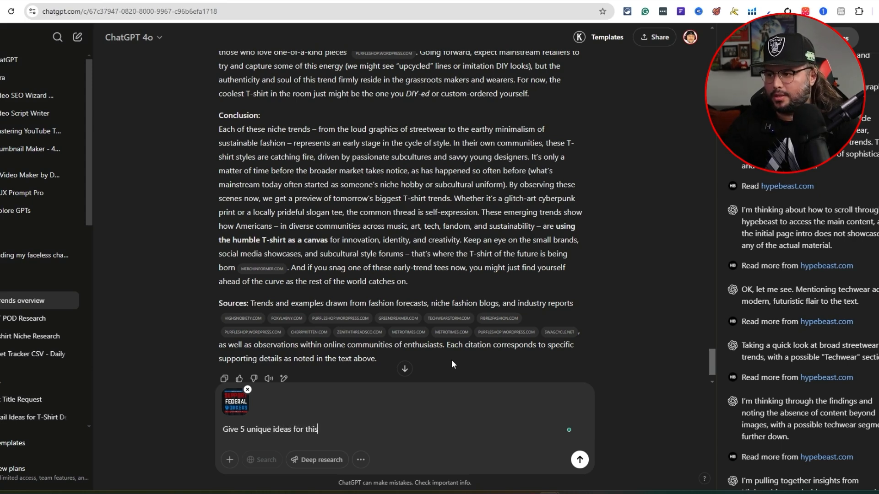
{"action": "type", "text": " design"}
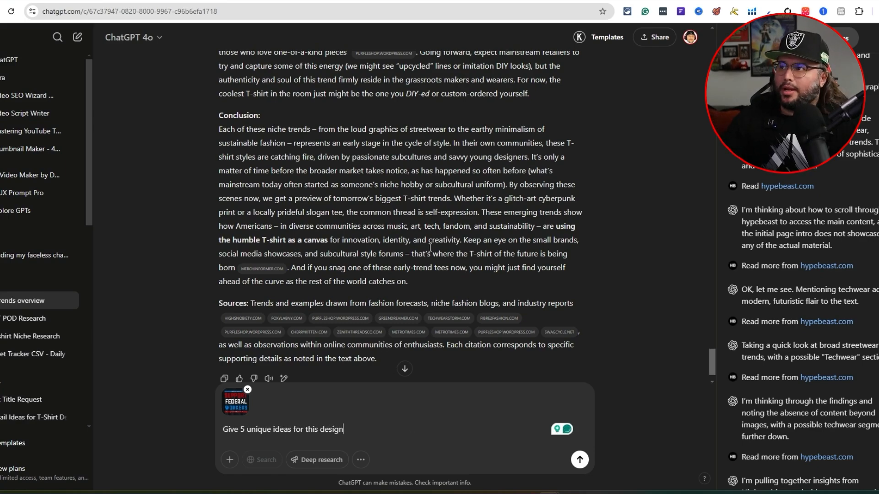
{"action": "scroll", "coordinate": [429, 247], "scroll_direction": "up", "scroll_amount": 5}
{"action": "scroll", "coordinate": [399, 273], "scroll_direction": "down", "scroll_amount": 6}
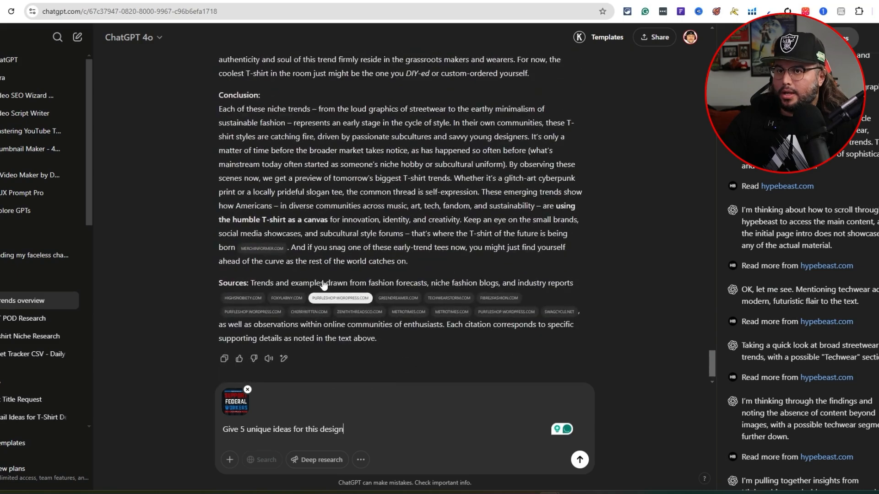
{"action": "scroll", "coordinate": [323, 284], "scroll_direction": "up", "scroll_amount": 3}
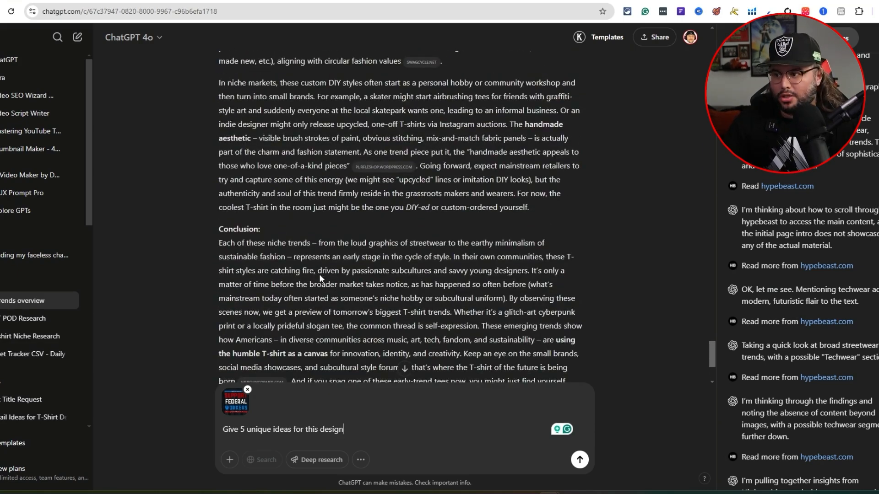
{"action": "scroll", "coordinate": [321, 273], "scroll_direction": "down", "scroll_amount": 3}
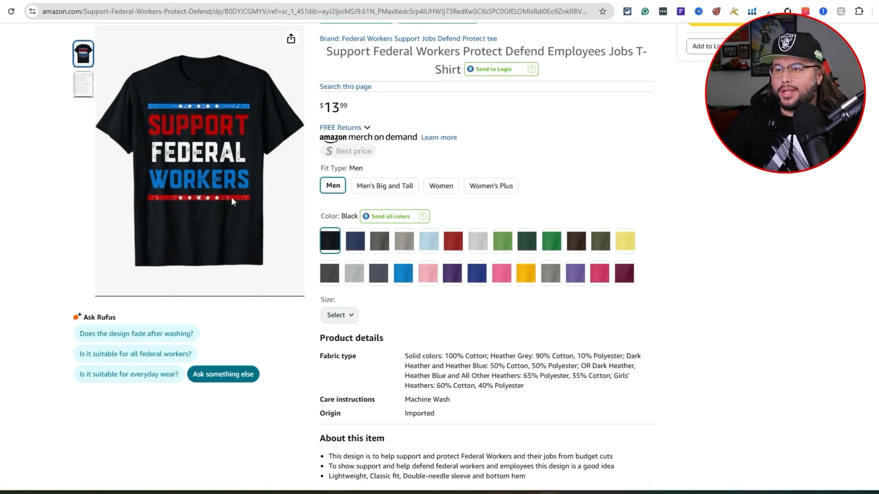
Switch to the Support Federal Workers T-shirt's Amazon page and examine the keywords in its product title
{"action": "scroll", "coordinate": [348, 155], "scroll_direction": "up", "scroll_amount": 2}
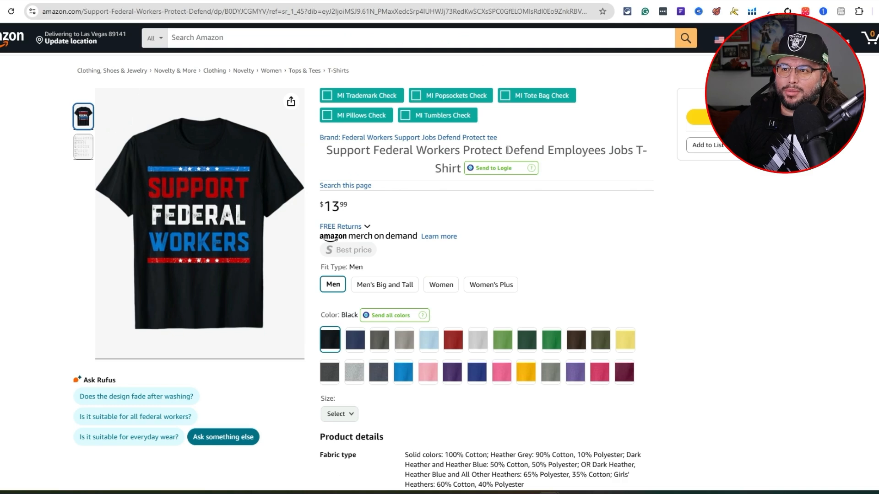
{"action": "left_click_drag", "start_coordinate": [505, 150], "coordinate": [631, 150]}
{"action": "left_click", "coordinate": [515, 149]}
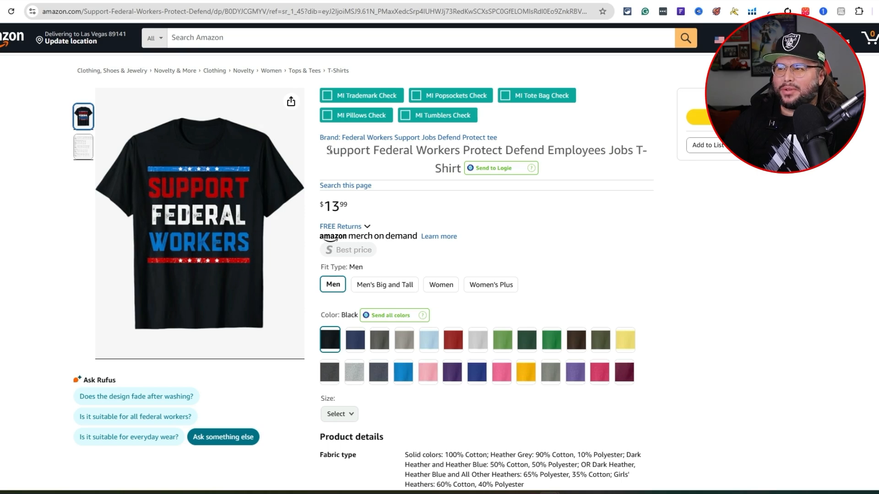
{"action": "left_click_drag", "start_coordinate": [329, 151], "coordinate": [633, 149]}
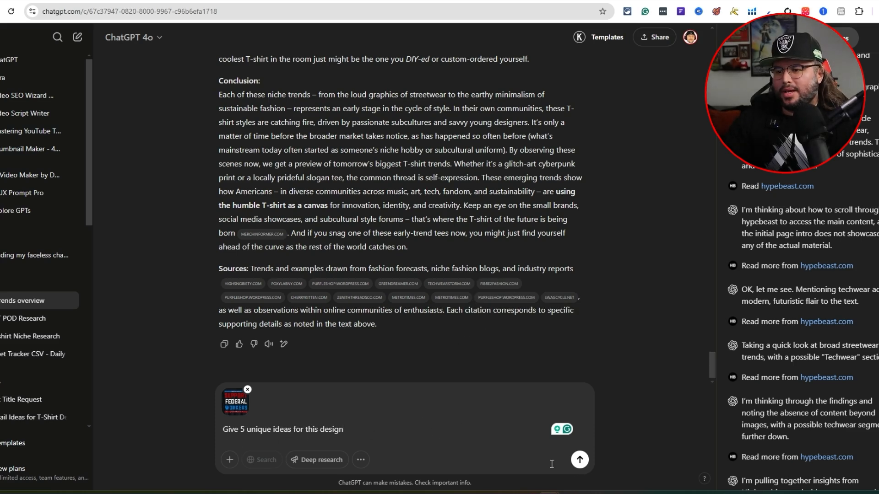
Send the five-ideas prompt with the design image in ChatGPT and review the suggested slogans, highlighting "We Keep America Running"
{"action": "left_click", "coordinate": [580, 463]}
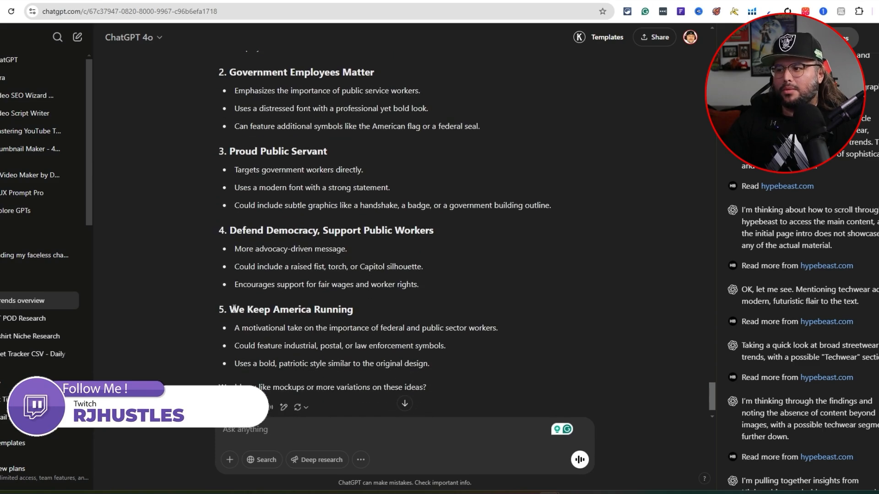
{"action": "left_click_drag", "start_coordinate": [232, 310], "coordinate": [353, 312]}
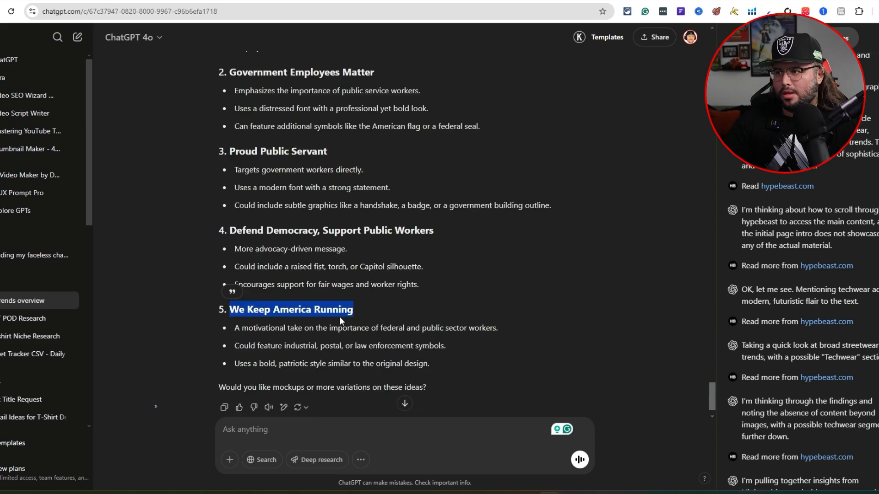
{"action": "scroll", "coordinate": [340, 320], "scroll_direction": "up", "scroll_amount": 2}
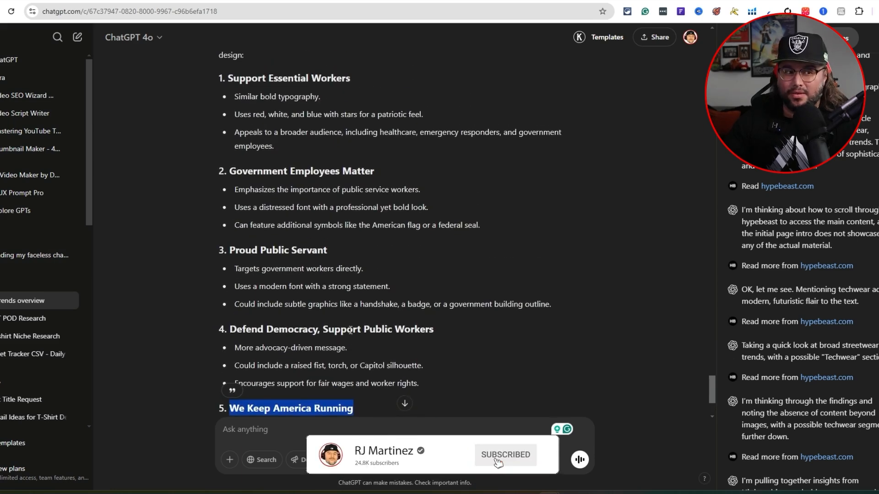
{"action": "scroll", "coordinate": [342, 315], "scroll_direction": "up", "scroll_amount": 4}
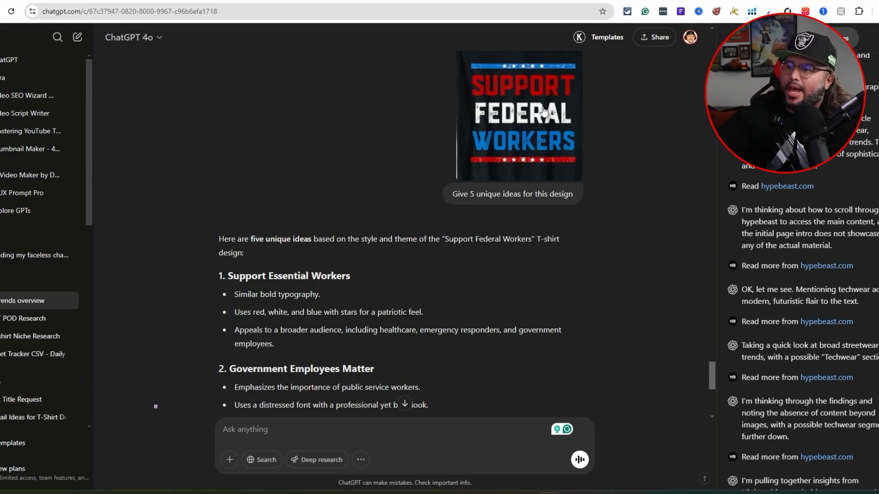
{"action": "scroll", "coordinate": [444, 163], "scroll_direction": "down", "scroll_amount": 3}
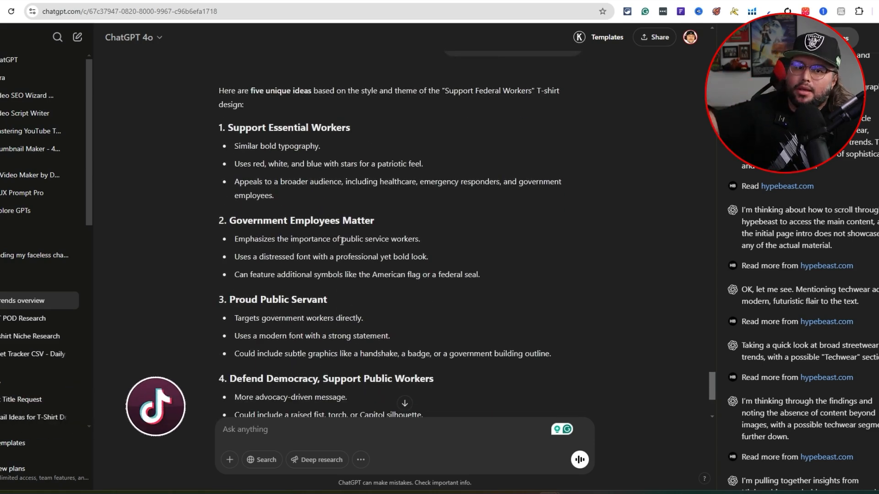
{"action": "scroll", "coordinate": [348, 264], "scroll_direction": "down", "scroll_amount": 1}
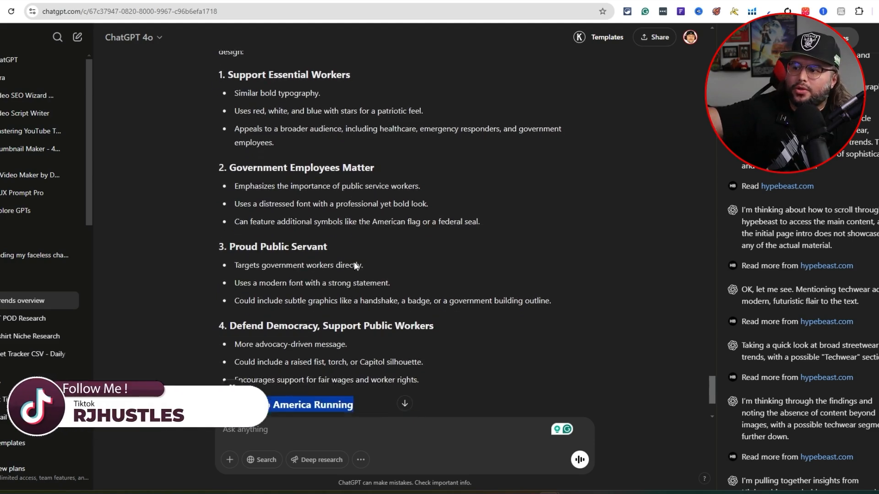
{"action": "scroll", "coordinate": [355, 266], "scroll_direction": "down", "scroll_amount": 1}
{"action": "scroll", "coordinate": [291, 277], "scroll_direction": "up", "scroll_amount": 3}
{"action": "scroll", "coordinate": [314, 343], "scroll_direction": "down", "scroll_amount": 3}
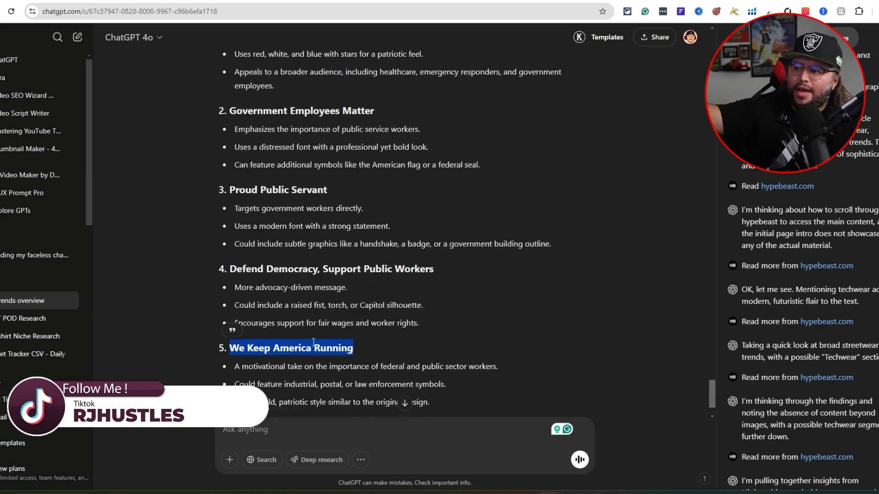
{"action": "scroll", "coordinate": [314, 342], "scroll_direction": "down", "scroll_amount": 1}
Ask ChatGPT for another batch of slogans with the prompt "Give me 5 more ideas"
{"action": "left_click", "coordinate": [323, 434]}
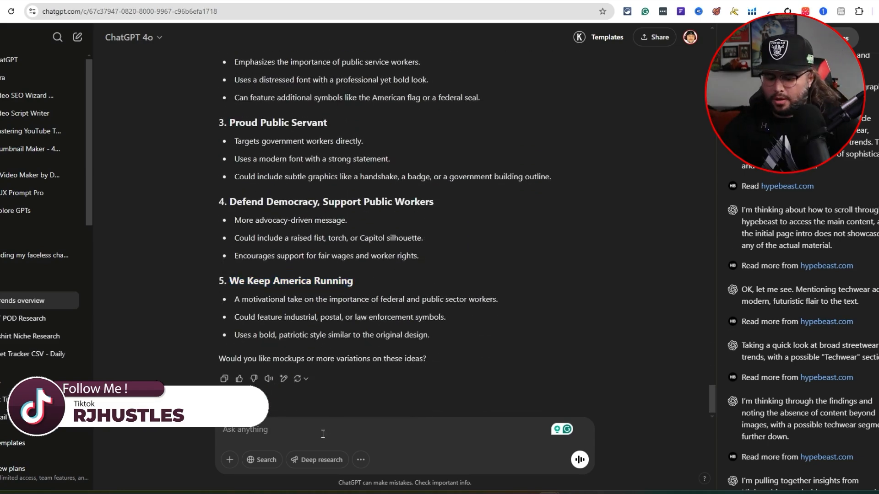
{"action": "type", "text": "Giuv me 5 "}
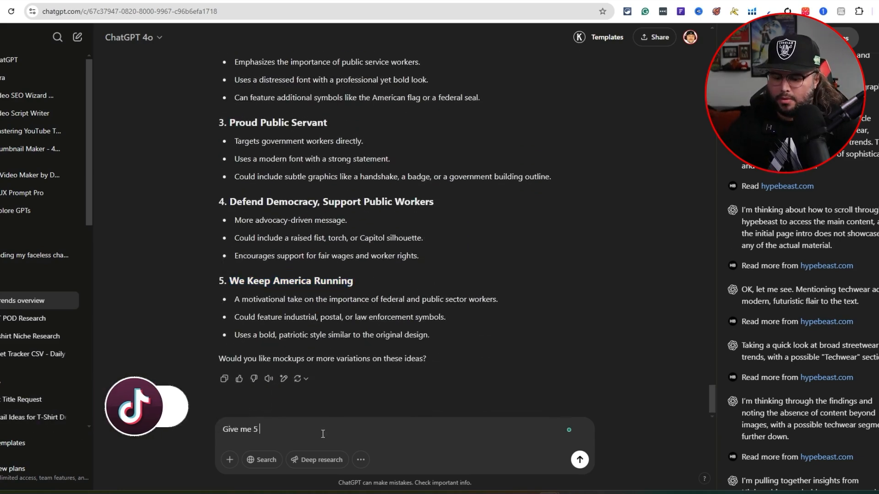
{"action": "type", "text": "more ideas"}
{"action": "key", "text": "Return"}
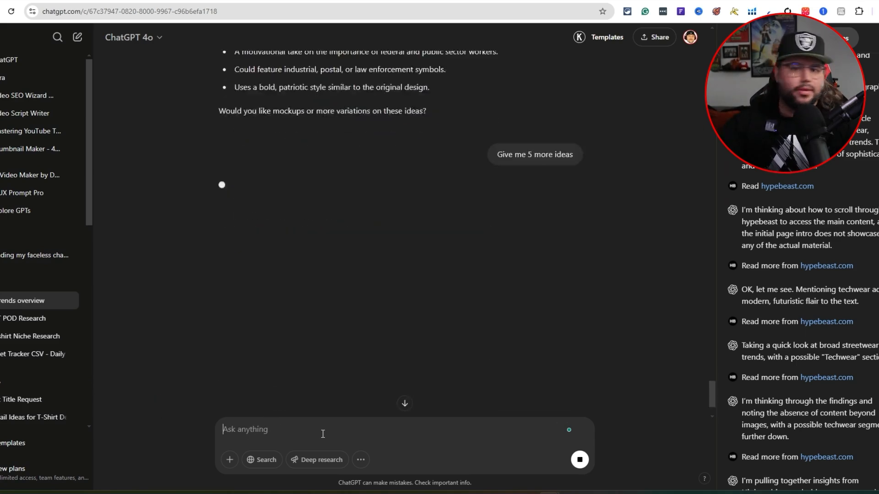
Read through the second batch of ideas, highlighting "America Runs on Public Service" and "Federal Workers: The Backbone of America"
{"action": "scroll", "coordinate": [363, 328], "scroll_direction": "up", "scroll_amount": 5}
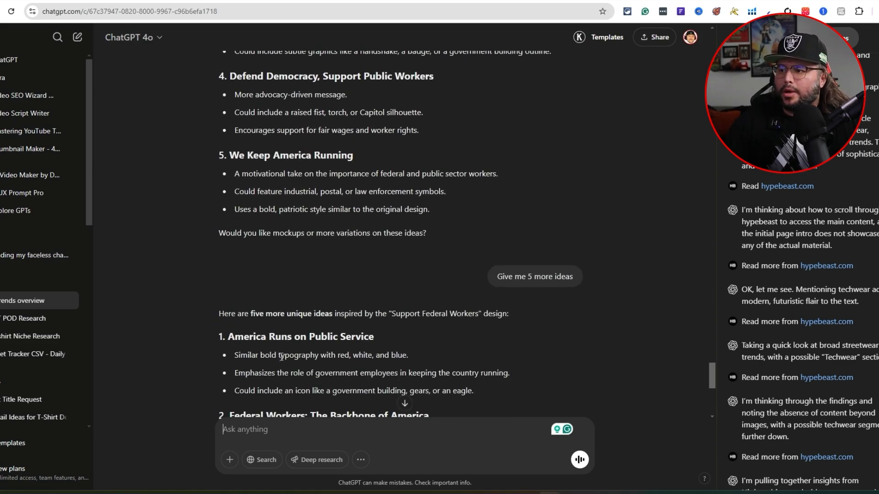
{"action": "left_click_drag", "start_coordinate": [380, 288], "coordinate": [229, 288]}
{"action": "scroll", "coordinate": [228, 288], "scroll_direction": "down", "scroll_amount": 2}
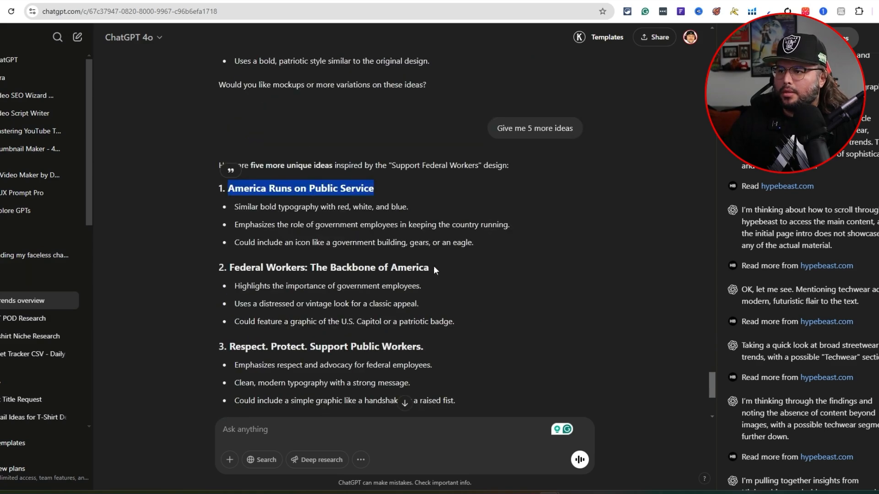
{"action": "left_click_drag", "start_coordinate": [429, 268], "coordinate": [229, 268]}
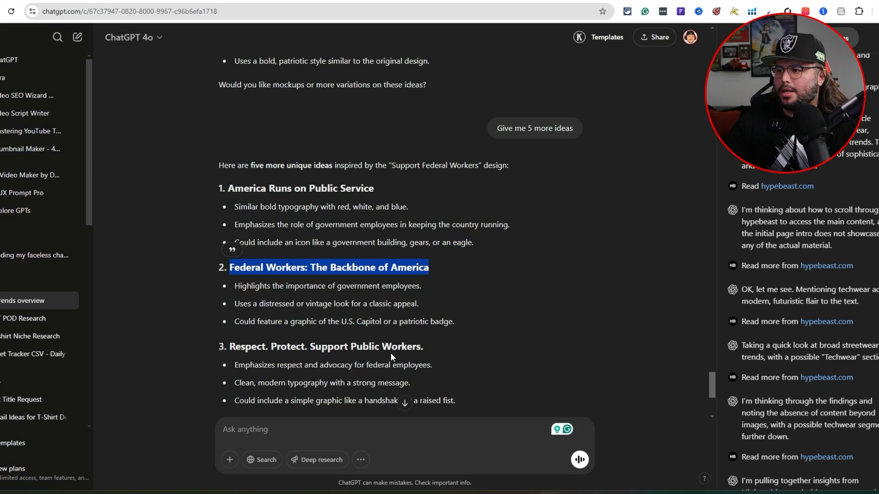
{"action": "scroll", "coordinate": [390, 356], "scroll_direction": "down", "scroll_amount": 1}
{"action": "scroll", "coordinate": [263, 298], "scroll_direction": "down", "scroll_amount": 1}
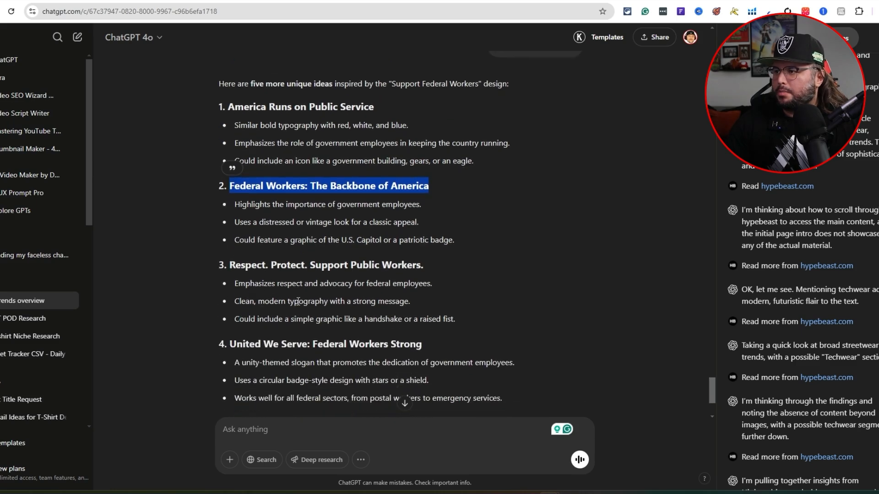
{"action": "scroll", "coordinate": [465, 271], "scroll_direction": "down", "scroll_amount": 2}
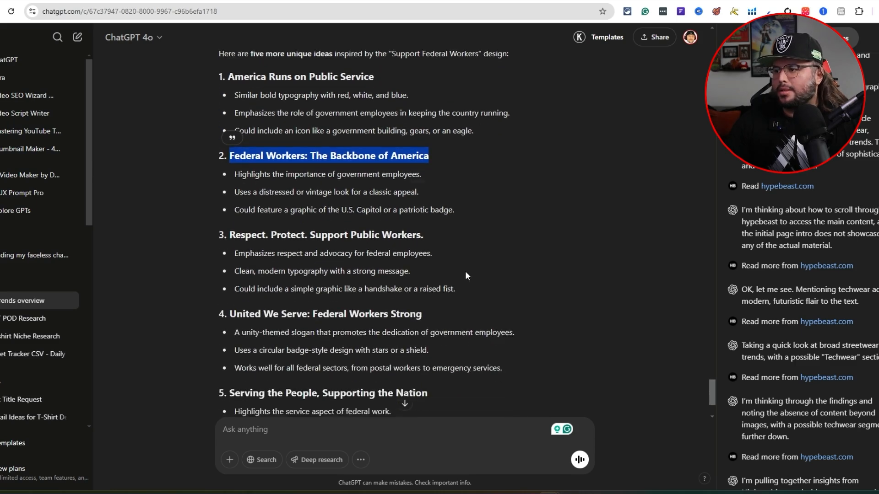
Compare both batches of slogan ideas with the original Support Federal Workers design
{"action": "scroll", "coordinate": [464, 268], "scroll_direction": "up", "scroll_amount": 1}
{"action": "scroll", "coordinate": [470, 274], "scroll_direction": "up", "scroll_amount": 7}
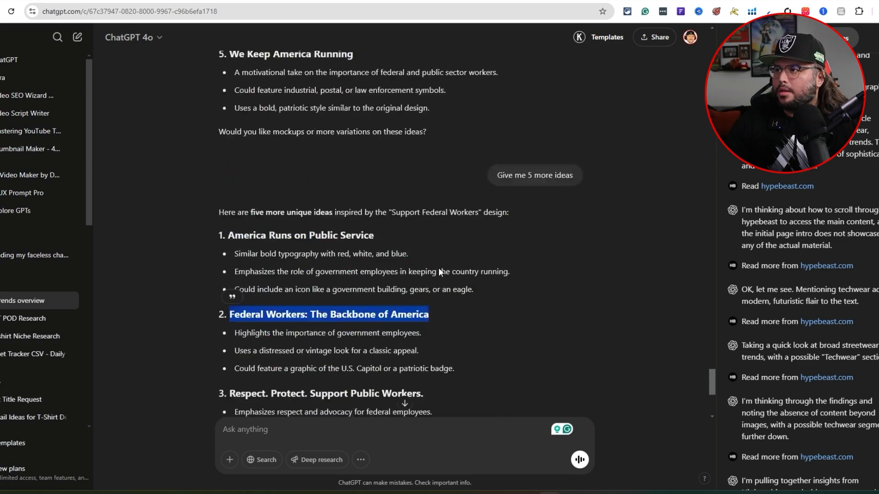
{"action": "scroll", "coordinate": [436, 295], "scroll_direction": "down", "scroll_amount": 3}
{"action": "scroll", "coordinate": [303, 356], "scroll_direction": "up", "scroll_amount": 3}
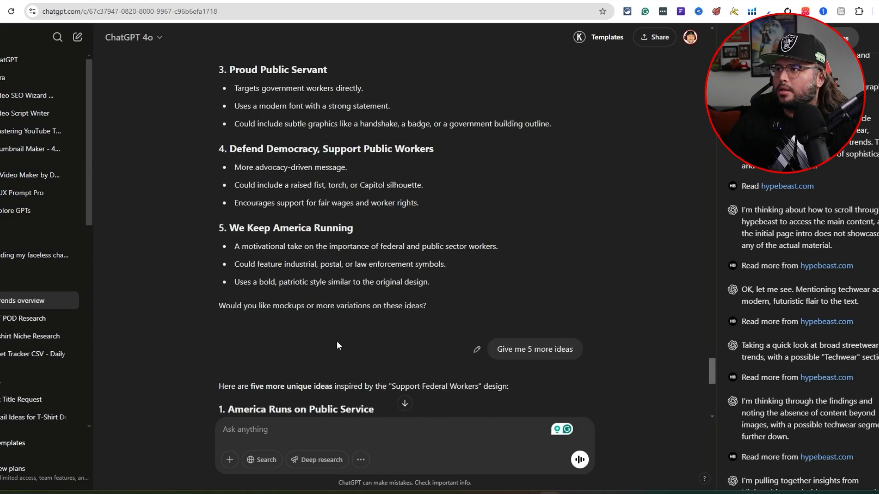
{"action": "scroll", "coordinate": [336, 341], "scroll_direction": "down", "scroll_amount": 6}
{"action": "left_click_drag", "start_coordinate": [430, 191], "coordinate": [230, 191]}
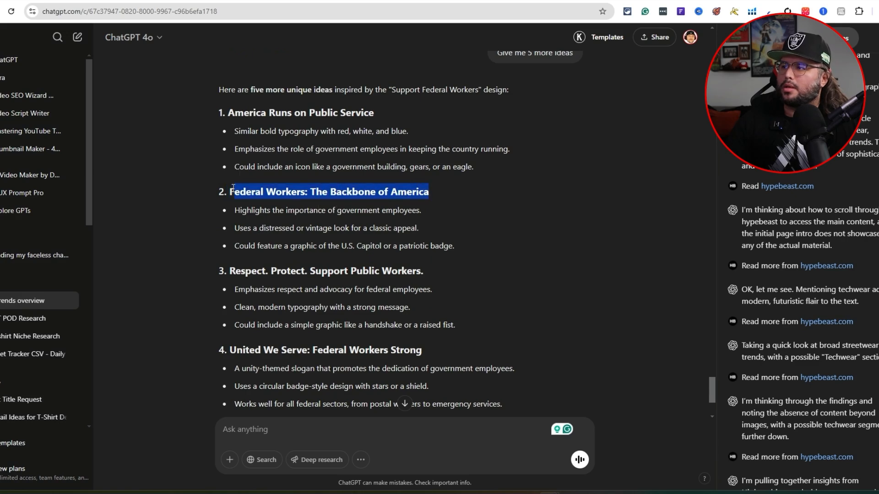
{"action": "scroll", "coordinate": [417, 238], "scroll_direction": "up", "scroll_amount": 5}
{"action": "scroll", "coordinate": [419, 238], "scroll_direction": "up", "scroll_amount": 10}
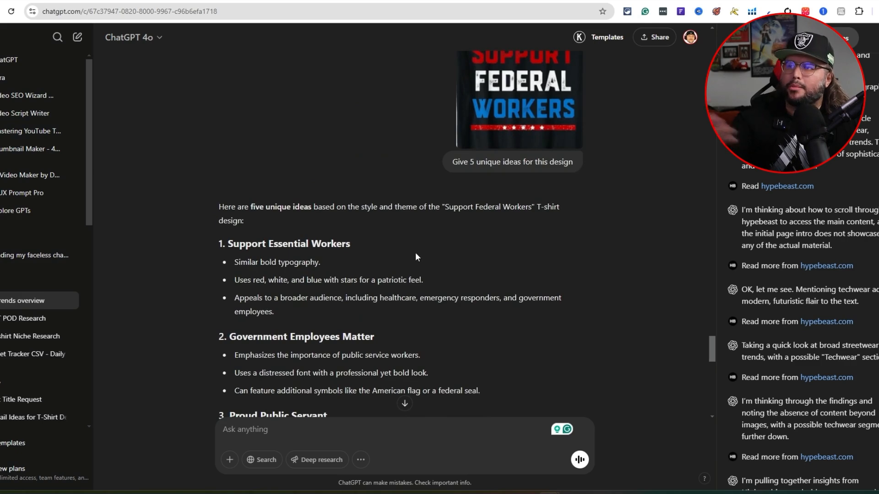
{"action": "scroll", "coordinate": [416, 251], "scroll_direction": "down", "scroll_amount": 5}
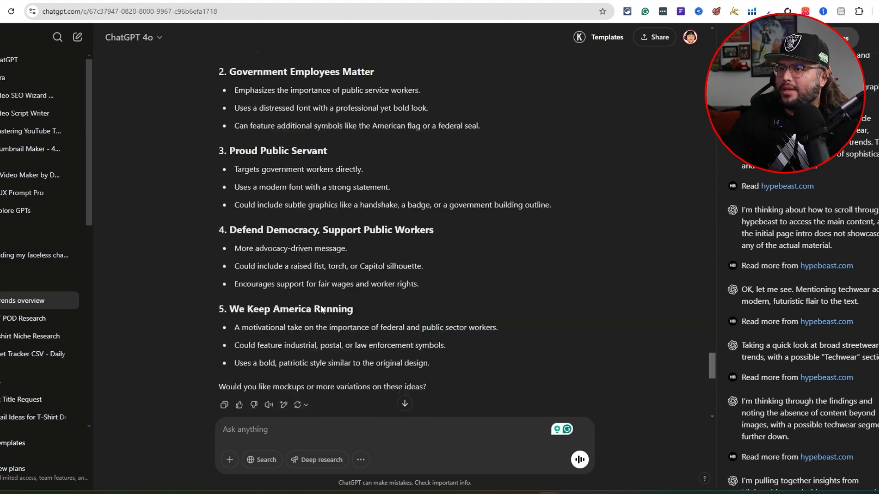
{"action": "scroll", "coordinate": [392, 311], "scroll_direction": "up", "scroll_amount": 8}
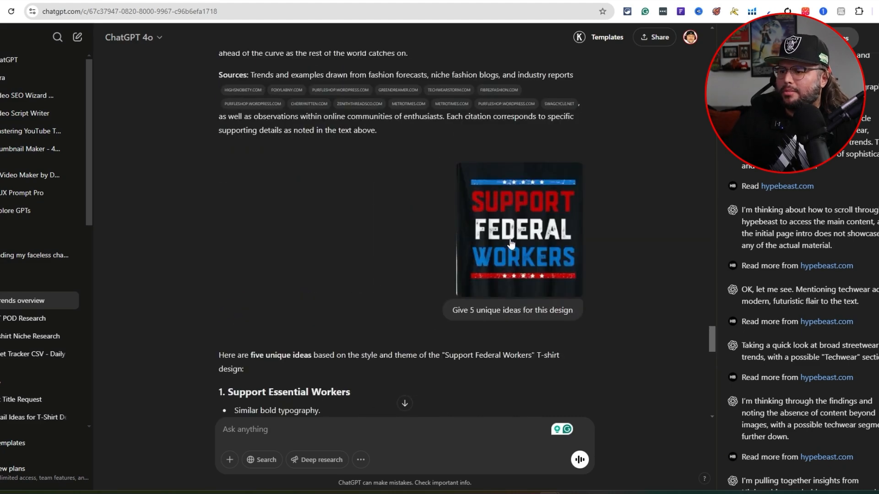
Turn on Deep research and attach the Support Federal Workers image from the earlier message to a new prompt
{"action": "left_click", "coordinate": [318, 461]}
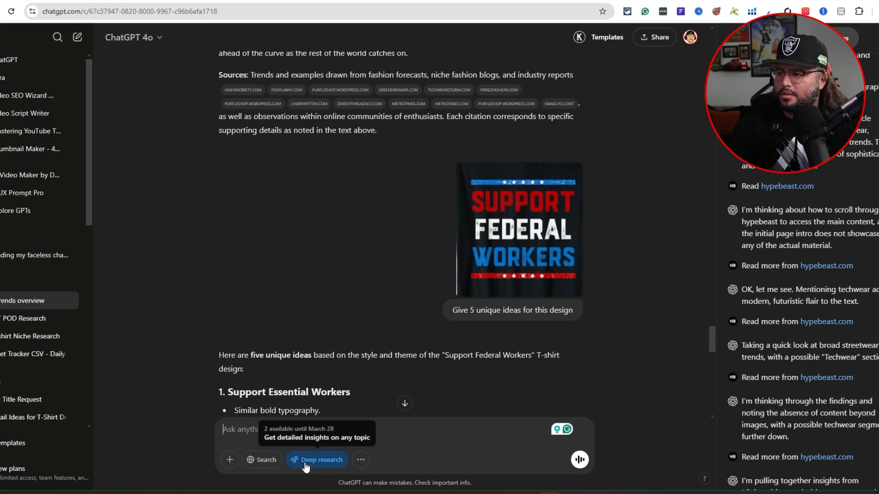
{"action": "scroll", "coordinate": [331, 369], "scroll_direction": "down", "scroll_amount": 3}
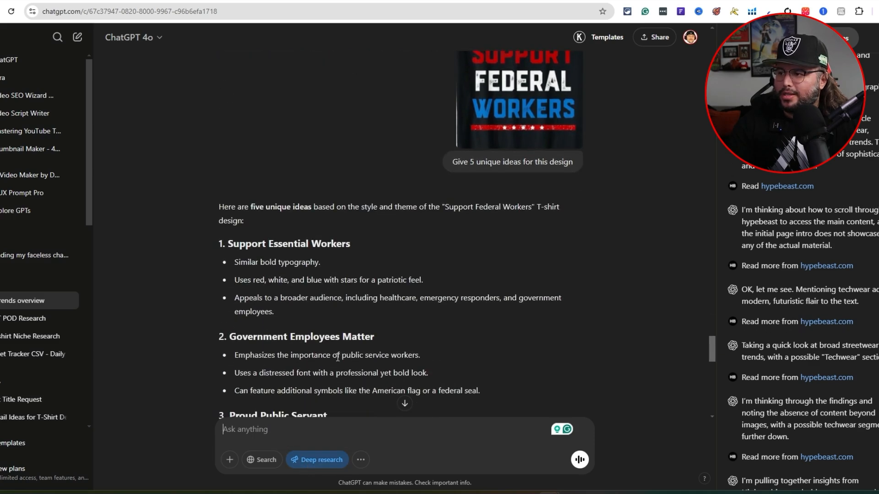
{"action": "scroll", "coordinate": [310, 266], "scroll_direction": "down", "scroll_amount": 2}
{"action": "scroll", "coordinate": [450, 288], "scroll_direction": "up", "scroll_amount": 5}
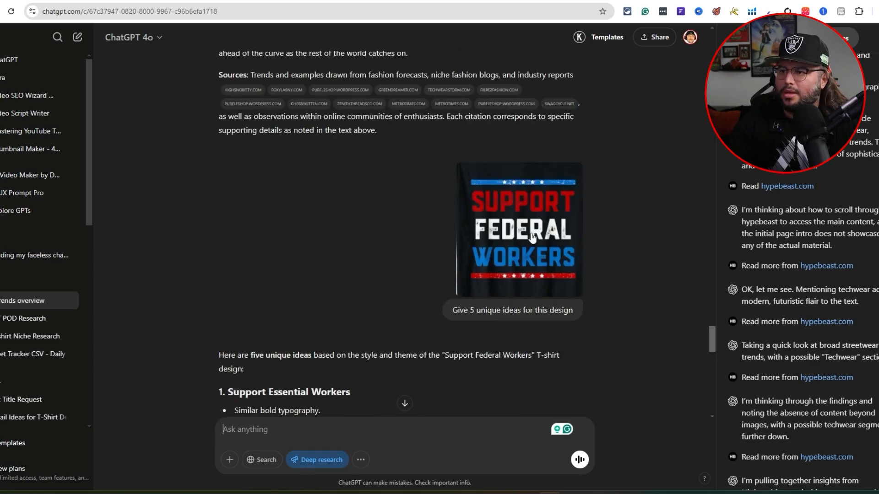
{"action": "left_click_drag", "start_coordinate": [527, 235], "coordinate": [326, 432]}
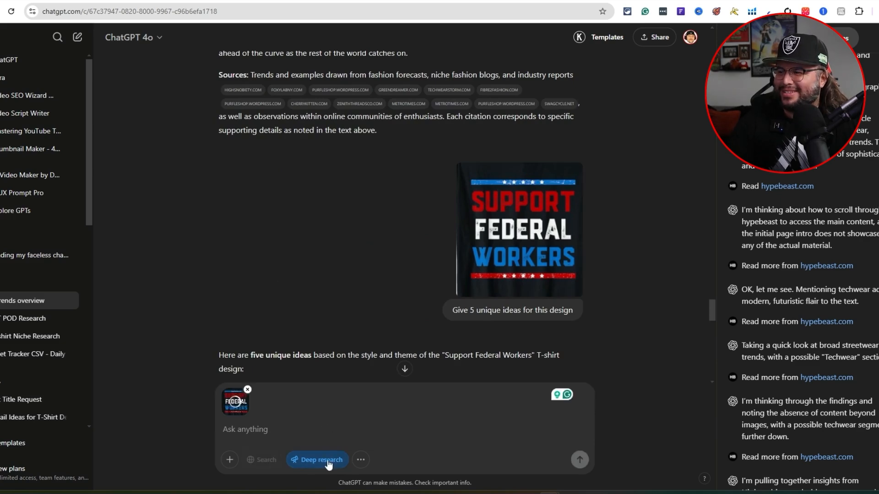
Reuse the earlier request "Give 5 unique ideas for this design" as the text of the new deep research prompt
{"action": "scroll", "coordinate": [421, 315], "scroll_direction": "down", "scroll_amount": 1}
{"action": "triple_click", "coordinate": [486, 262]}
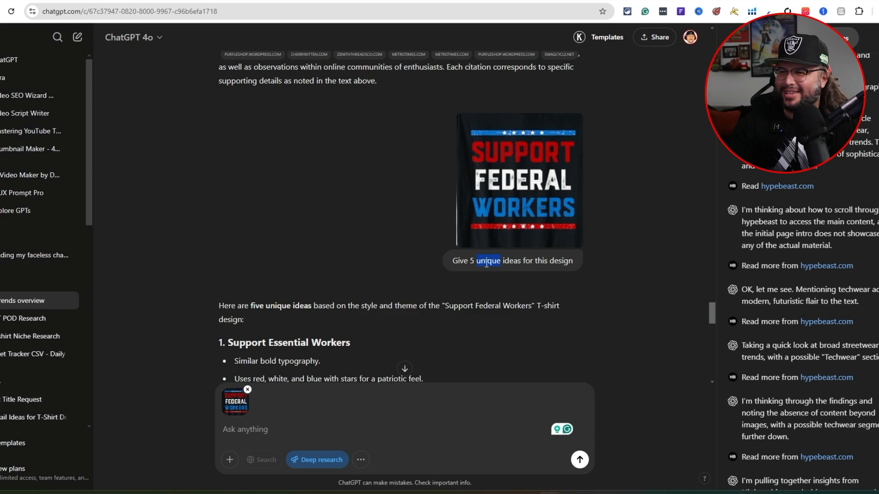
{"action": "key", "text": "ctrl+c"}
{"action": "left_click", "coordinate": [249, 430]}
{"action": "key", "text": "ctrl+v"}
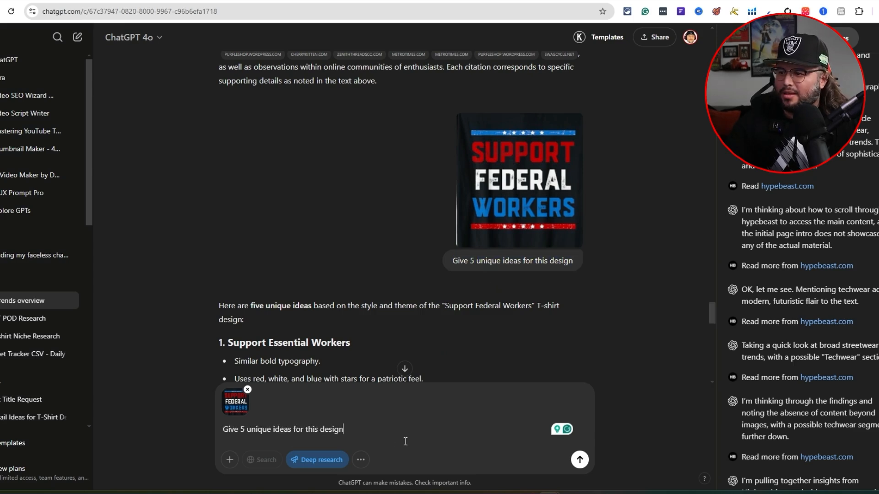
Add "This design is selling right now because a lot of federal workers are getting fired" to the prompt and send it
{"action": "type", "text": ". This design is selling right now"}
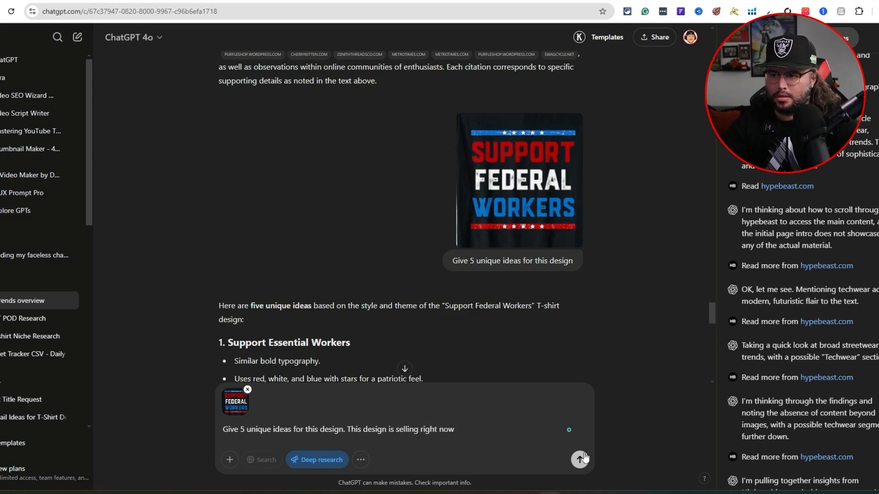
{"action": "type", "text": "because a lot of federal worker"}
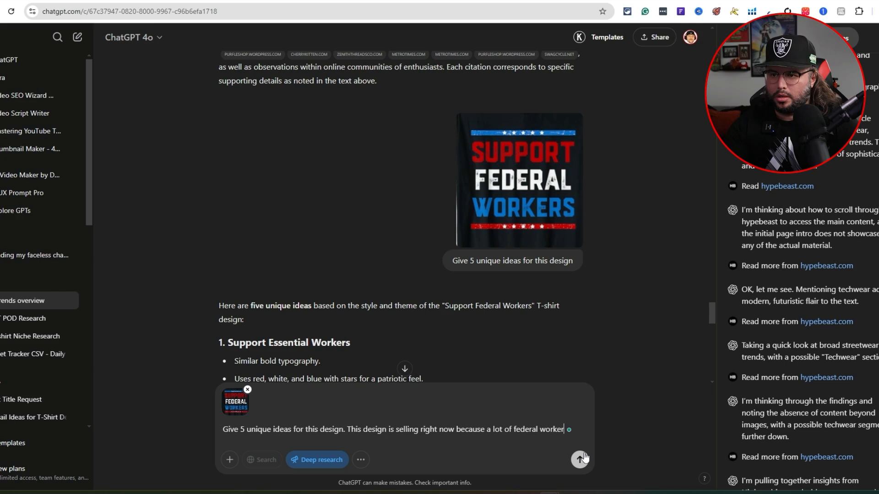
{"action": "type", "text": "are getti"}
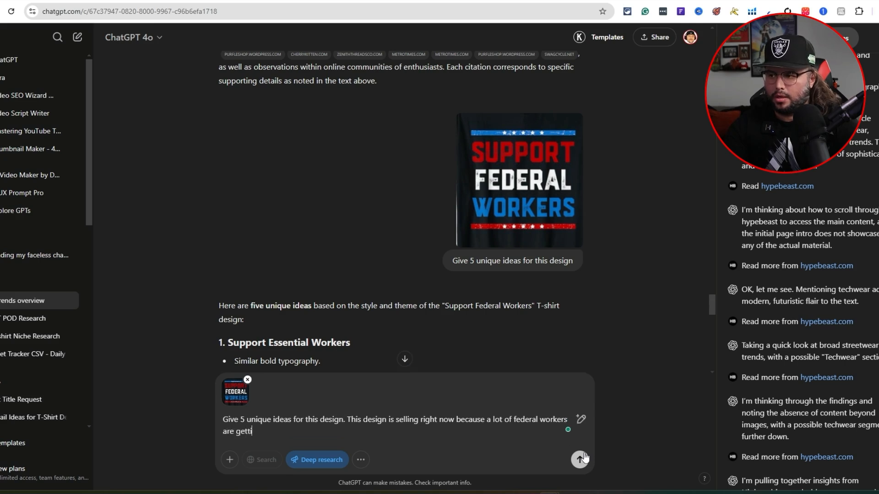
{"action": "type", "text": "ng fired"}
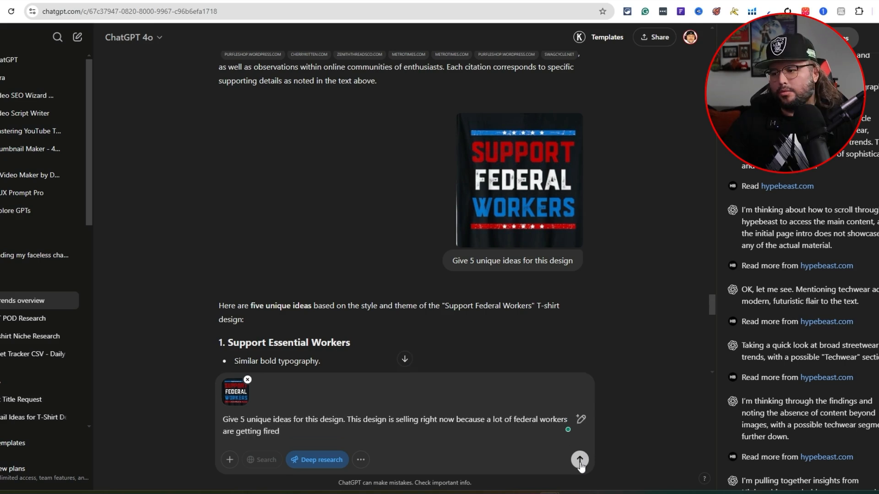
{"action": "key", "text": "Return"}
Answer ChatGPT's clarifying question about layoffs and patriotic theme with "Yes correct"
{"action": "type", "text": "Ye"}
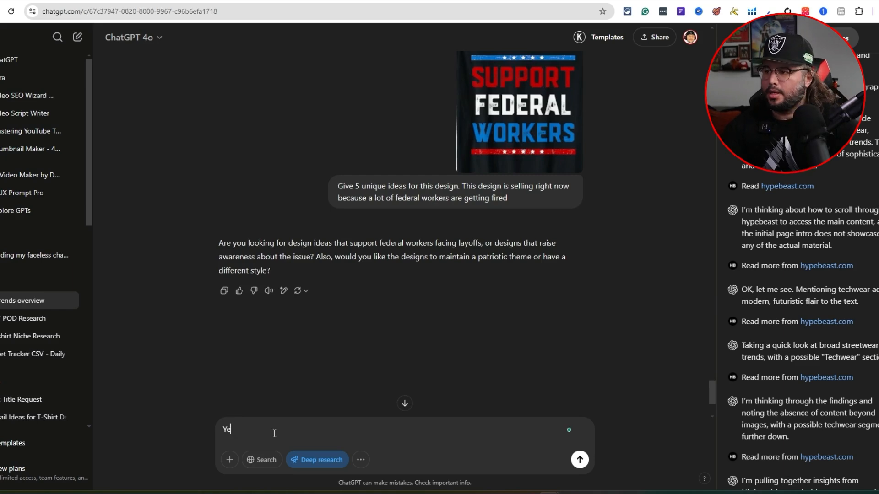
{"action": "type", "text": "s correc"}
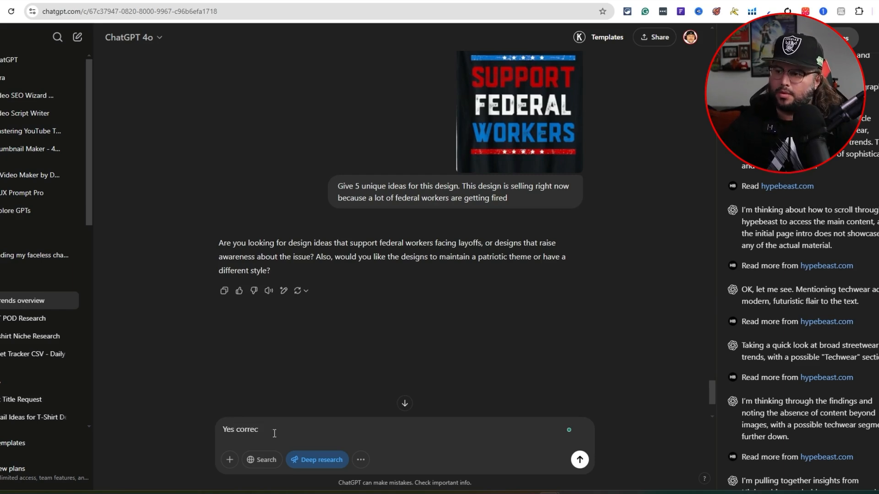
{"action": "type", "text": "t"}
{"action": "key", "text": "Return"}
Look back over the Support Federal Workers image and the two earlier batches of slogan ideas
{"action": "scroll", "coordinate": [408, 383], "scroll_direction": "up", "scroll_amount": 20}
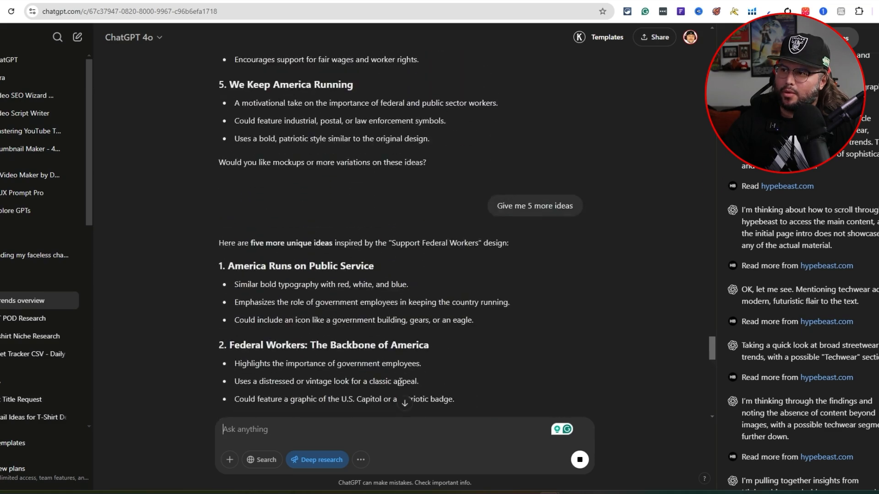
{"action": "scroll", "coordinate": [400, 382], "scroll_direction": "up", "scroll_amount": 10}
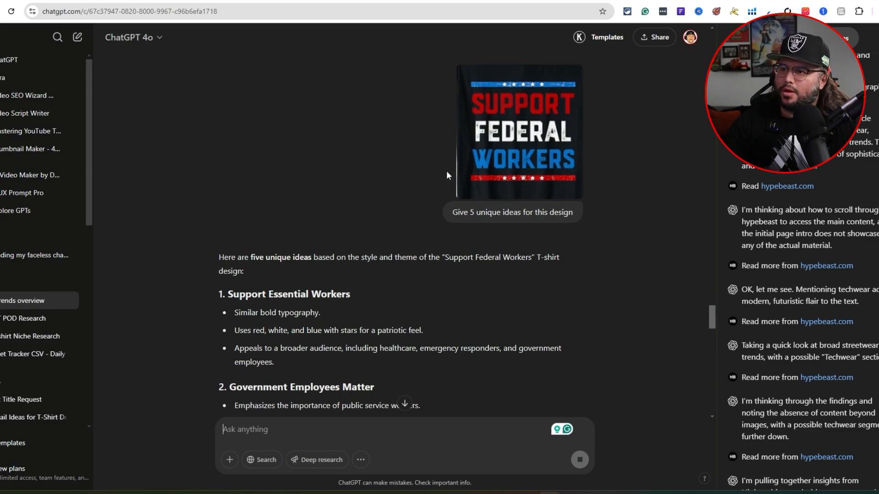
{"action": "scroll", "coordinate": [447, 176], "scroll_direction": "up", "scroll_amount": 2}
{"action": "scroll", "coordinate": [449, 202], "scroll_direction": "down", "scroll_amount": 11}
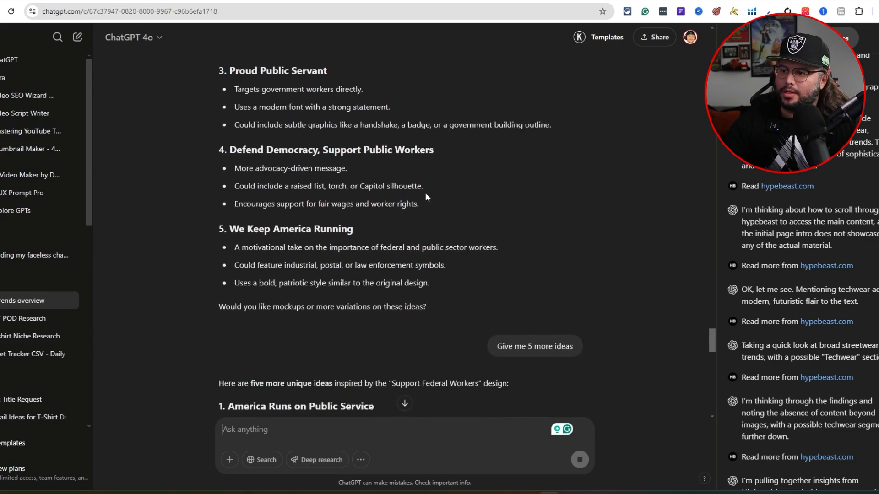
{"action": "scroll", "coordinate": [425, 192], "scroll_direction": "down", "scroll_amount": 10}
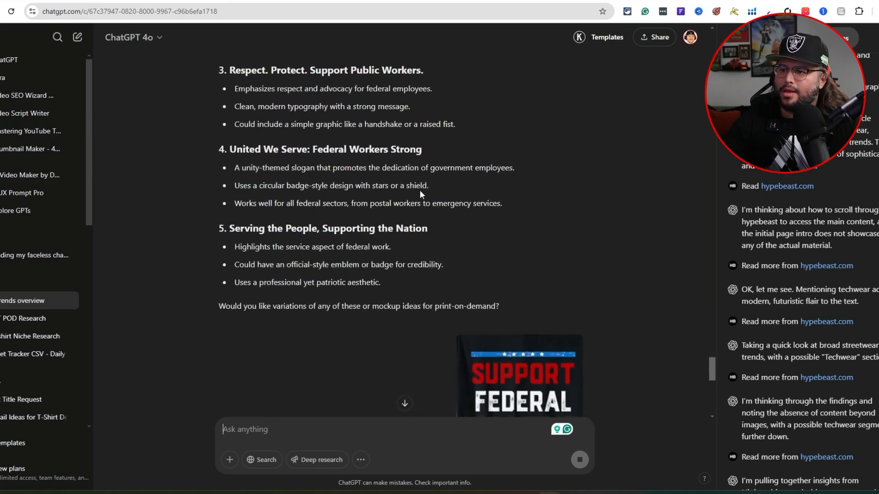
Read the research report's introduction and "United We Stand" concept, highlighting its graphics and typography descriptions
{"action": "scroll", "coordinate": [420, 190], "scroll_direction": "down", "scroll_amount": 10}
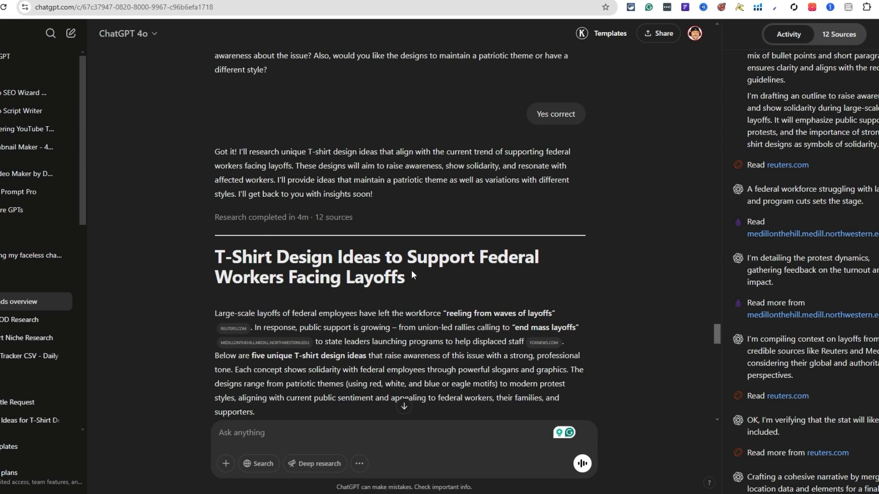
{"action": "scroll", "coordinate": [321, 290], "scroll_direction": "down", "scroll_amount": 5}
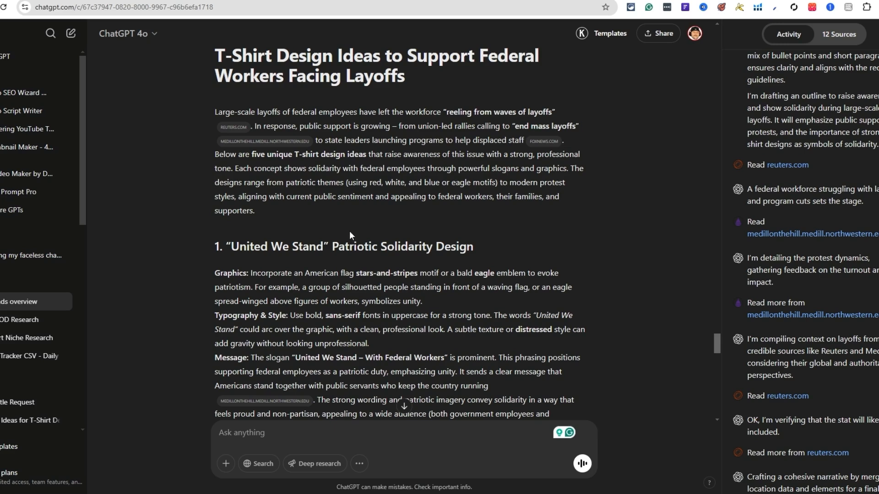
{"action": "scroll", "coordinate": [331, 246], "scroll_direction": "down", "scroll_amount": 1}
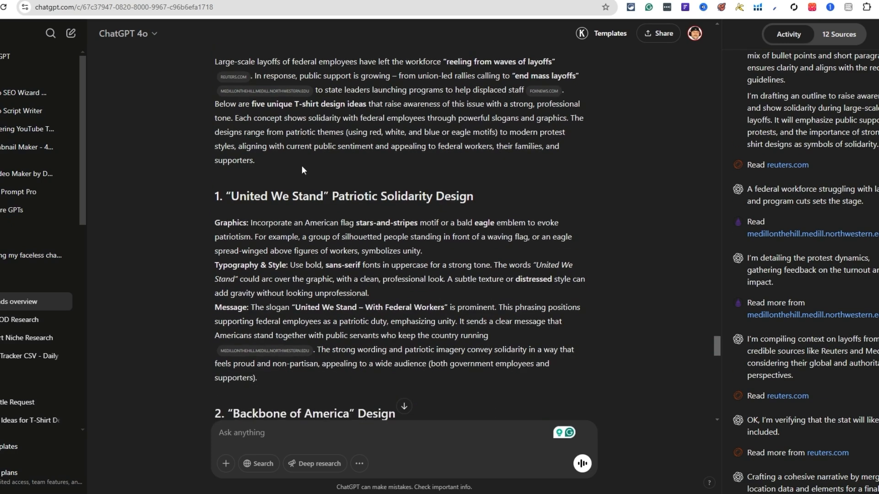
{"action": "double_click", "coordinate": [225, 225]}
{"action": "left_click_drag", "start_coordinate": [252, 223], "coordinate": [423, 251]}
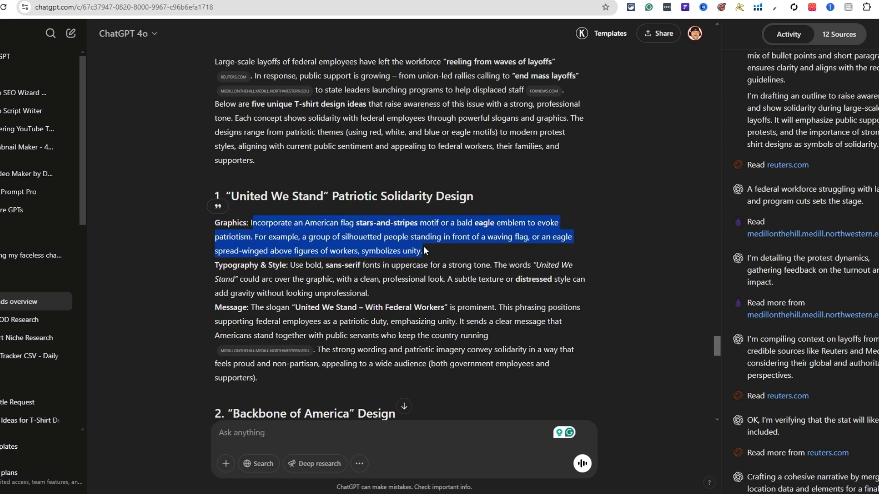
{"action": "left_click", "coordinate": [340, 270]}
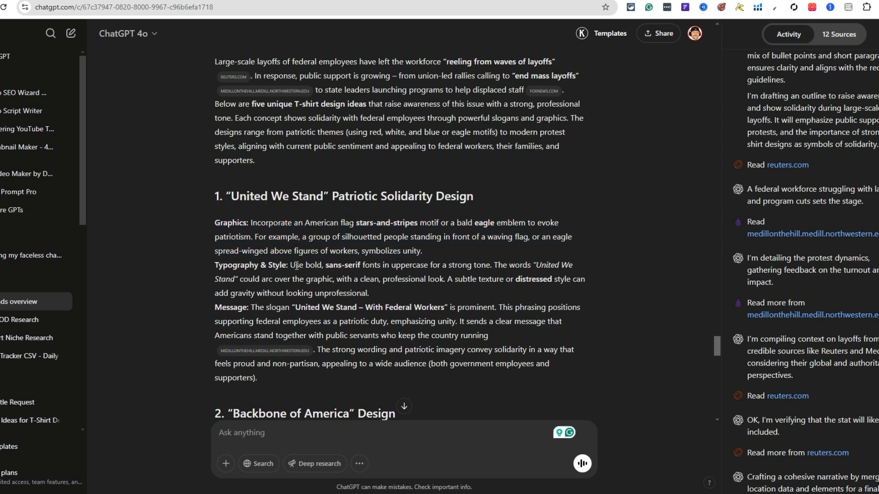
{"action": "left_click_drag", "start_coordinate": [291, 265], "coordinate": [369, 294]}
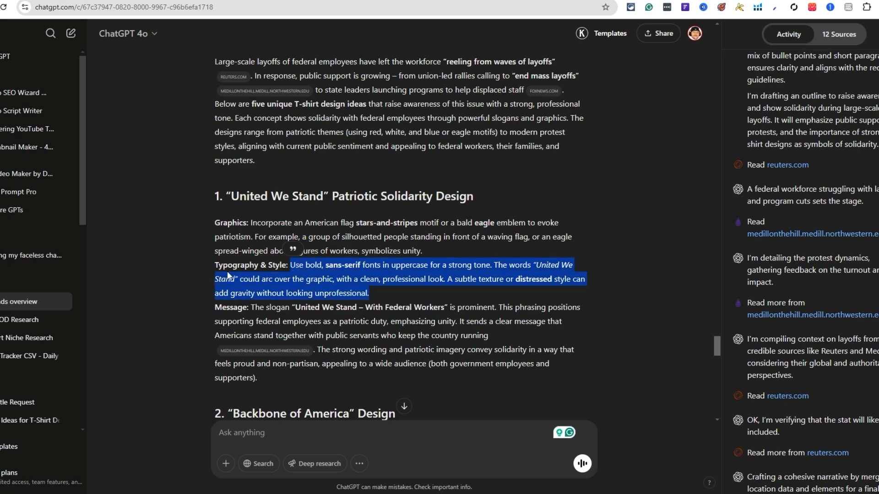
{"action": "left_click", "coordinate": [313, 276]}
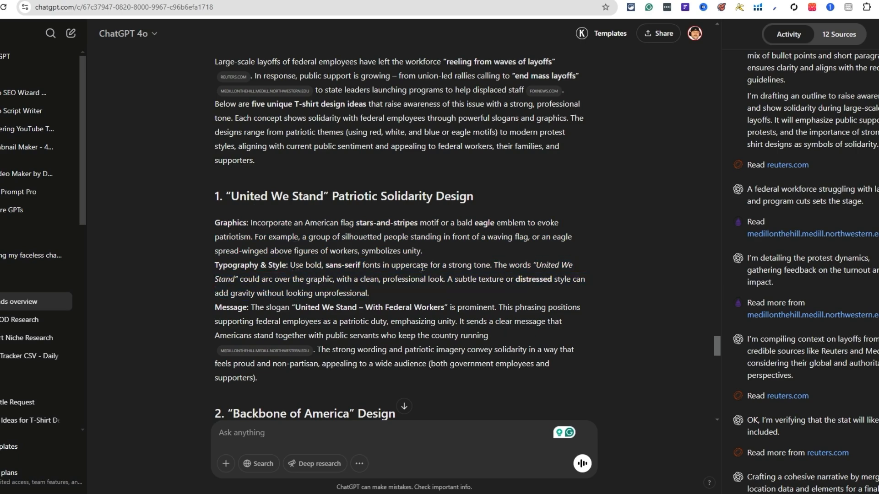
{"action": "scroll", "coordinate": [411, 261], "scroll_direction": "down", "scroll_amount": 1}
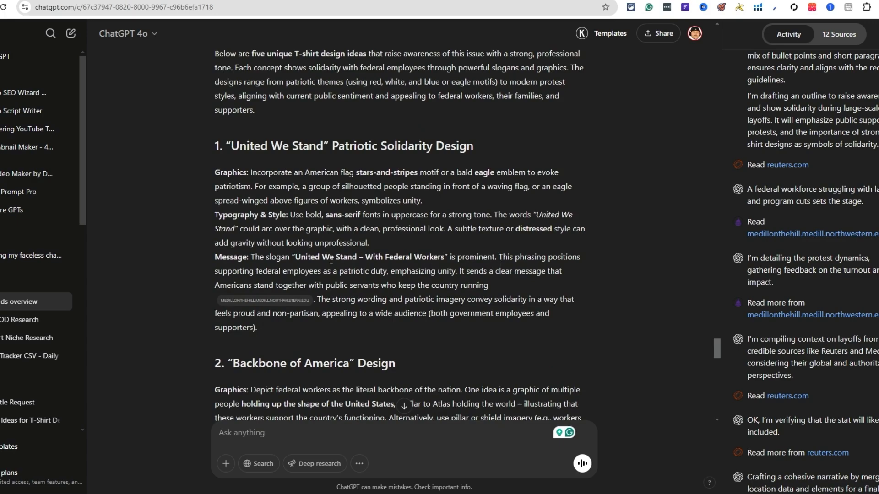
{"action": "scroll", "coordinate": [384, 275], "scroll_direction": "down", "scroll_amount": 3}
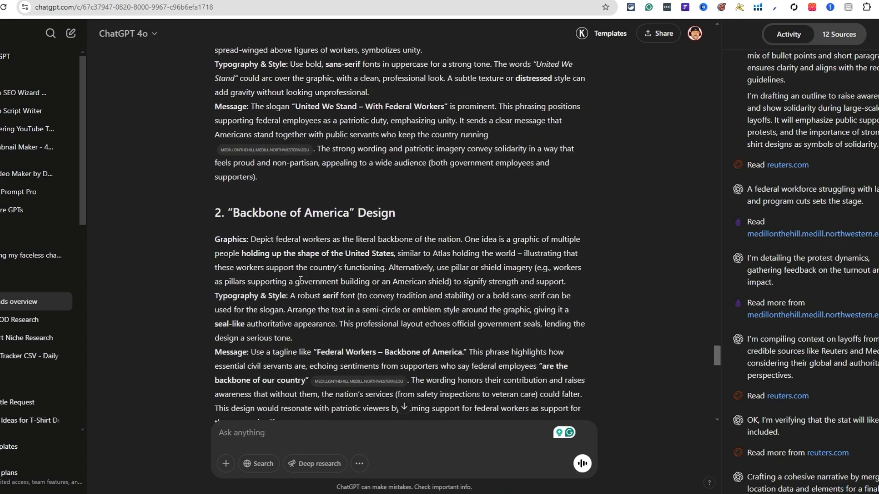
{"action": "scroll", "coordinate": [325, 304], "scroll_direction": "up", "scroll_amount": 5}
{"action": "scroll", "coordinate": [324, 303], "scroll_direction": "down", "scroll_amount": 2}
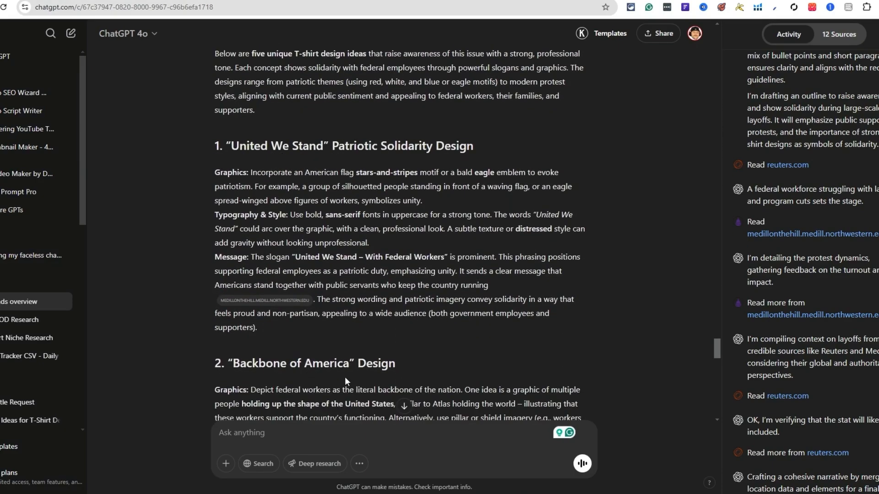
Compare the report with the earlier second batch, highlighting the bullet points under "Federal Workers: The Backbone of America"
{"action": "scroll", "coordinate": [344, 377], "scroll_direction": "up", "scroll_amount": 15}
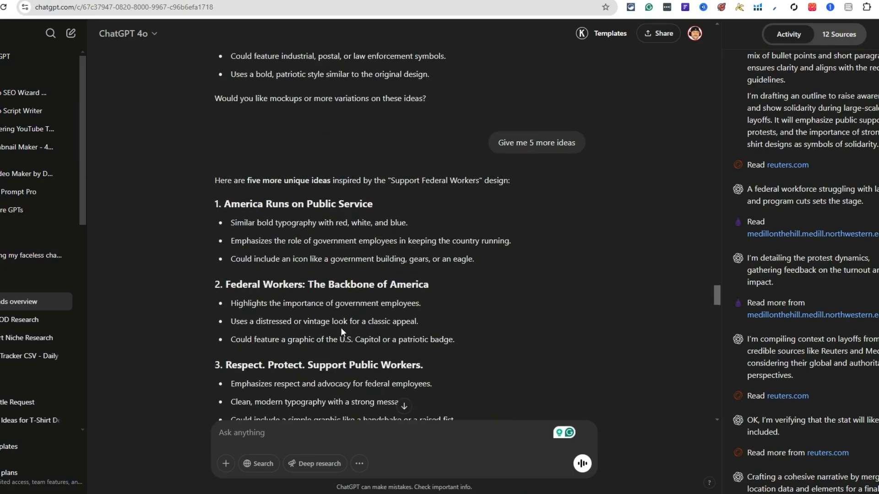
{"action": "scroll", "coordinate": [341, 325], "scroll_direction": "up", "scroll_amount": 4}
{"action": "scroll", "coordinate": [350, 330], "scroll_direction": "down", "scroll_amount": 5}
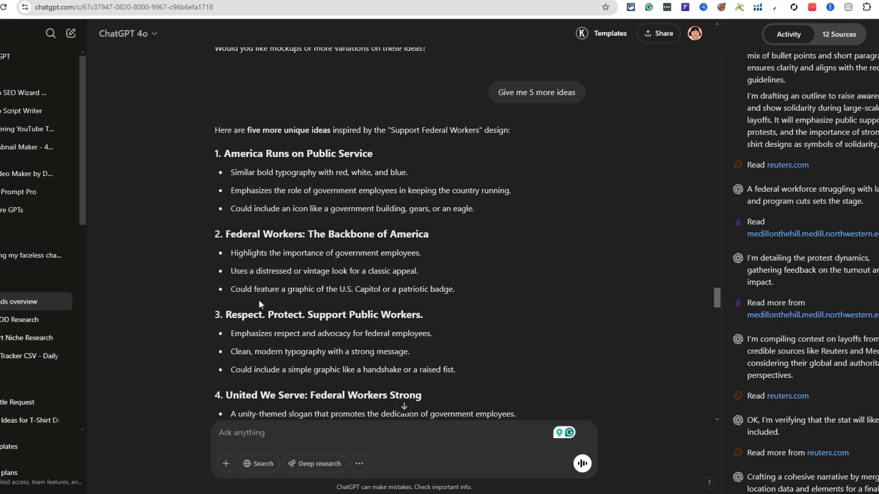
{"action": "left_click_drag", "start_coordinate": [464, 290], "coordinate": [229, 252]}
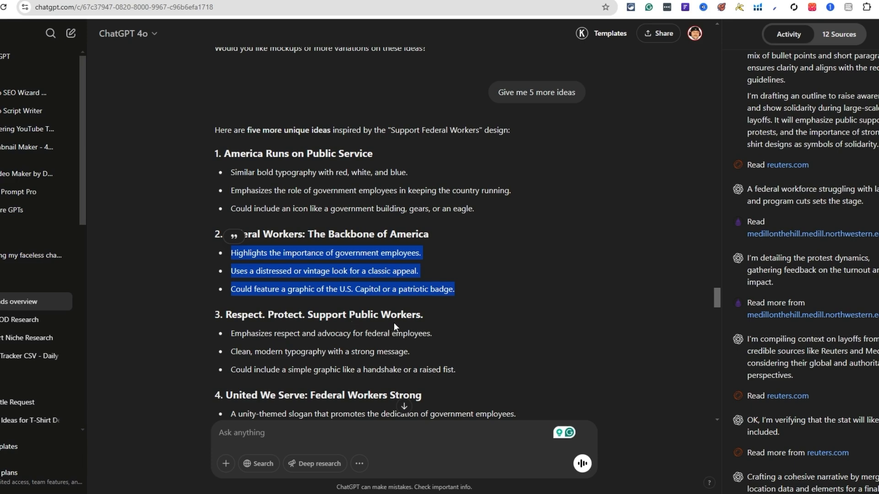
Return to the research report and read its "Backbone of America" design, highlighting the message description
{"action": "scroll", "coordinate": [393, 322], "scroll_direction": "down", "scroll_amount": 3}
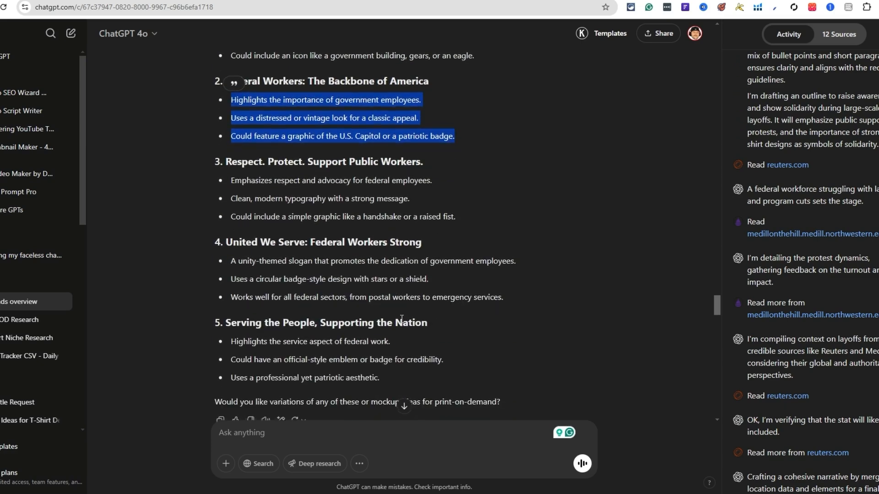
{"action": "scroll", "coordinate": [402, 318], "scroll_direction": "down", "scroll_amount": 10}
{"action": "scroll", "coordinate": [397, 327], "scroll_direction": "down", "scroll_amount": 10}
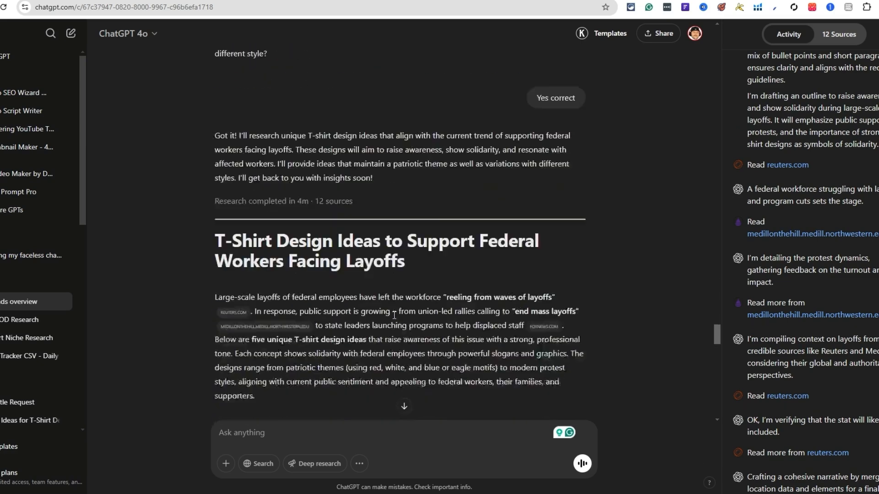
{"action": "scroll", "coordinate": [396, 275], "scroll_direction": "down", "scroll_amount": 3}
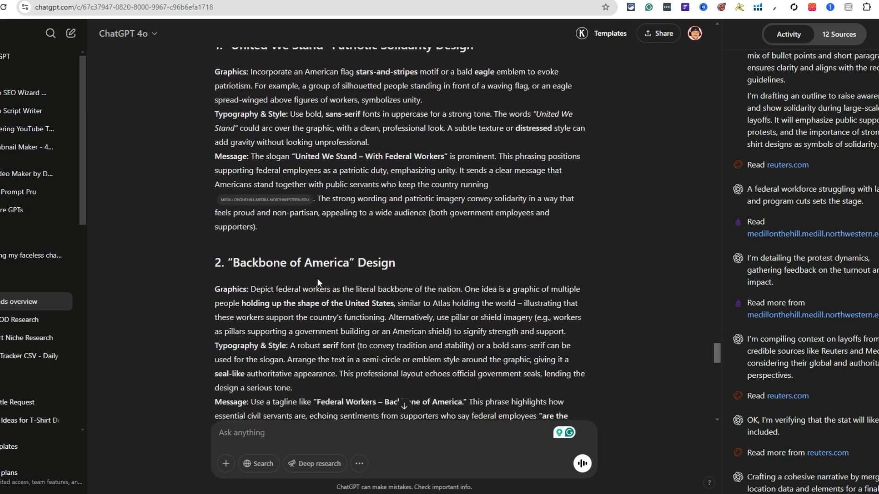
{"action": "left_click_drag", "start_coordinate": [295, 367], "coordinate": [242, 289]}
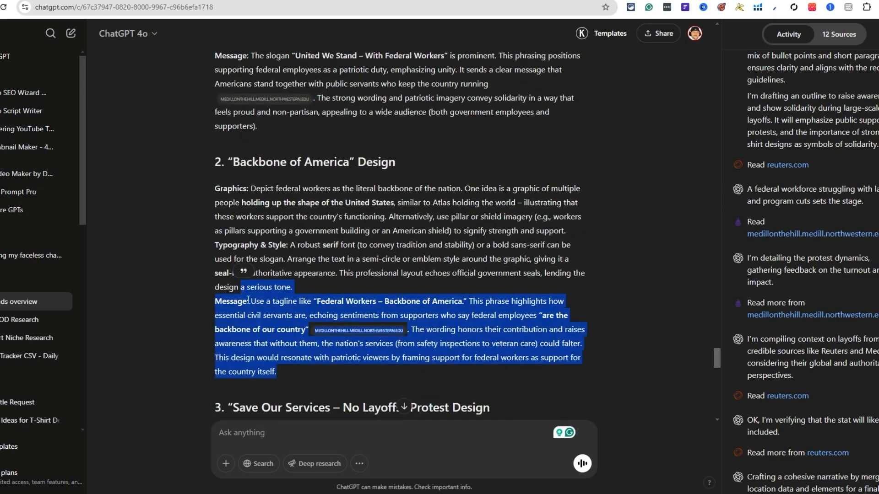
{"action": "scroll", "coordinate": [241, 293], "scroll_direction": "down", "scroll_amount": 2}
{"action": "left_click", "coordinate": [250, 318]}
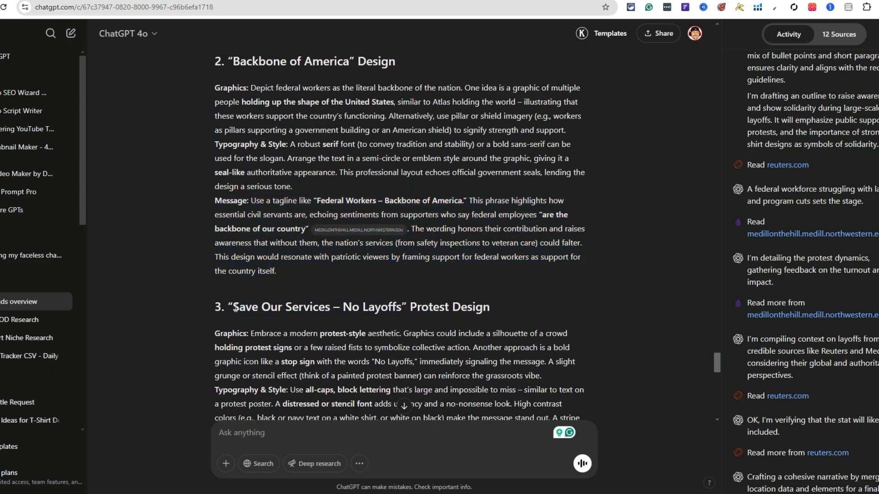
Read the "Save Our Services – No Layoffs" protest design, highlighting its graphics, typography and message descriptions
{"action": "left_click_drag", "start_coordinate": [234, 308], "coordinate": [489, 311]}
{"action": "scroll", "coordinate": [442, 320], "scroll_direction": "down", "scroll_amount": 2}
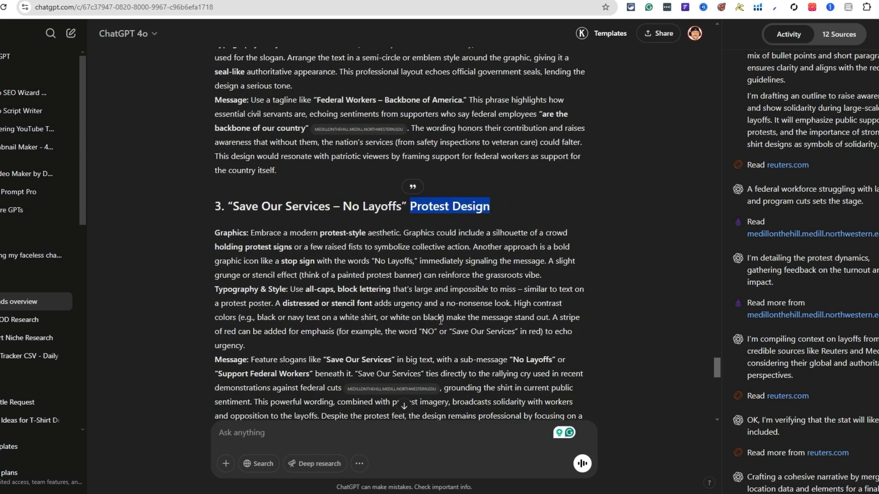
{"action": "double_click", "coordinate": [234, 233]}
{"action": "double_click", "coordinate": [240, 291]}
{"action": "scroll", "coordinate": [242, 317], "scroll_direction": "down", "scroll_amount": 1}
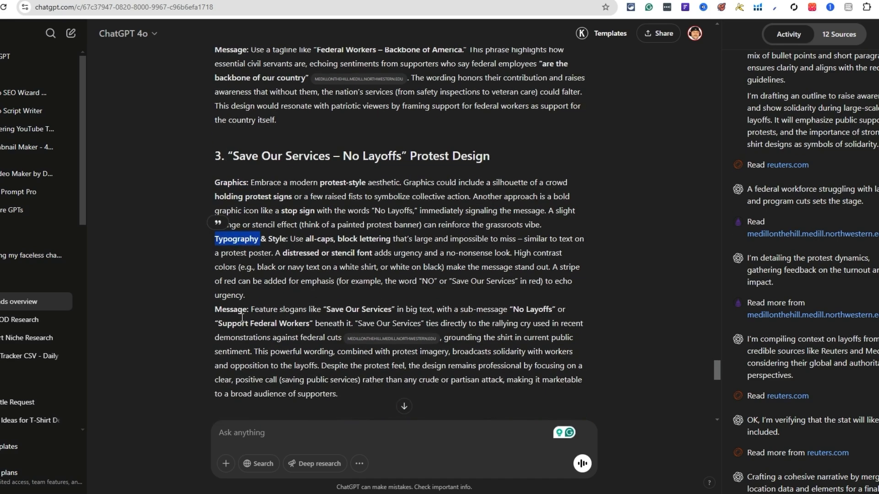
{"action": "scroll", "coordinate": [242, 318], "scroll_direction": "down", "scroll_amount": 2}
{"action": "scroll", "coordinate": [339, 345], "scroll_direction": "up", "scroll_amount": 1}
{"action": "left_click_drag", "start_coordinate": [339, 345], "coordinate": [201, 172]}
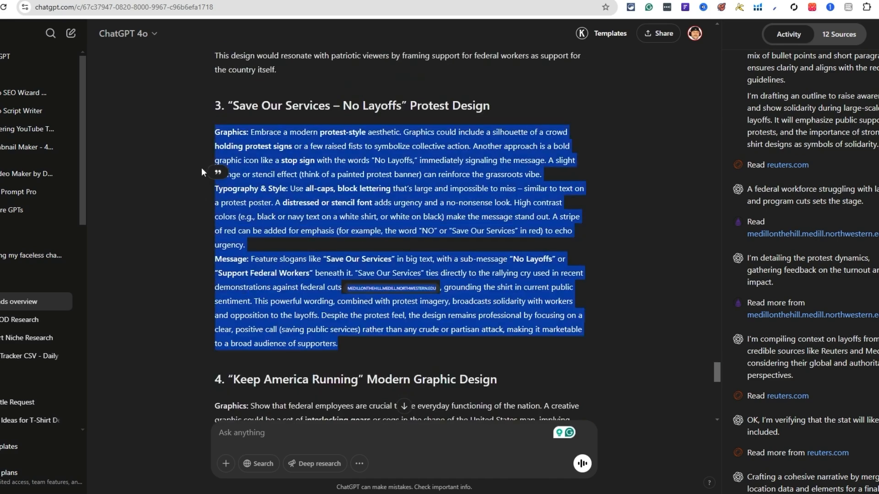
Compare the level of detail in the earlier slogan batch with the deep research design concepts
{"action": "scroll", "coordinate": [371, 227], "scroll_direction": "up", "scroll_amount": 20}
{"action": "scroll", "coordinate": [370, 228], "scroll_direction": "down", "scroll_amount": 2}
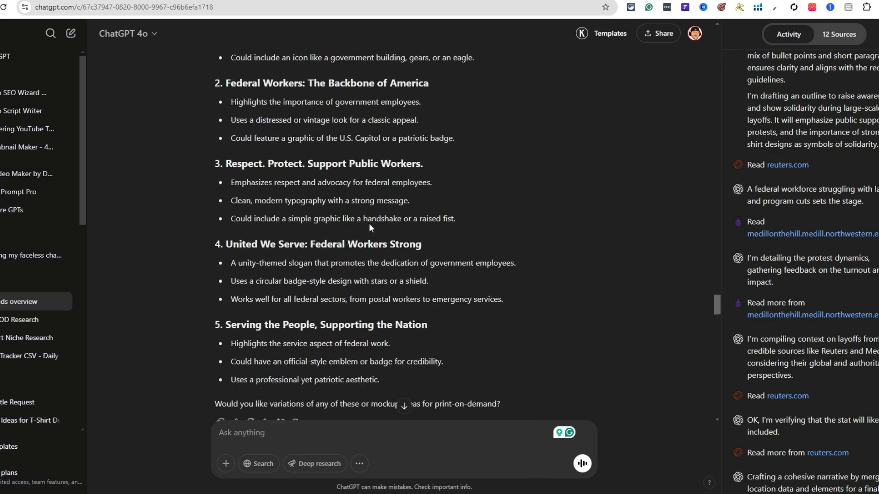
{"action": "scroll", "coordinate": [371, 227], "scroll_direction": "down", "scroll_amount": 15}
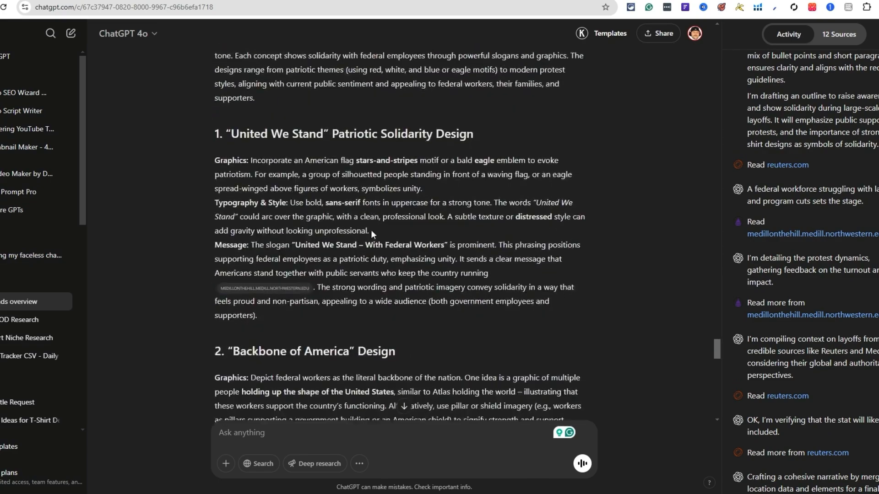
Read through the report's remaining design concepts, from "Backbone of America" to "Public Service Matters" and the closing summary
{"action": "scroll", "coordinate": [374, 232], "scroll_direction": "down", "scroll_amount": 4}
{"action": "scroll", "coordinate": [338, 223], "scroll_direction": "down", "scroll_amount": 2}
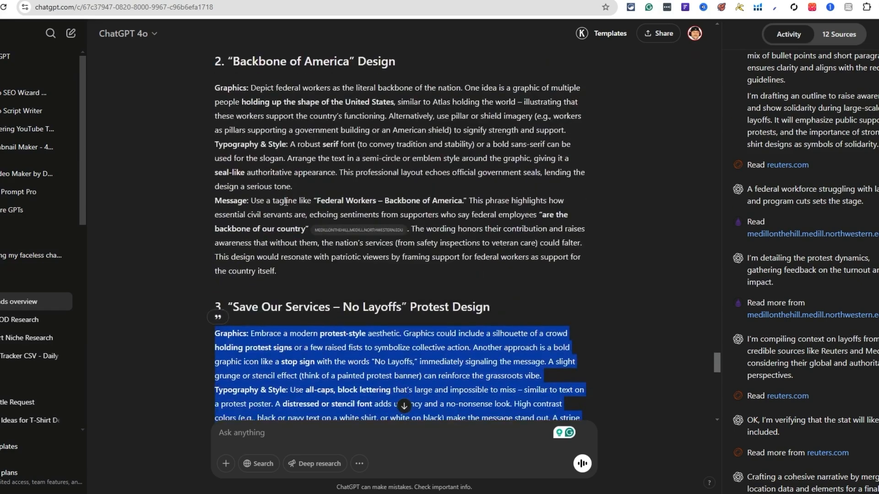
{"action": "scroll", "coordinate": [272, 205], "scroll_direction": "down", "scroll_amount": 2}
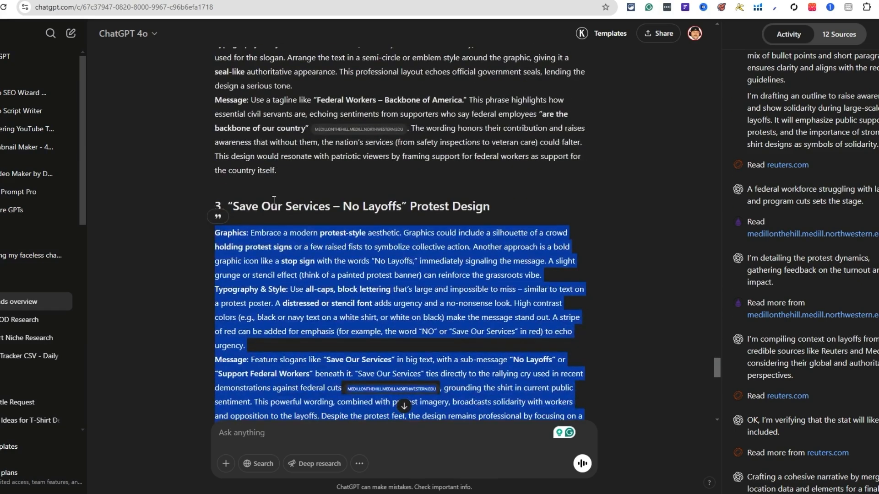
{"action": "scroll", "coordinate": [273, 197], "scroll_direction": "down", "scroll_amount": 3}
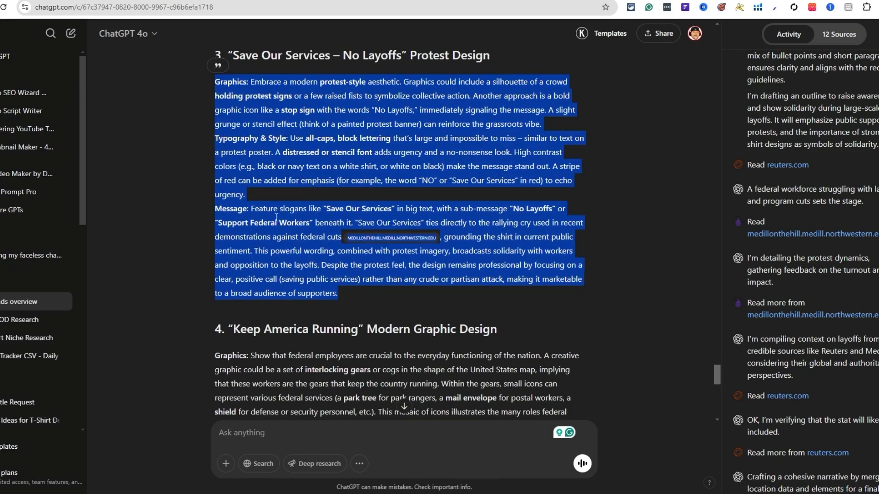
{"action": "left_click", "coordinate": [340, 318]}
{"action": "scroll", "coordinate": [341, 317], "scroll_direction": "down", "scroll_amount": 4}
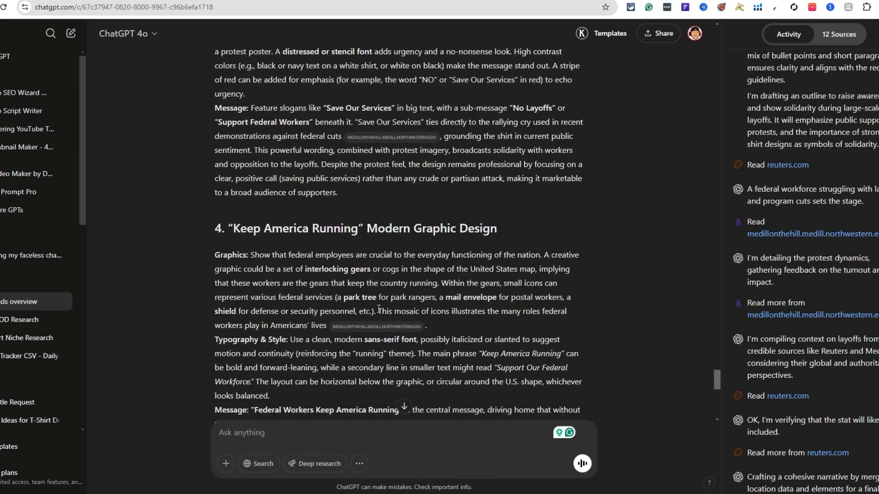
{"action": "scroll", "coordinate": [331, 290], "scroll_direction": "down", "scroll_amount": 2}
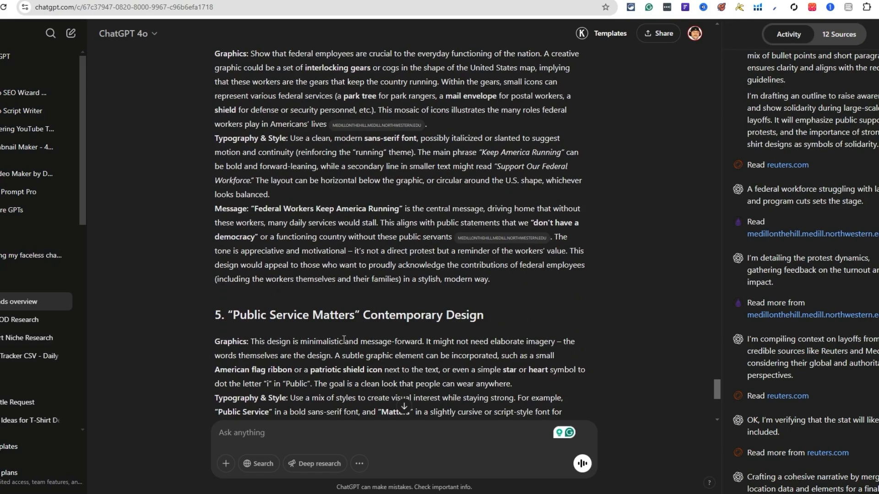
{"action": "scroll", "coordinate": [343, 339], "scroll_direction": "down", "scroll_amount": 7}
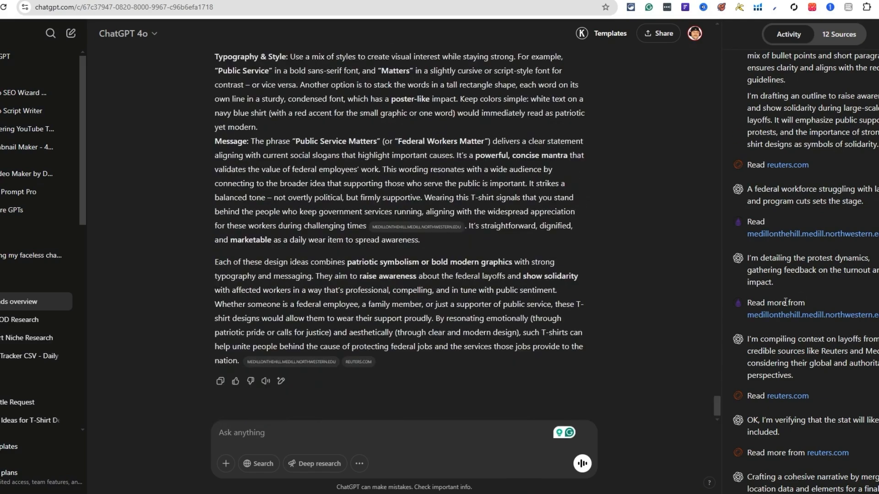
Review the deep research activity log, examining its searches, reasoning notes and the sources it read
{"action": "scroll", "coordinate": [808, 236], "scroll_direction": "down", "scroll_amount": 1}
{"action": "scroll", "coordinate": [815, 263], "scroll_direction": "up", "scroll_amount": 10}
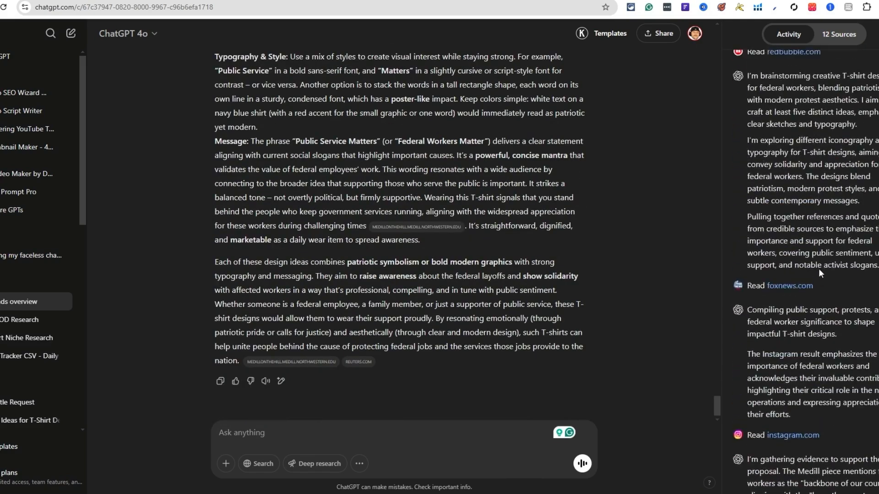
{"action": "scroll", "coordinate": [819, 272], "scroll_direction": "up", "scroll_amount": 8}
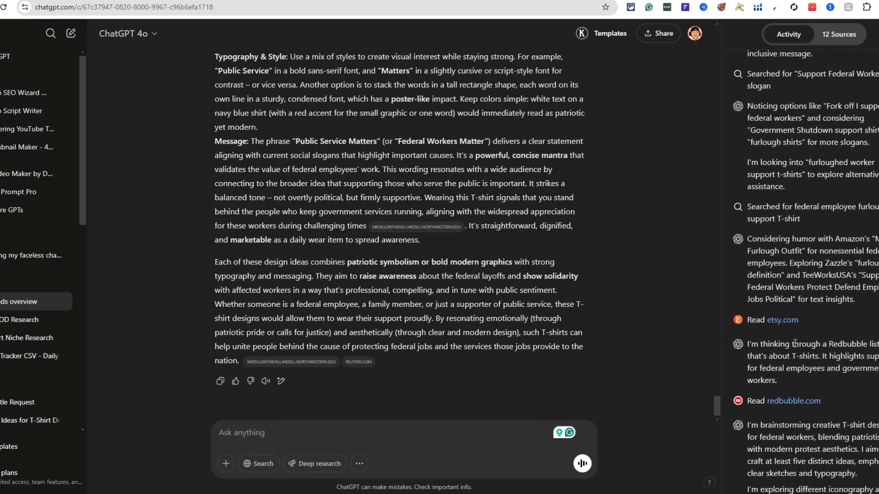
{"action": "scroll", "coordinate": [780, 329], "scroll_direction": "down", "scroll_amount": 4}
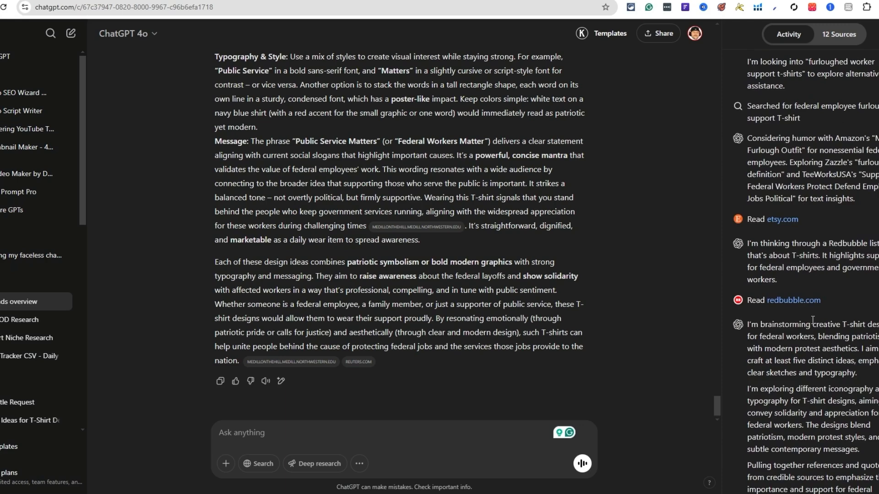
{"action": "scroll", "coordinate": [809, 323], "scroll_direction": "up", "scroll_amount": 15}
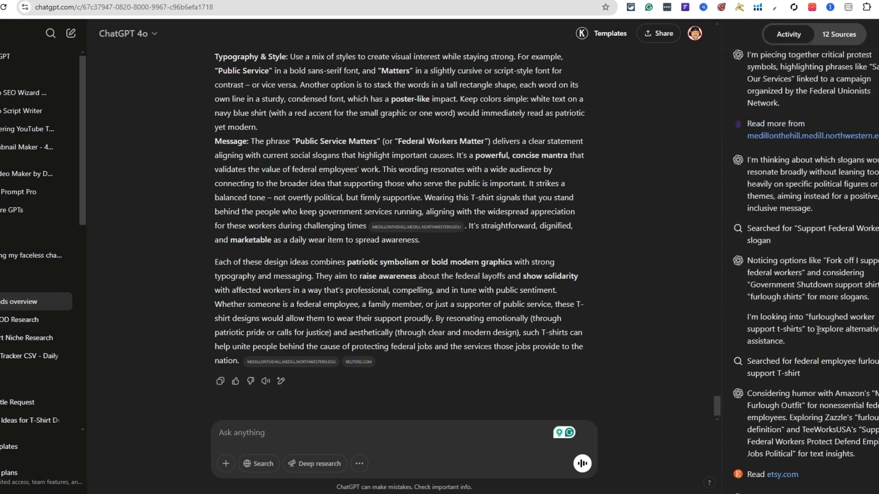
{"action": "scroll", "coordinate": [826, 337], "scroll_direction": "up", "scroll_amount": 1}
{"action": "scroll", "coordinate": [830, 332], "scroll_direction": "down", "scroll_amount": 1}
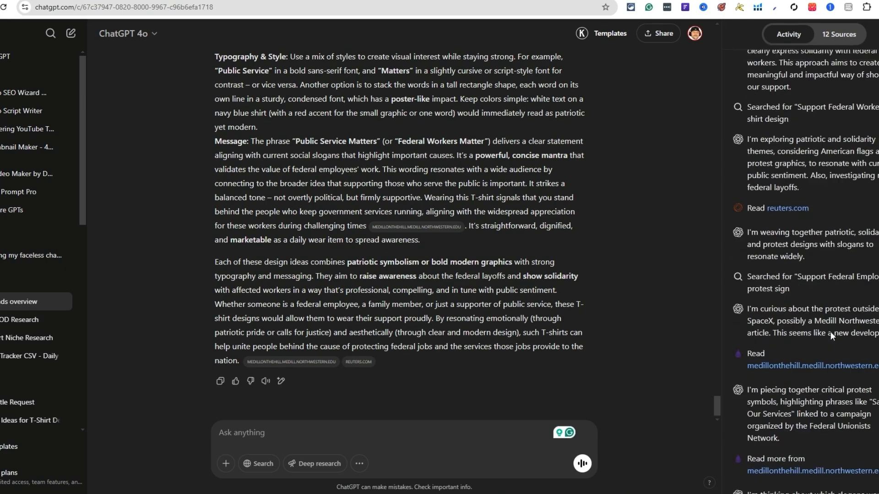
{"action": "scroll", "coordinate": [812, 275], "scroll_direction": "down", "scroll_amount": 12}
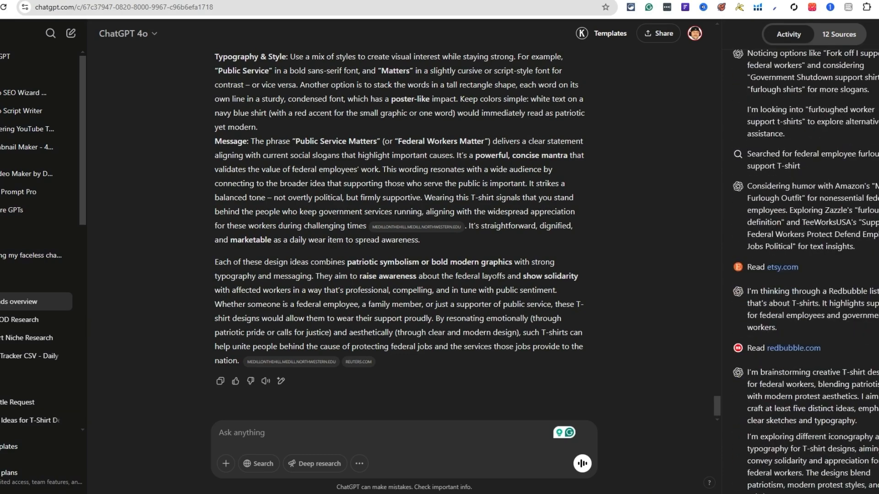
{"action": "scroll", "coordinate": [807, 240], "scroll_direction": "up", "scroll_amount": 1}
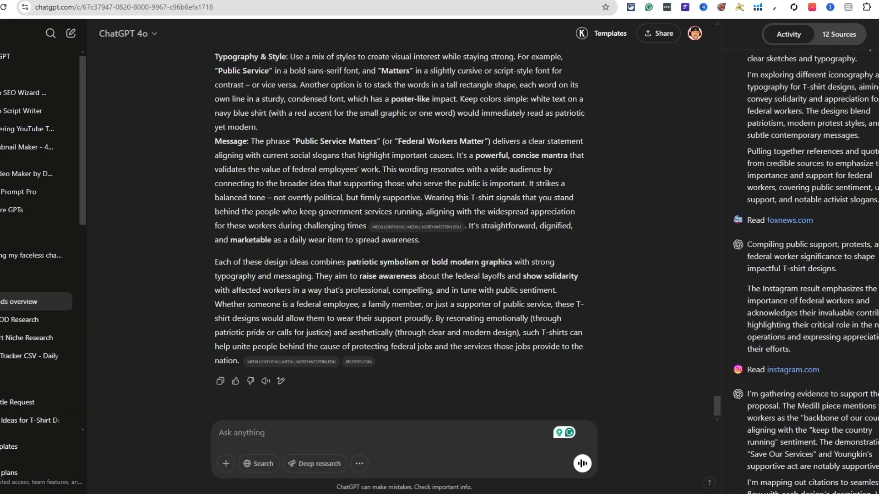
{"action": "scroll", "coordinate": [813, 275], "scroll_direction": "down", "scroll_amount": 10}
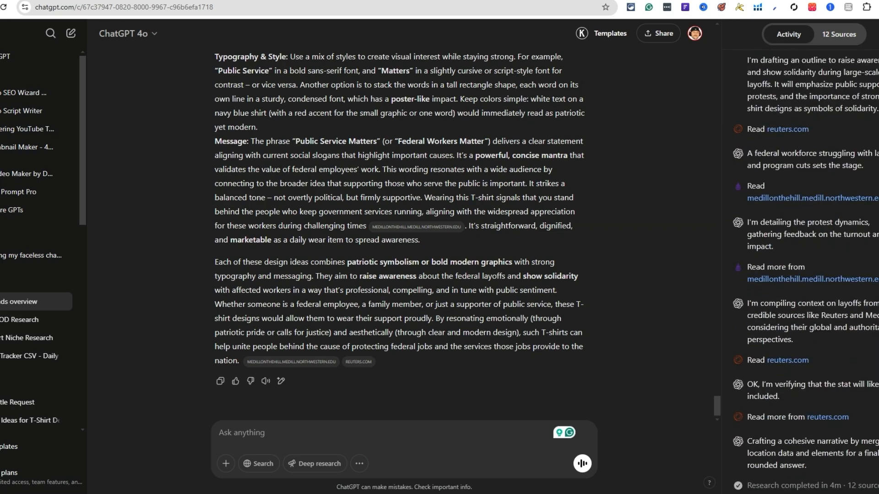
Look back over the report's design concepts, from "Public Service Matters" up to the report title and introduction
{"action": "scroll", "coordinate": [460, 284], "scroll_direction": "up", "scroll_amount": 4}
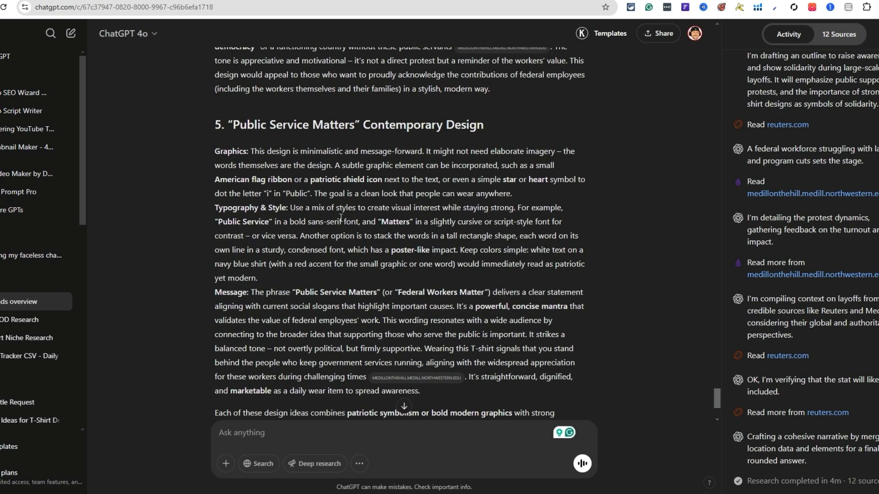
{"action": "scroll", "coordinate": [265, 286], "scroll_direction": "down", "scroll_amount": 1}
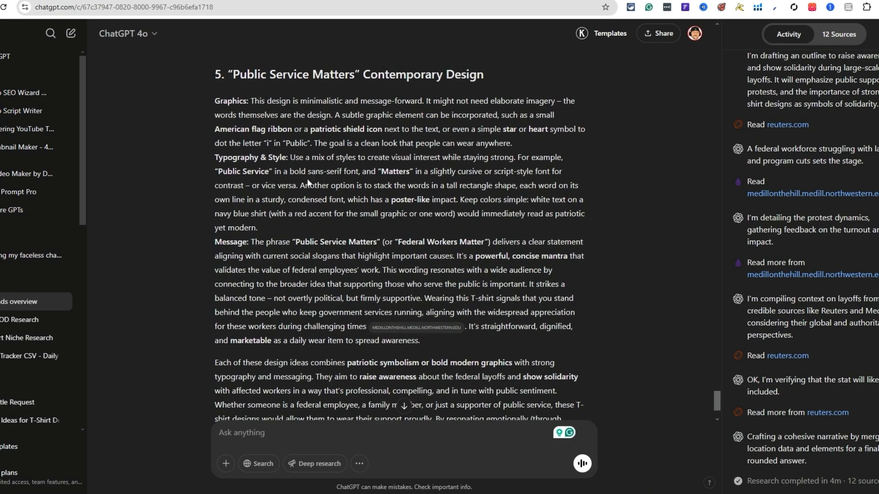
{"action": "scroll", "coordinate": [591, 256], "scroll_direction": "up", "scroll_amount": 10}
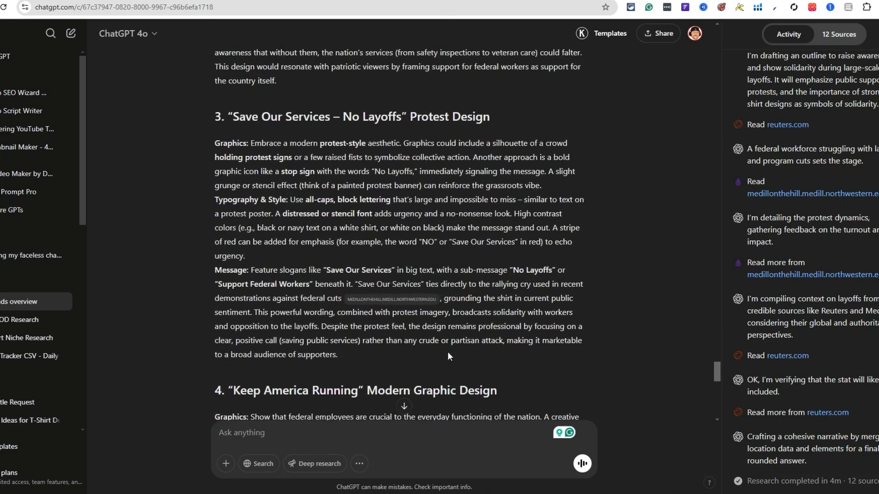
{"action": "scroll", "coordinate": [448, 353], "scroll_direction": "down", "scroll_amount": 2}
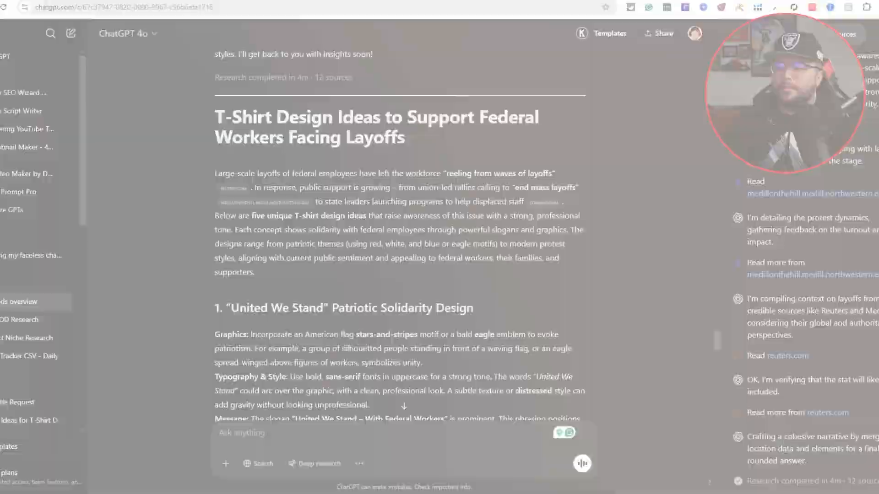
{"action": "scroll", "coordinate": [292, 337], "scroll_direction": "down", "scroll_amount": 1}
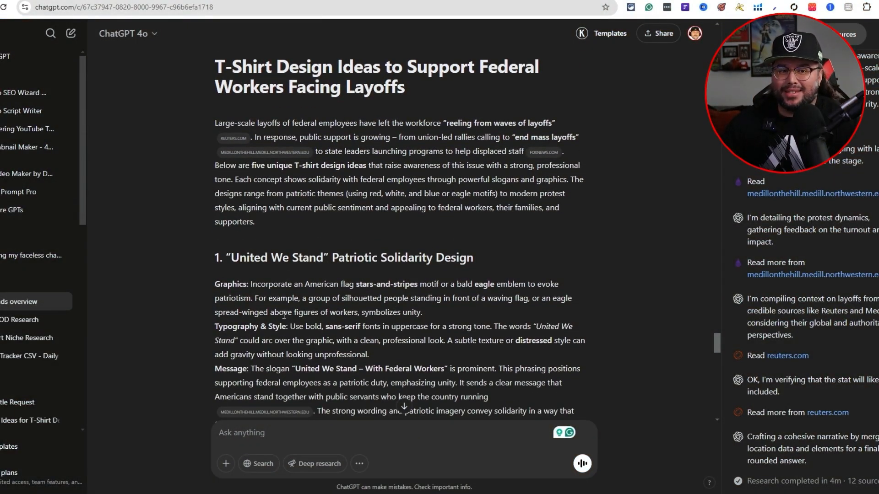
{"action": "scroll", "coordinate": [254, 353], "scroll_direction": "down", "scroll_amount": 4}
{"action": "scroll", "coordinate": [238, 341], "scroll_direction": "up", "scroll_amount": 3}
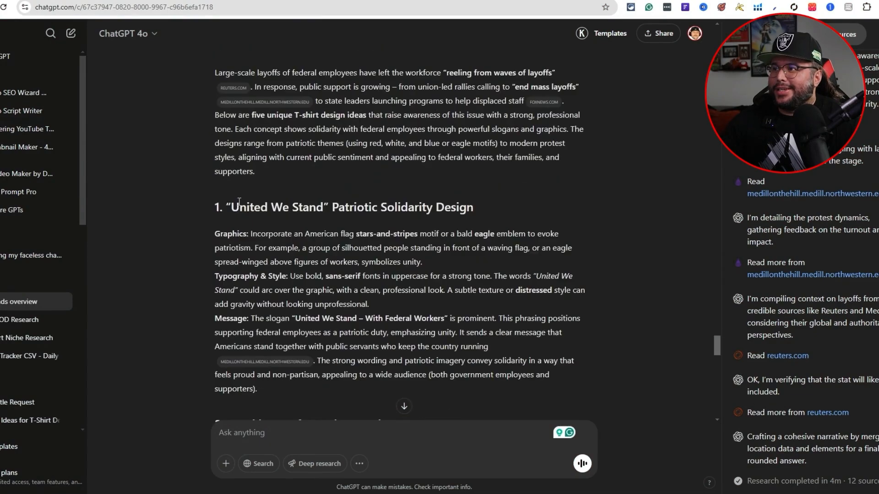
{"action": "scroll", "coordinate": [238, 201], "scroll_direction": "up", "scroll_amount": 3}
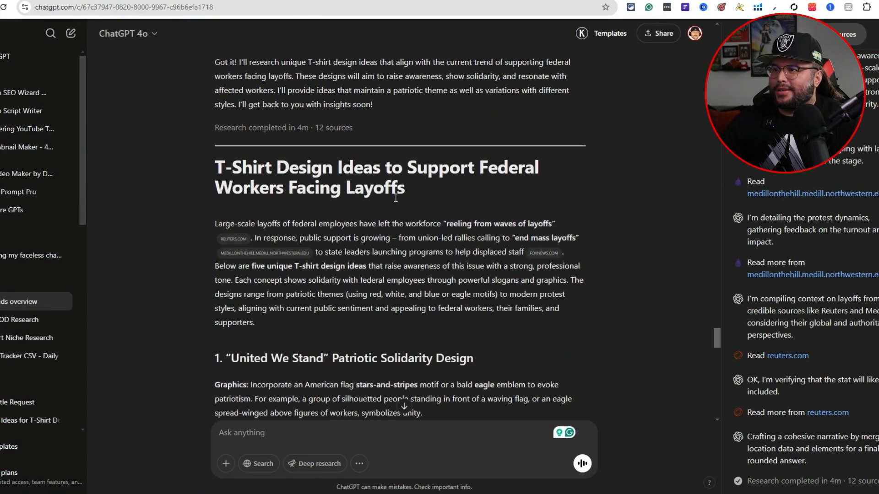
Ask "Which one is the best design from here:" followed by the copied report title, "T-Shirt Design Ideas to Support Federal Workers Facing Layoffs"
{"action": "left_click_drag", "start_coordinate": [404, 197], "coordinate": [214, 166]}
{"action": "key", "text": "ctrl+c"}
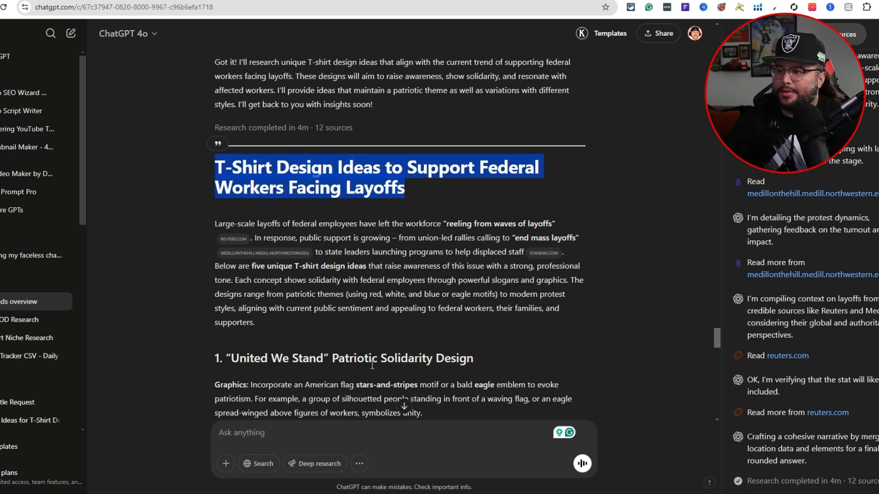
{"action": "left_click", "coordinate": [315, 430]}
{"action": "type", "text": "Which one"}
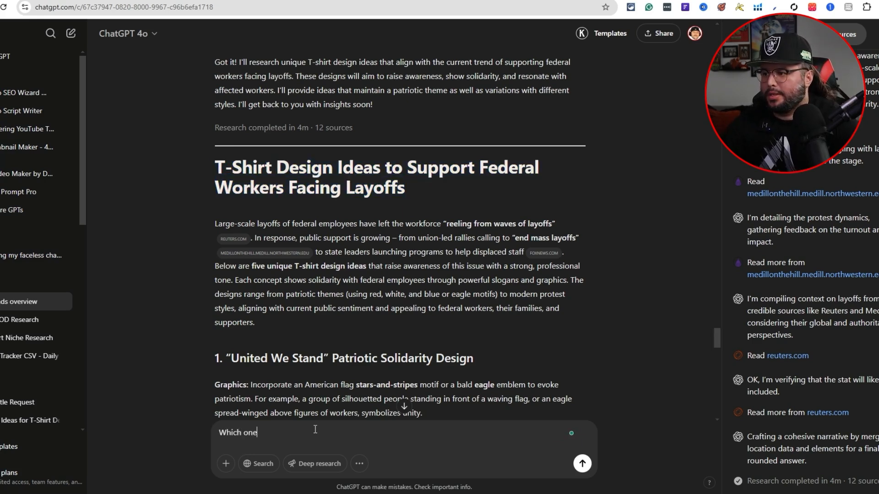
{"action": "type", "text": " is the best"}
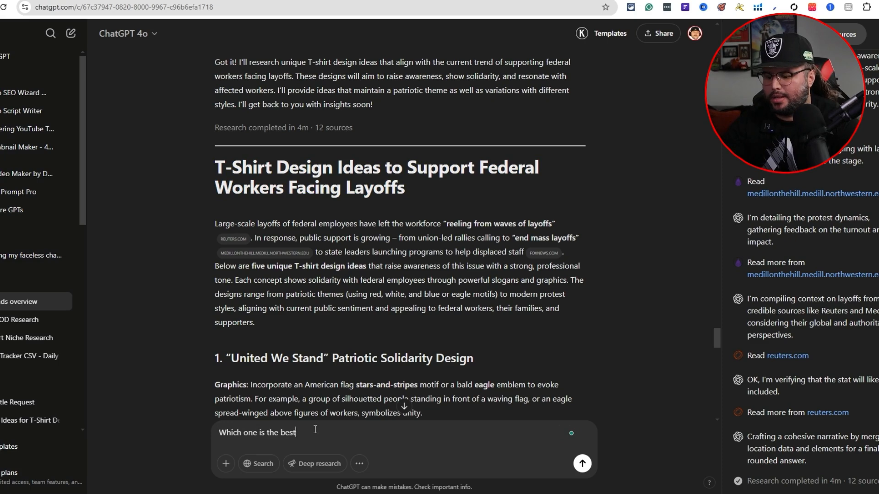
{"action": "type", "text": " design from here:"}
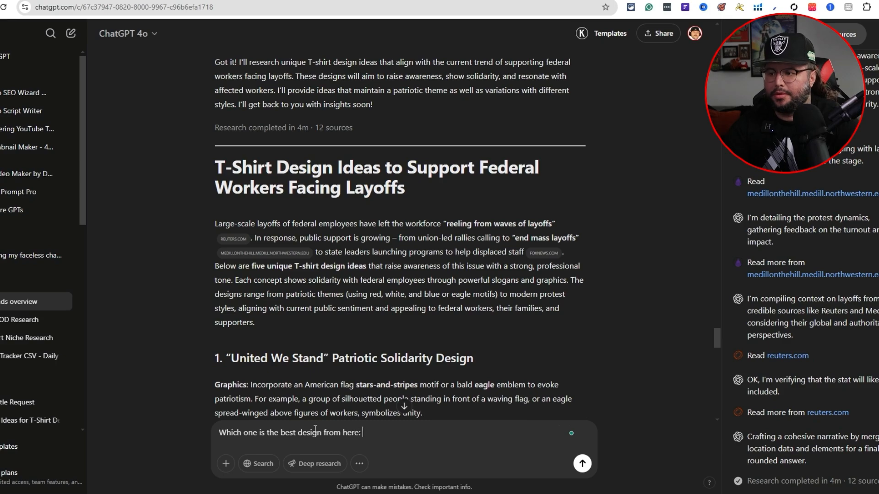
{"action": "key", "text": "ctrl+v"}
{"action": "key", "text": "Return"}
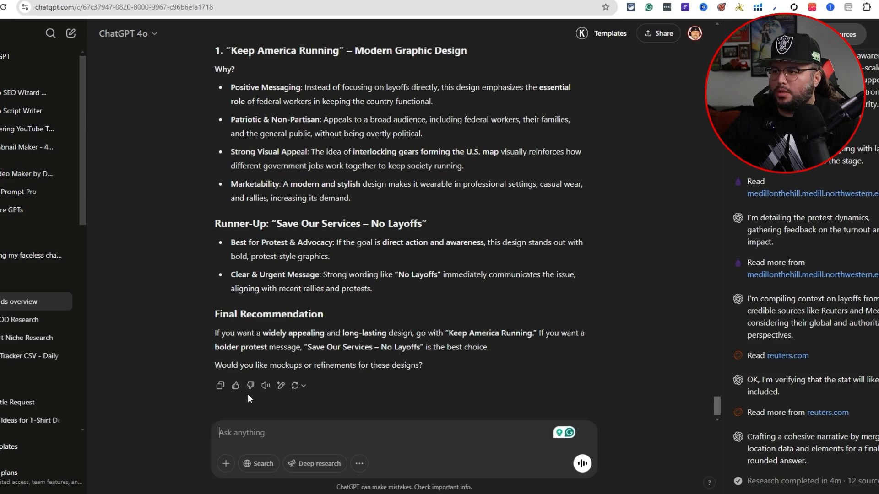
Read the best-design recommendation and its reasons, comparing it with the concepts in the research report
{"action": "scroll", "coordinate": [450, 334], "scroll_direction": "up", "scroll_amount": 3}
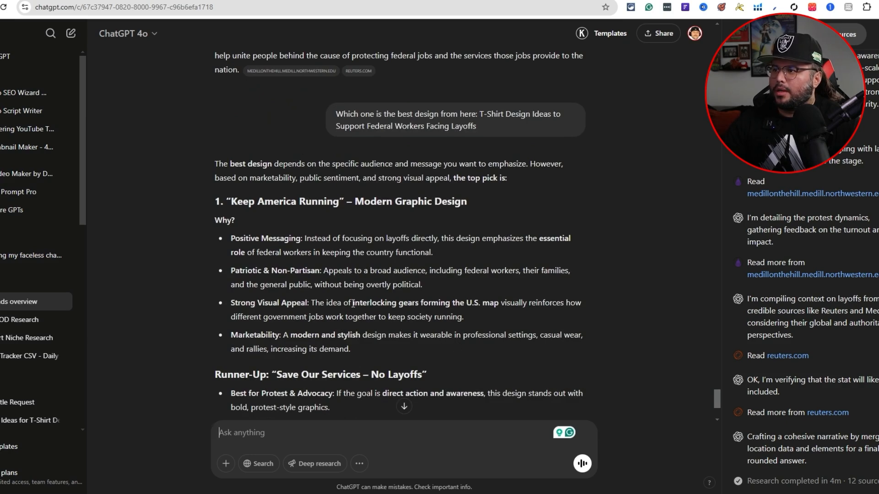
{"action": "scroll", "coordinate": [328, 247], "scroll_direction": "up", "scroll_amount": 10}
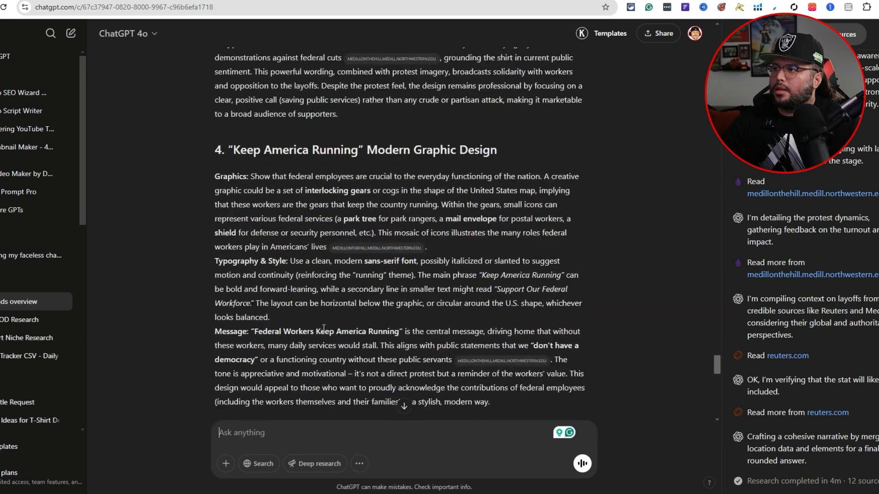
{"action": "scroll", "coordinate": [333, 331], "scroll_direction": "up", "scroll_amount": 10}
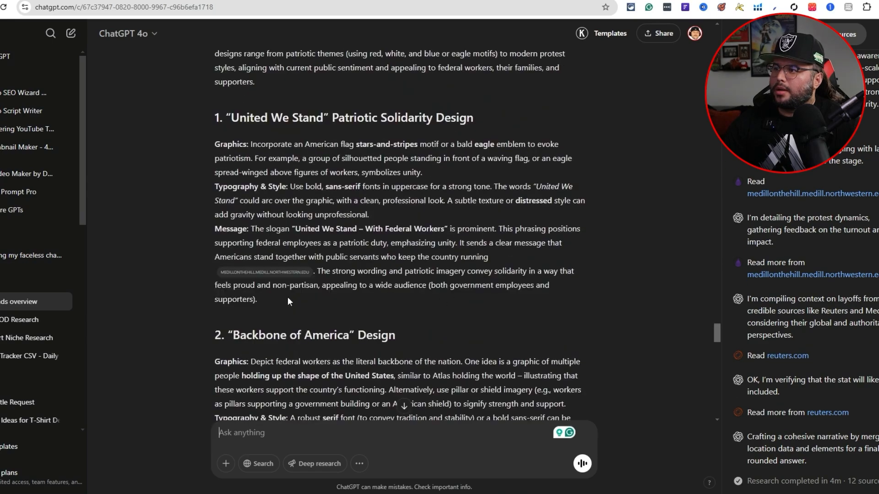
{"action": "scroll", "coordinate": [305, 304], "scroll_direction": "down", "scroll_amount": 20}
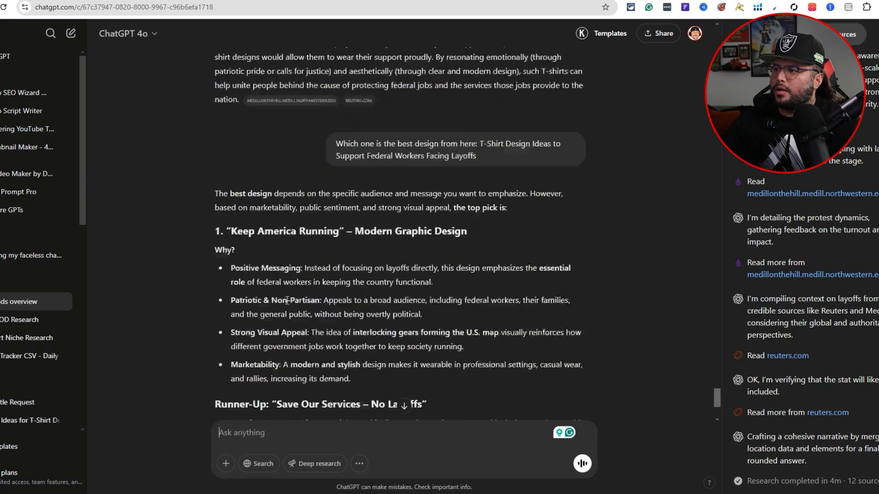
{"action": "scroll", "coordinate": [293, 275], "scroll_direction": "up", "scroll_amount": 3}
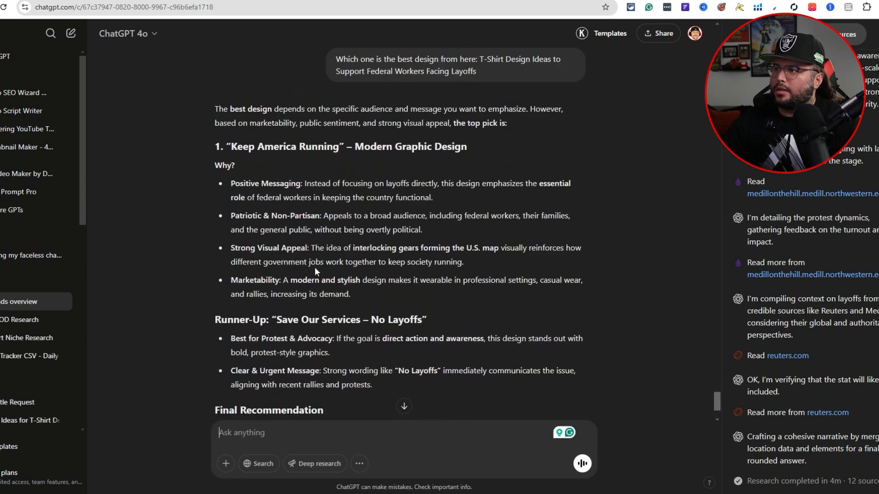
Copy the report's entire "Keep America Running" Modern Graphic Design section, including its heading, graphics, typography and message
{"action": "scroll", "coordinate": [327, 270], "scroll_direction": "up", "scroll_amount": 10}
{"action": "scroll", "coordinate": [338, 261], "scroll_direction": "up", "scroll_amount": 3}
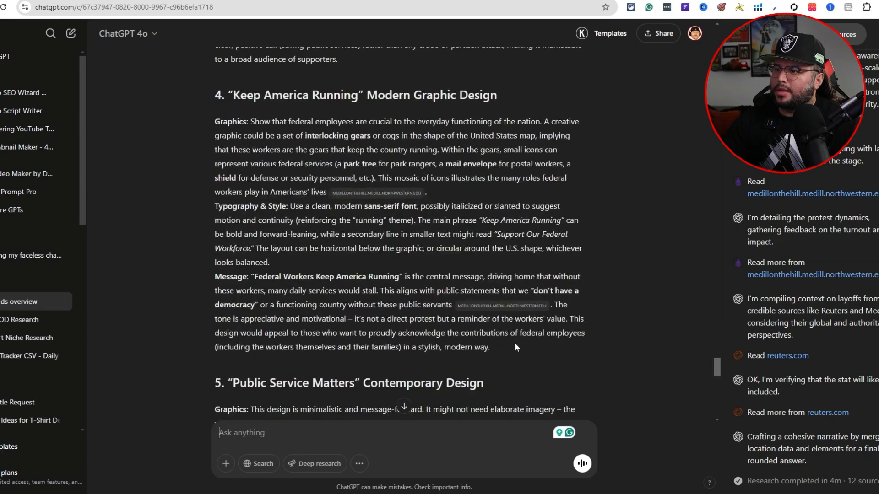
{"action": "left_click_drag", "start_coordinate": [515, 348], "coordinate": [212, 94]}
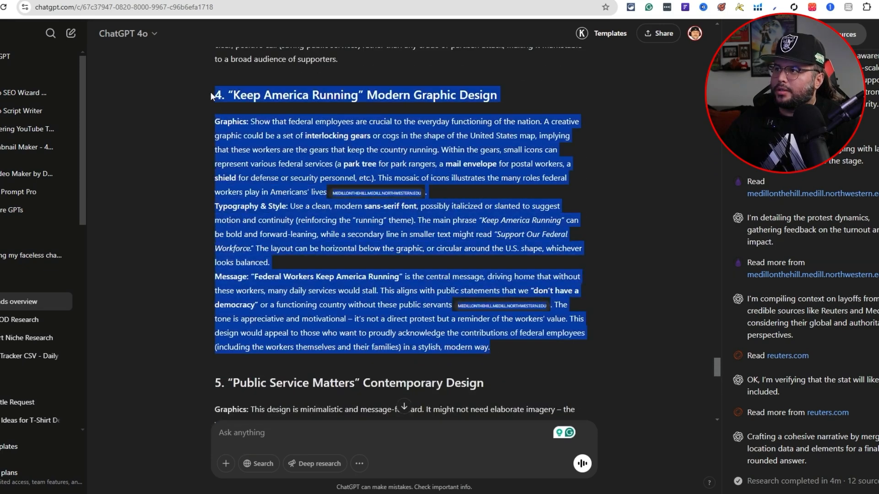
{"action": "right_click", "coordinate": [376, 143]}
{"action": "left_click", "coordinate": [389, 149]}
Compose the message "Turn this into a tshirt prompt for design -" followed by the copied "Keep America Running" section
{"action": "left_click", "coordinate": [266, 431]}
{"action": "type", "text": "Tu"}
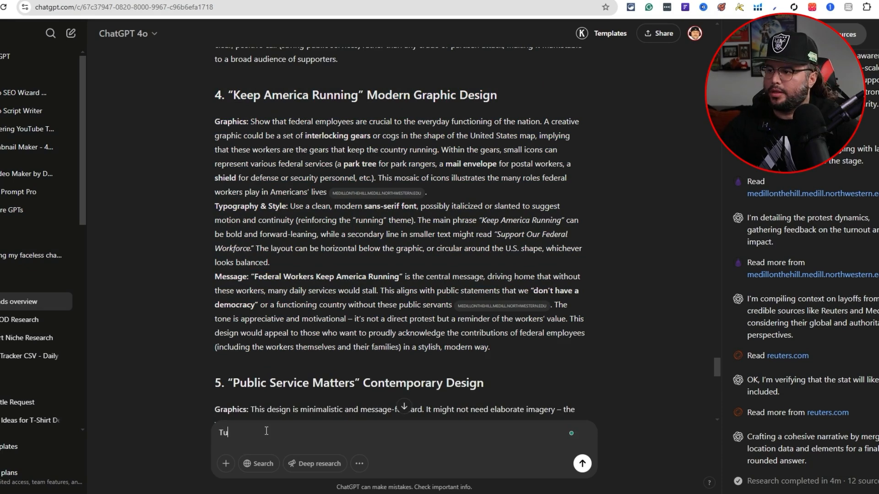
{"action": "type", "text": "rn this "}
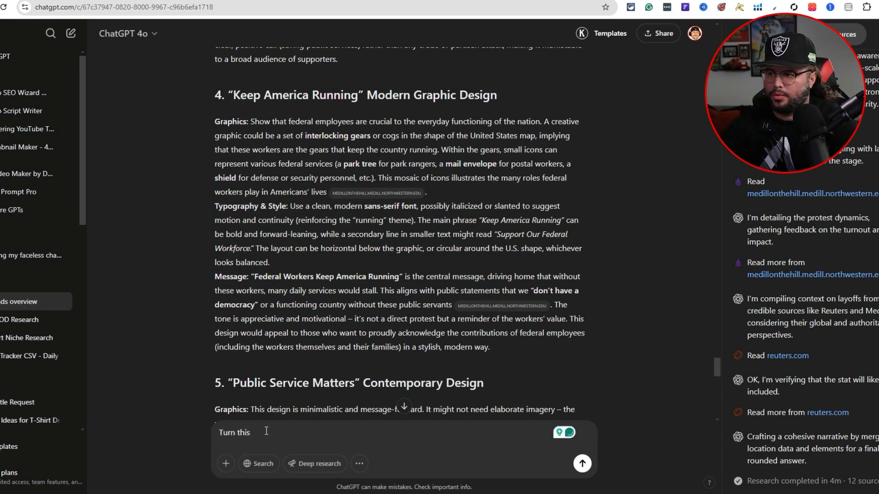
{"action": "type", "text": "into a tshir"}
{"action": "type", "text": "t pr"}
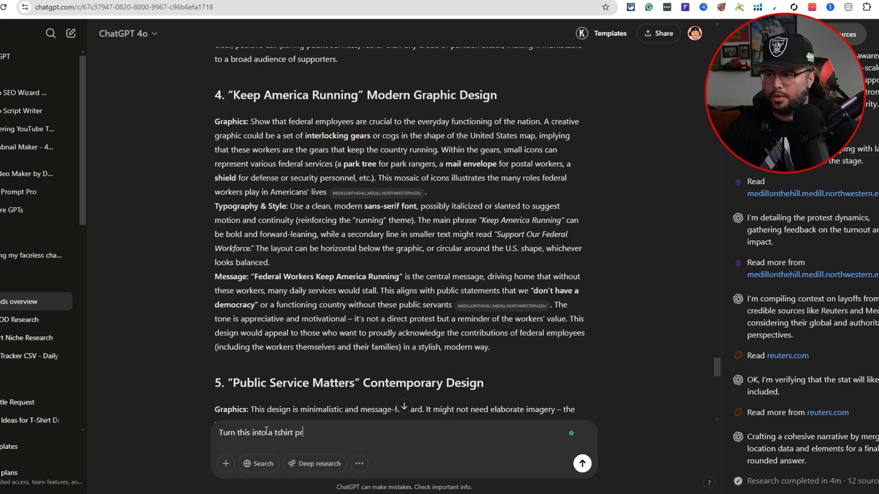
{"action": "type", "text": "ompt for design -"}
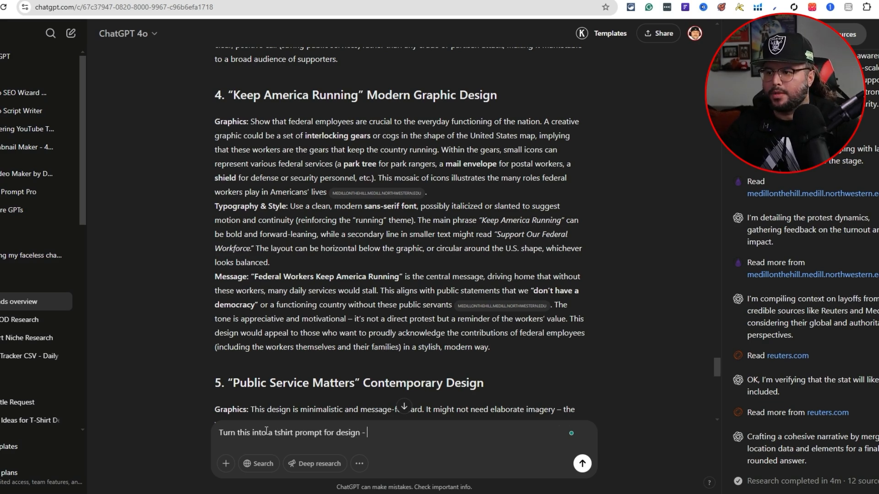
{"action": "key", "text": "ctrl+v"}
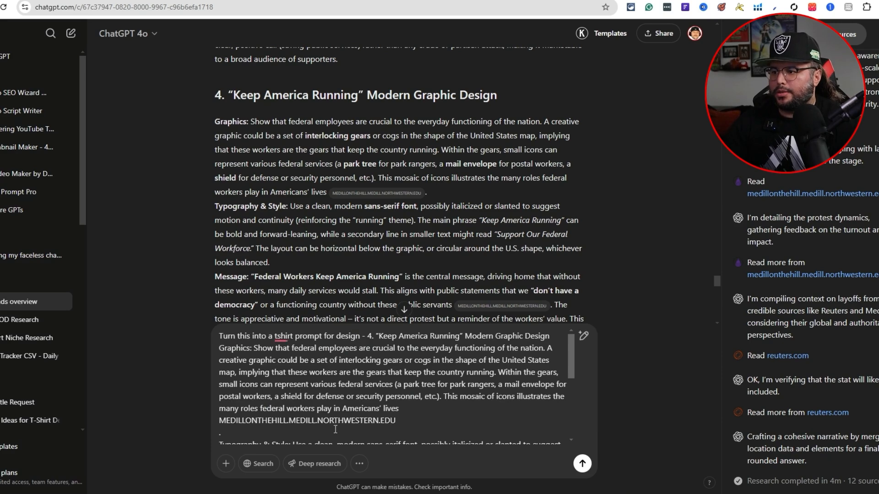
Enable Deep research for the T-shirt prompt request and send it
{"action": "left_click", "coordinate": [301, 464]}
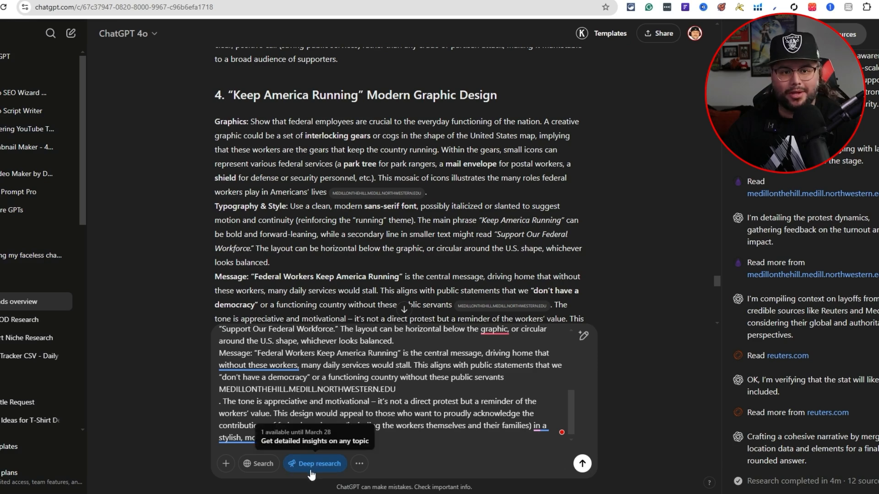
{"action": "left_click", "coordinate": [274, 469]}
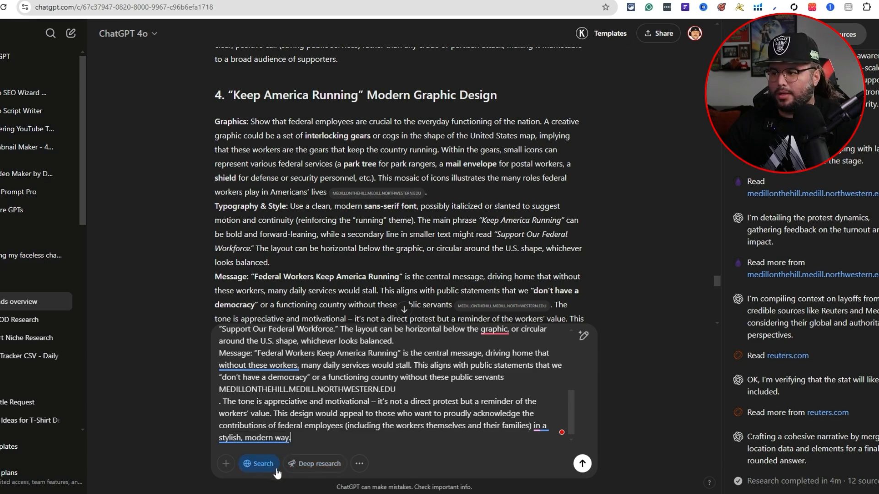
{"action": "left_click", "coordinate": [299, 466]}
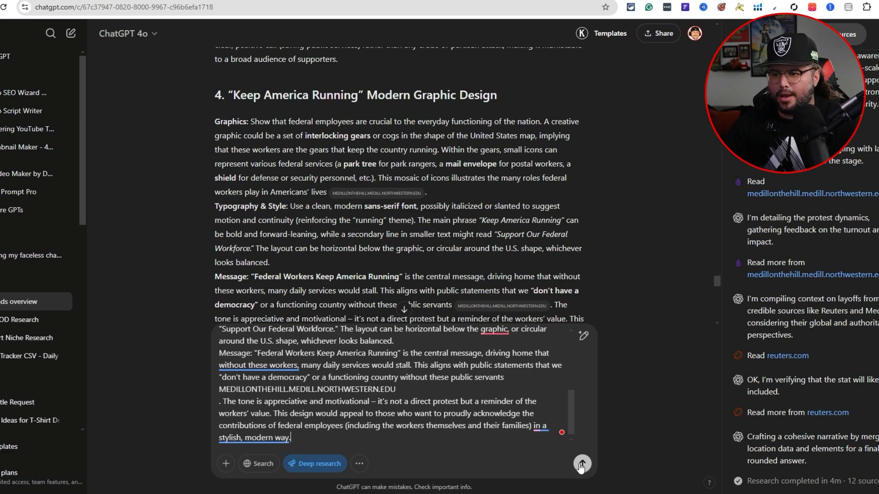
{"action": "left_click", "coordinate": [582, 464]}
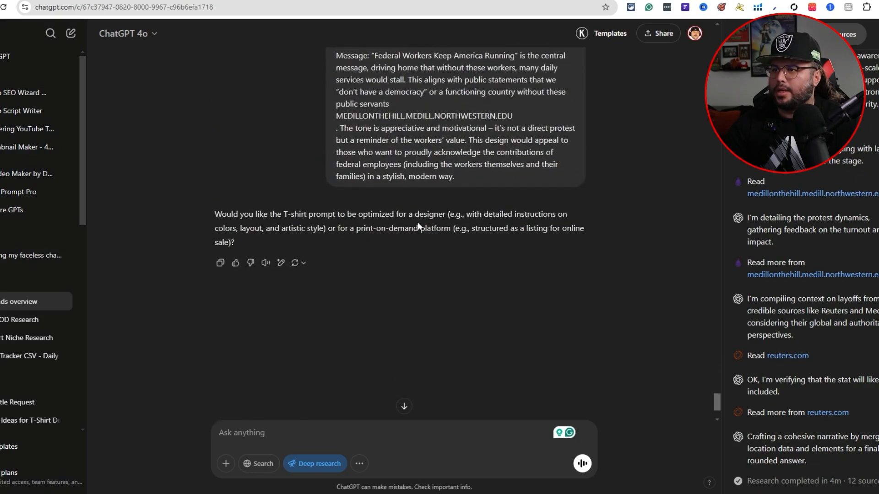
Answer the clarifying question with the wording copied from it, "T-shirt prompt to be optimized for a designer"
{"action": "left_click_drag", "start_coordinate": [471, 228], "coordinate": [229, 245]}
{"action": "left_click", "coordinate": [424, 234]}
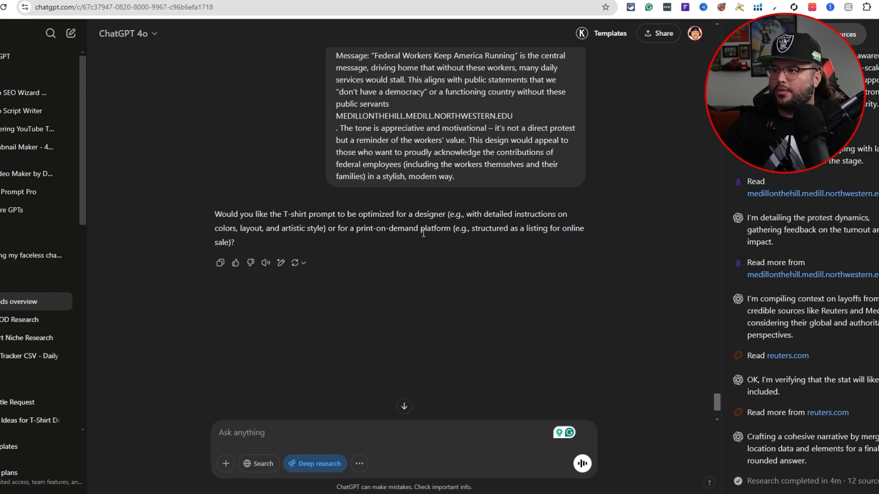
{"action": "left_click_drag", "start_coordinate": [284, 215], "coordinate": [446, 215]}
{"action": "left_click", "coordinate": [307, 432]}
{"action": "key", "text": "ctrl+v"}
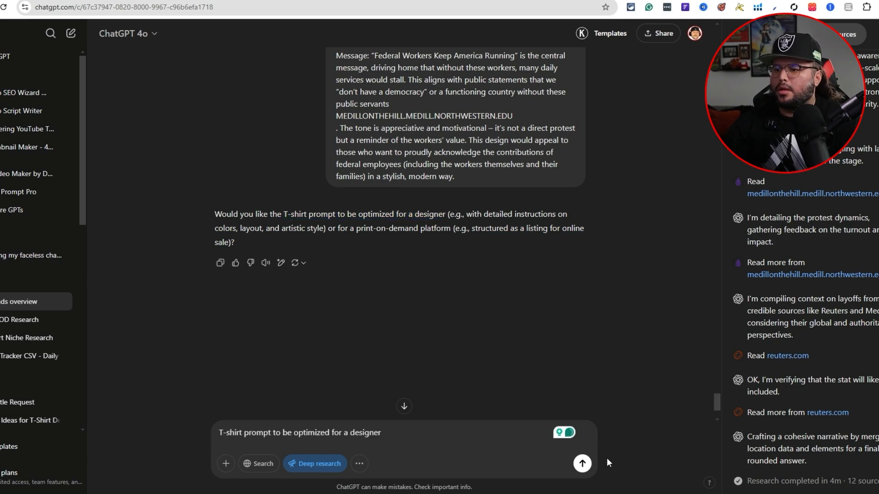
{"action": "left_click", "coordinate": [582, 463]}
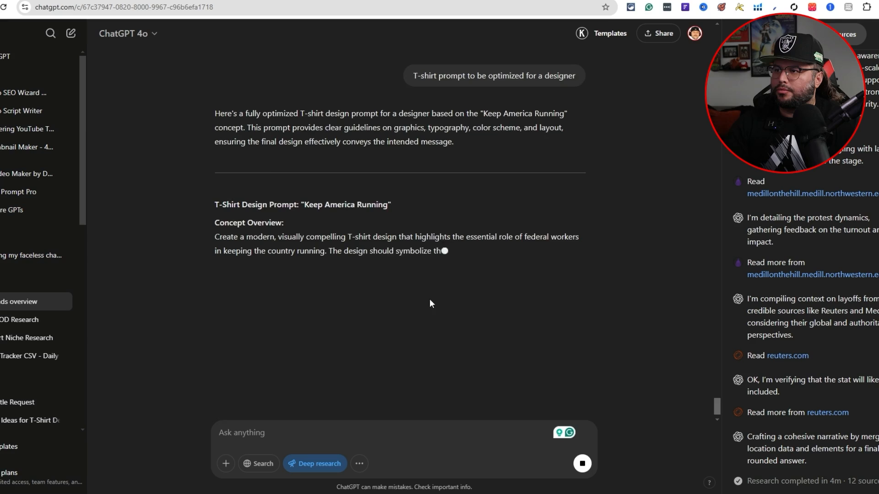
Read the generated design prompt's Graphics & Visual Elements, including the federal service icons, and its Typography & Style section
{"action": "scroll", "coordinate": [311, 227], "scroll_direction": "down", "scroll_amount": 4}
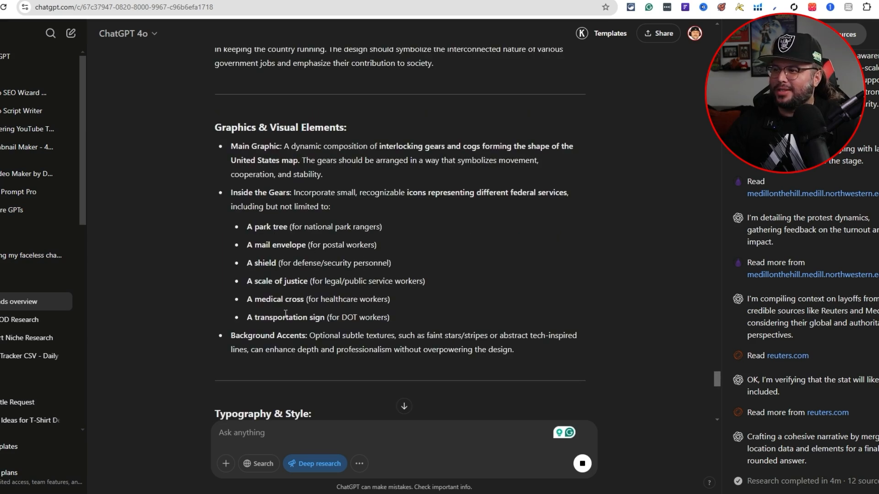
{"action": "left_click_drag", "start_coordinate": [399, 322], "coordinate": [246, 224]}
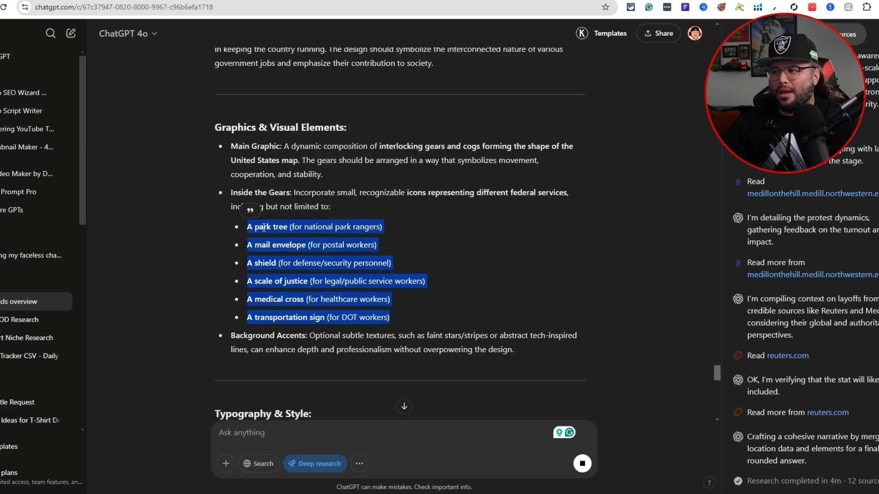
{"action": "left_click", "coordinate": [243, 235]}
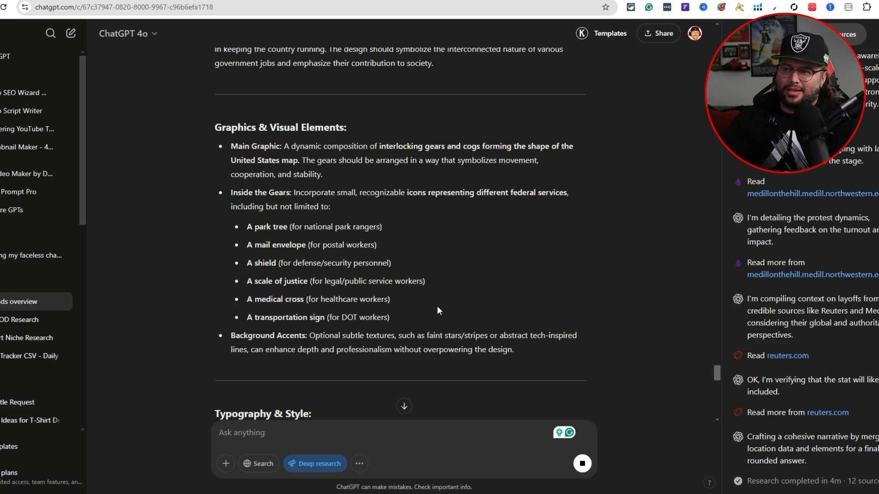
{"action": "left_click_drag", "start_coordinate": [415, 326], "coordinate": [240, 228]}
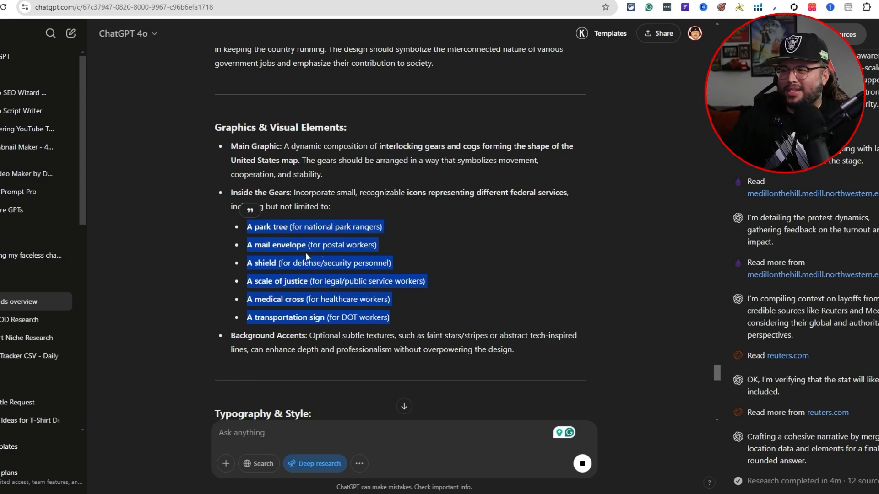
{"action": "scroll", "coordinate": [474, 283], "scroll_direction": "down", "scroll_amount": 3}
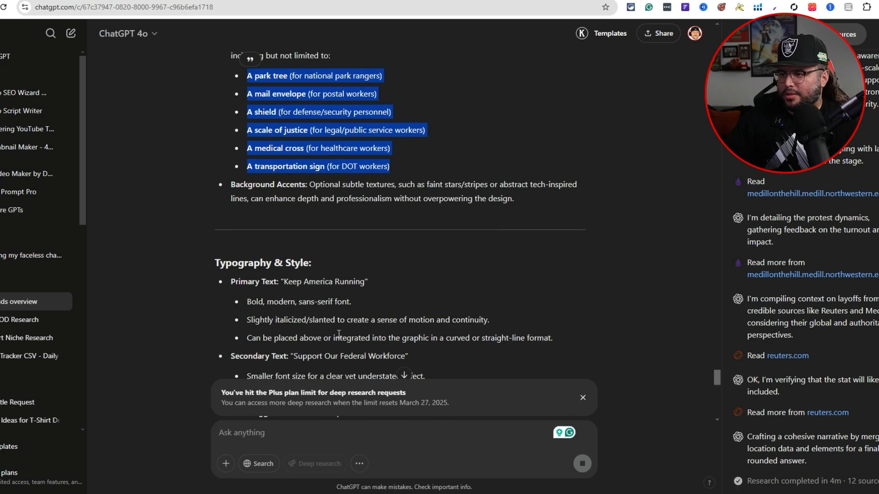
{"action": "scroll", "coordinate": [339, 334], "scroll_direction": "down", "scroll_amount": 3}
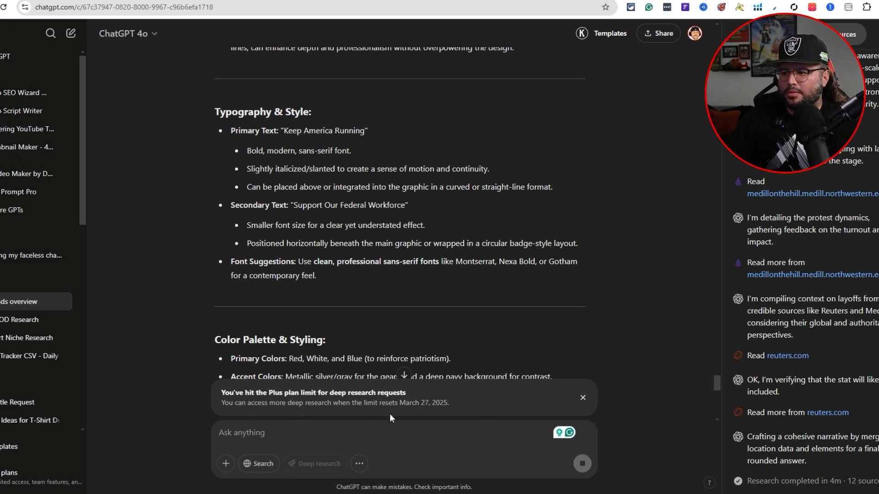
View the plan upgrade options to compare Plus and Pro, and return to the conversation
{"action": "left_click", "coordinate": [47, 485]}
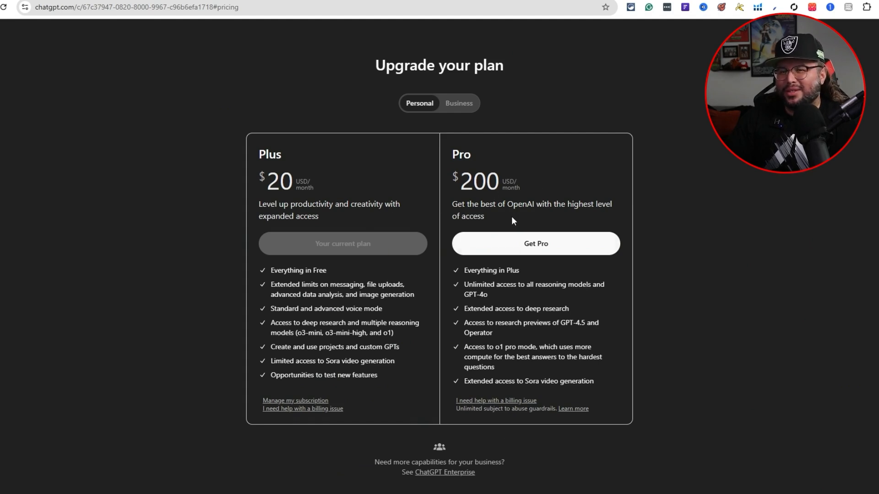
{"action": "key", "text": "Escape"}
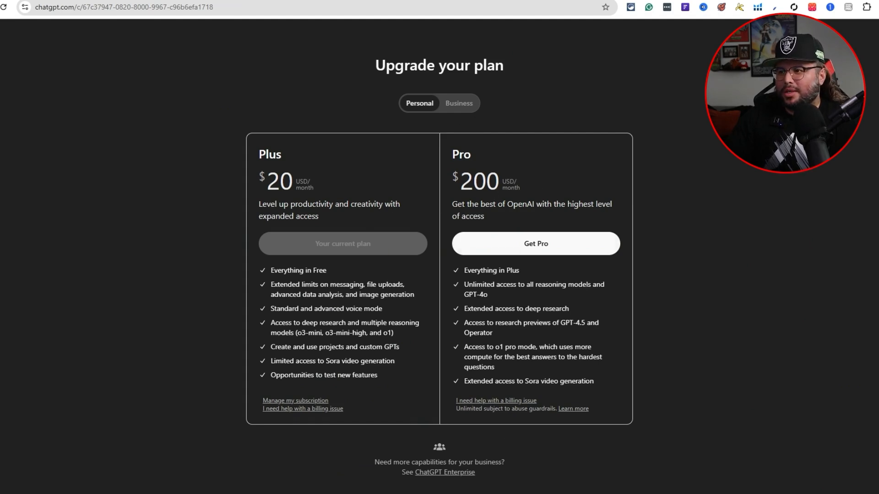
Review the design prompt's delivery requirements, final design goals, print considerations, color palette and typography
{"action": "scroll", "coordinate": [407, 361], "scroll_direction": "down", "scroll_amount": 8}
{"action": "scroll", "coordinate": [409, 356], "scroll_direction": "down", "scroll_amount": 7}
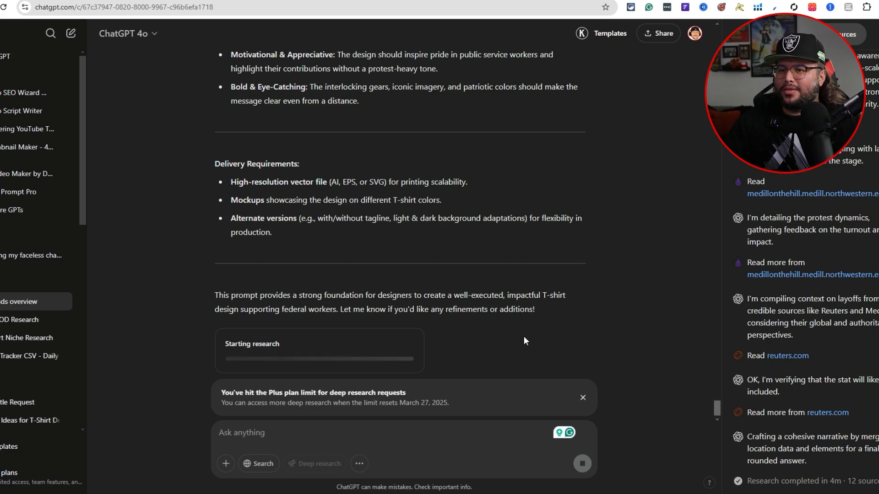
{"action": "scroll", "coordinate": [521, 338], "scroll_direction": "up", "scroll_amount": 2}
{"action": "scroll", "coordinate": [416, 252], "scroll_direction": "up", "scroll_amount": 2}
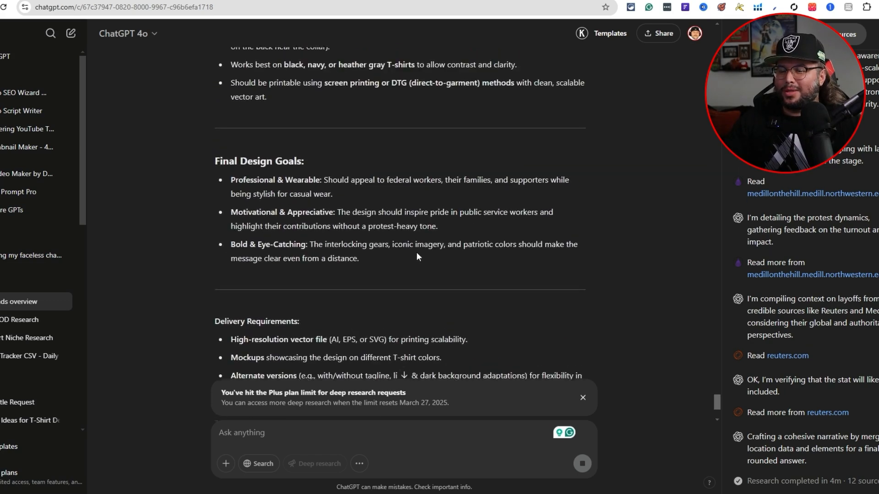
{"action": "scroll", "coordinate": [411, 251], "scroll_direction": "down", "scroll_amount": 4}
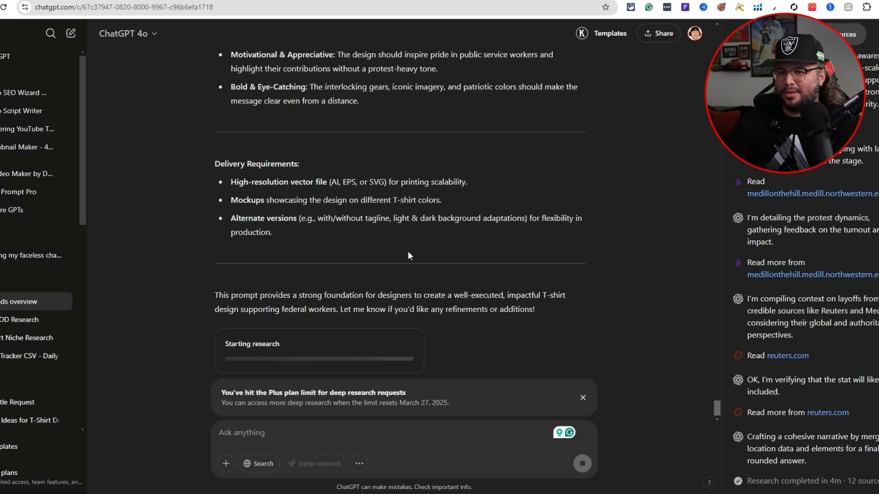
{"action": "scroll", "coordinate": [406, 252], "scroll_direction": "up", "scroll_amount": 5}
{"action": "scroll", "coordinate": [406, 255], "scroll_direction": "up", "scroll_amount": 5}
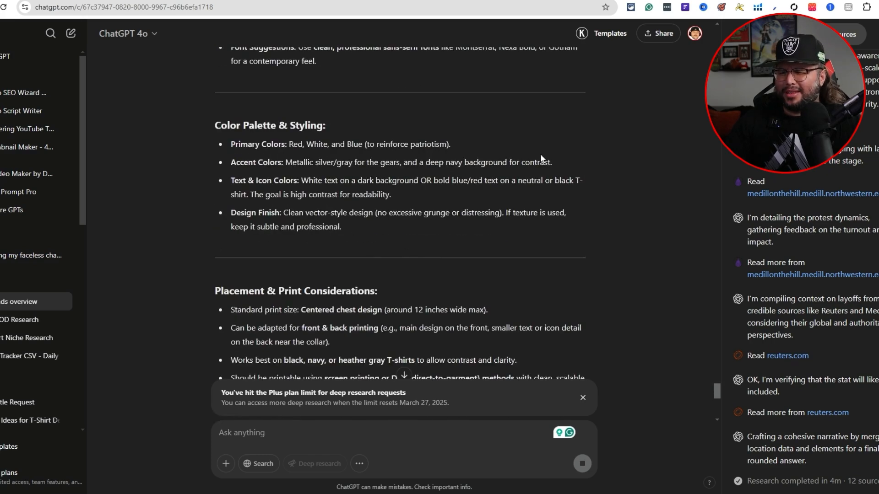
{"action": "scroll", "coordinate": [400, 301], "scroll_direction": "down", "scroll_amount": 2}
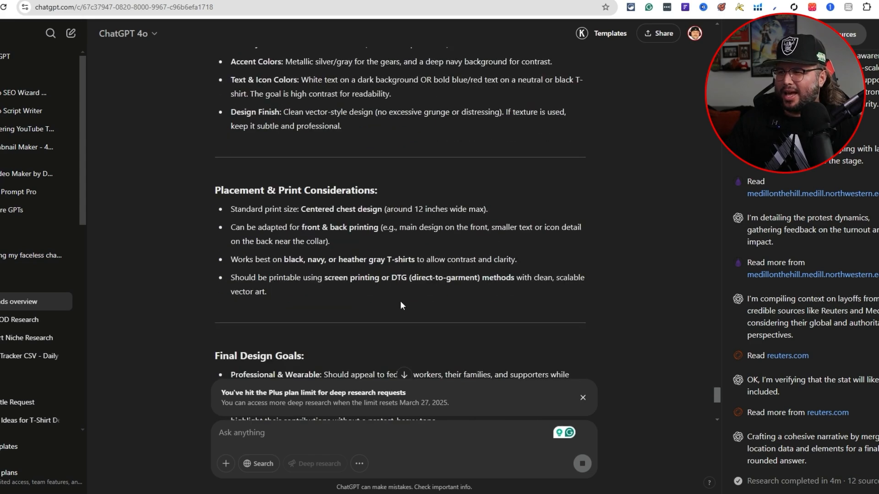
{"action": "scroll", "coordinate": [429, 317], "scroll_direction": "up", "scroll_amount": 4}
{"action": "scroll", "coordinate": [430, 315], "scroll_direction": "up", "scroll_amount": 2}
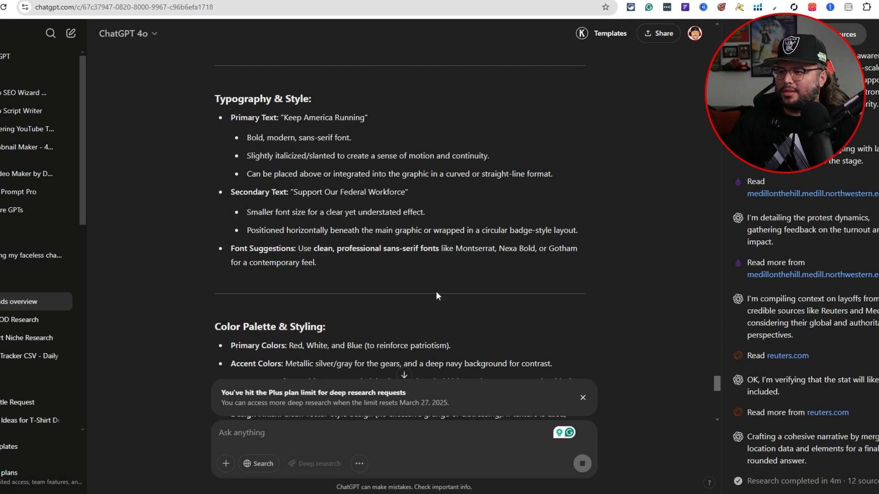
Reread the design prompt from the concept overview and gear icons through the delivery requirements, and check the deep research progress
{"action": "scroll", "coordinate": [433, 284], "scroll_direction": "up", "scroll_amount": 9}
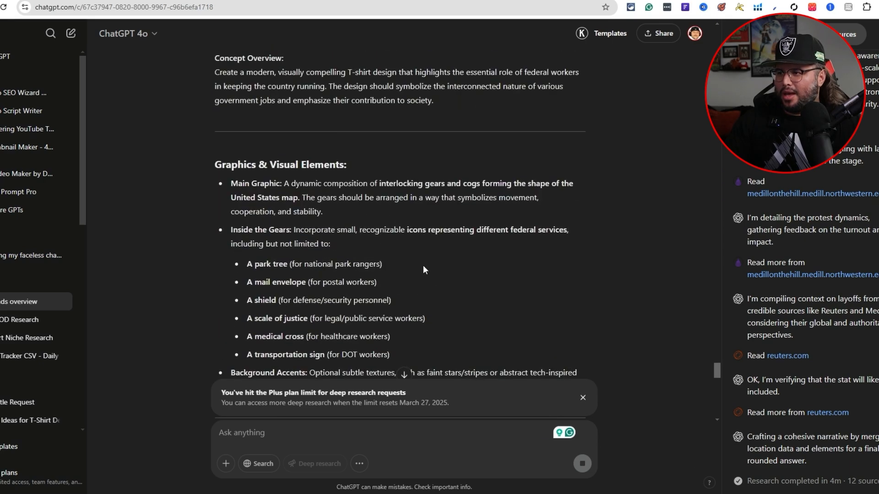
{"action": "scroll", "coordinate": [486, 233], "scroll_direction": "down", "scroll_amount": 1}
{"action": "scroll", "coordinate": [476, 256], "scroll_direction": "up", "scroll_amount": 2}
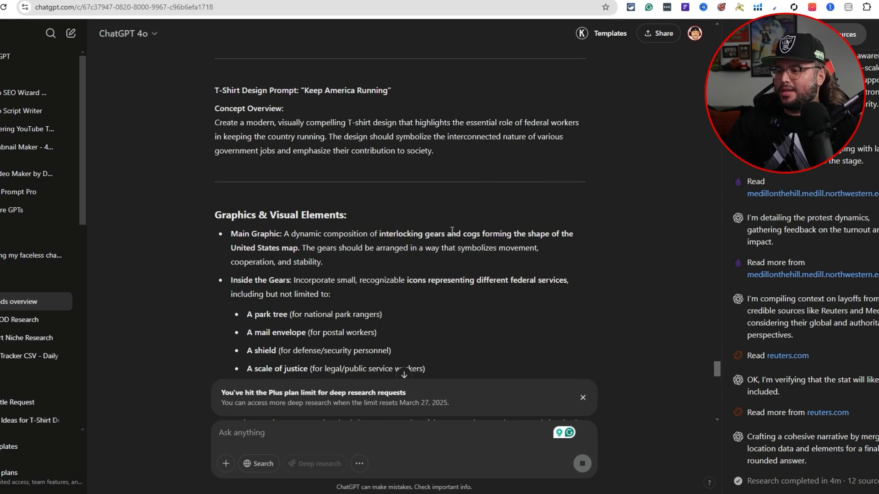
{"action": "scroll", "coordinate": [462, 227], "scroll_direction": "down", "scroll_amount": 2}
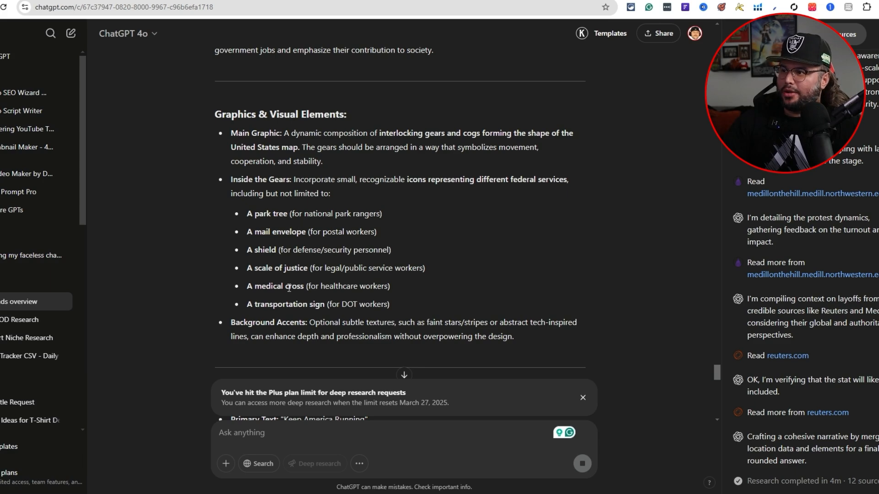
{"action": "scroll", "coordinate": [289, 287], "scroll_direction": "down", "scroll_amount": 15}
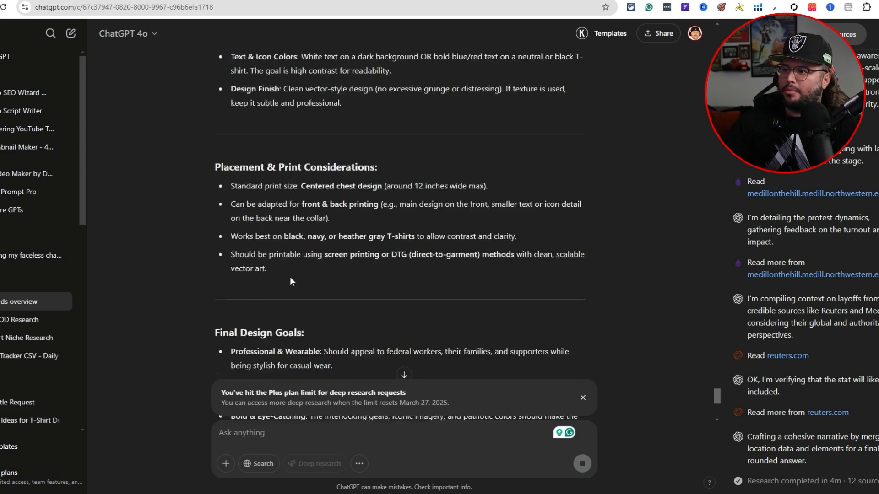
{"action": "scroll", "coordinate": [290, 280], "scroll_direction": "down", "scroll_amount": 8}
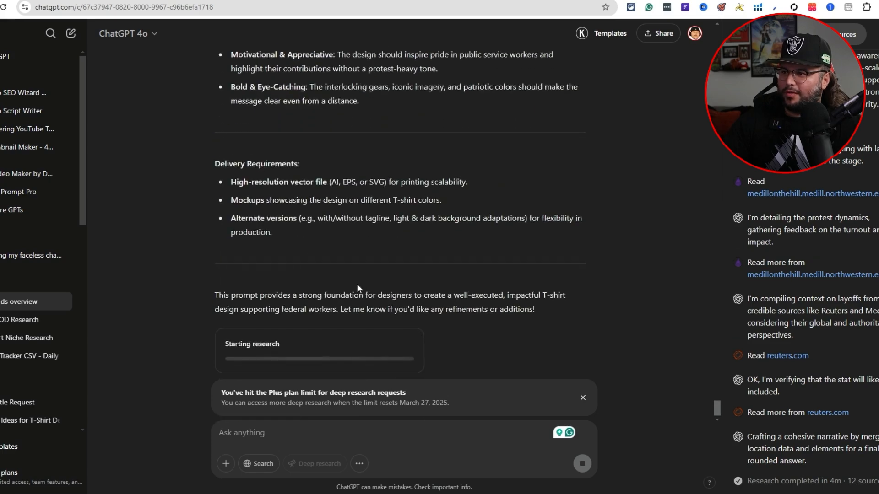
{"action": "scroll", "coordinate": [365, 286], "scroll_direction": "up", "scroll_amount": 5}
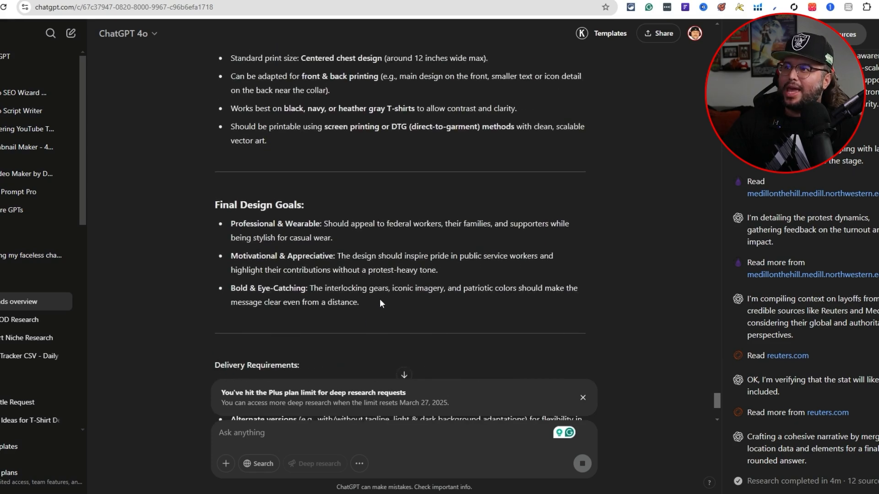
{"action": "scroll", "coordinate": [380, 303], "scroll_direction": "up", "scroll_amount": 4}
{"action": "scroll", "coordinate": [438, 303], "scroll_direction": "up", "scroll_amount": 3}
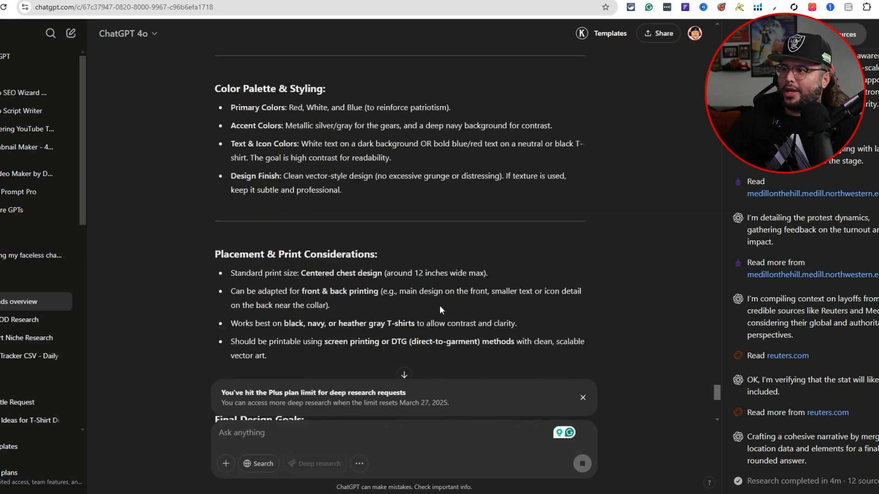
{"action": "scroll", "coordinate": [410, 277], "scroll_direction": "up", "scroll_amount": 1}
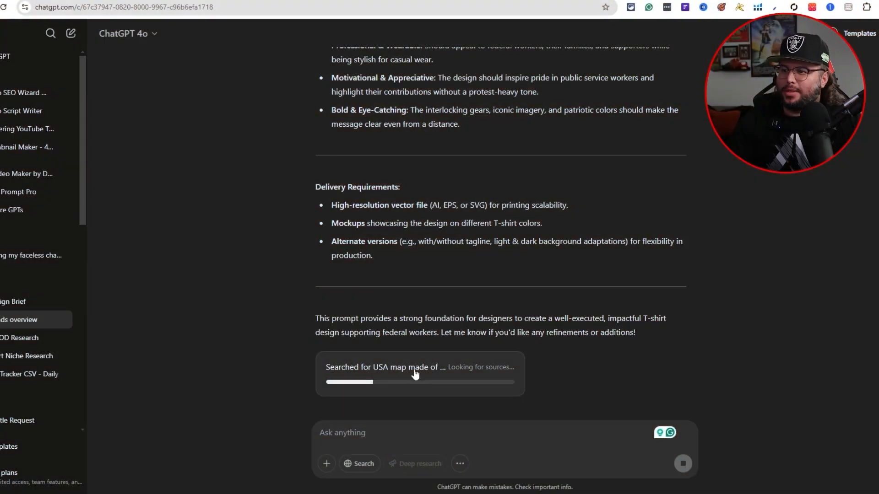
{"action": "scroll", "coordinate": [410, 344], "scroll_direction": "up", "scroll_amount": 8}
{"action": "scroll", "coordinate": [410, 345], "scroll_direction": "up", "scroll_amount": 20}
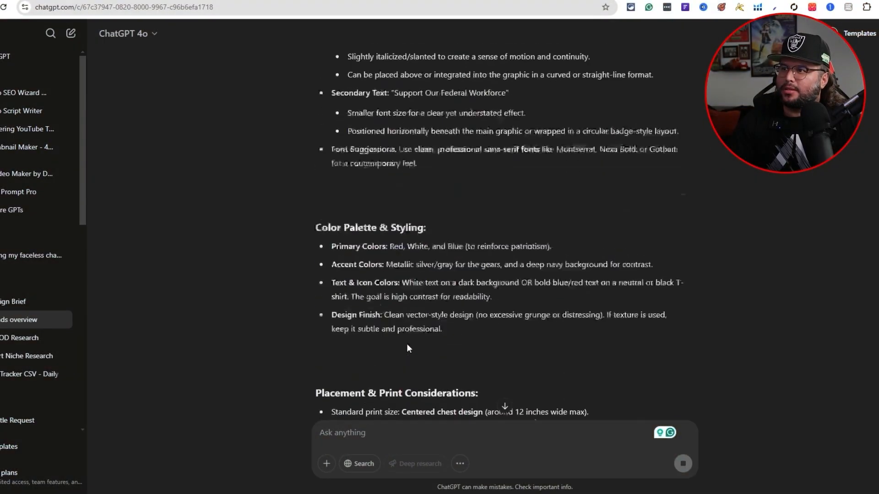
Open the Design Brief conversation and review the request and the refined "Keep America Running" prompt written for Ideogram AI
{"action": "scroll", "coordinate": [388, 349], "scroll_direction": "down", "scroll_amount": 20}
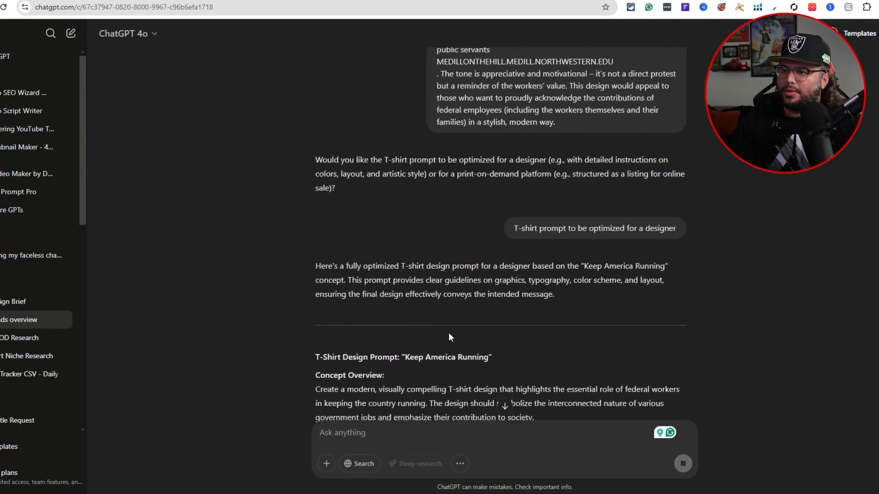
{"action": "scroll", "coordinate": [433, 344], "scroll_direction": "down", "scroll_amount": 1}
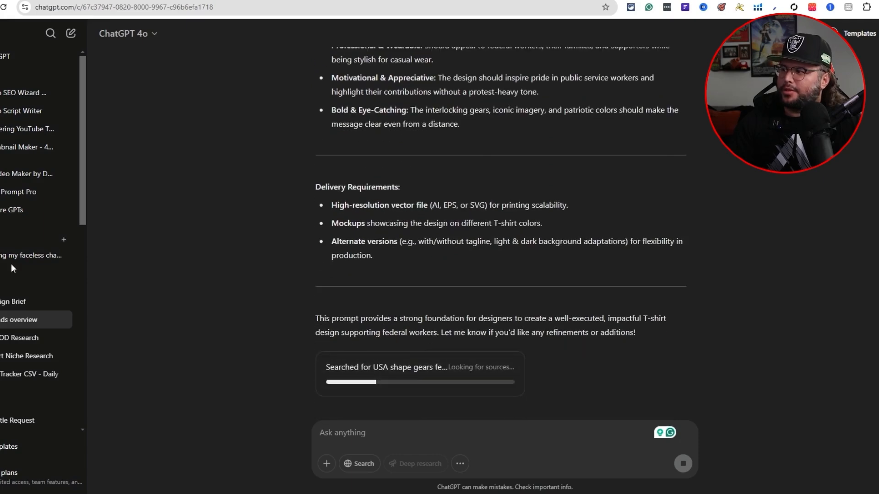
{"action": "left_click", "coordinate": [28, 301]}
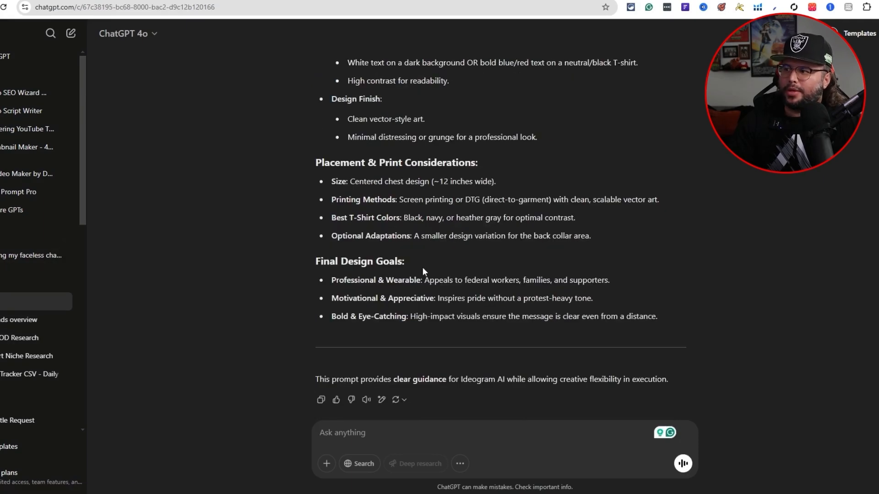
{"action": "scroll", "coordinate": [776, 375], "scroll_direction": "up", "scroll_amount": 20}
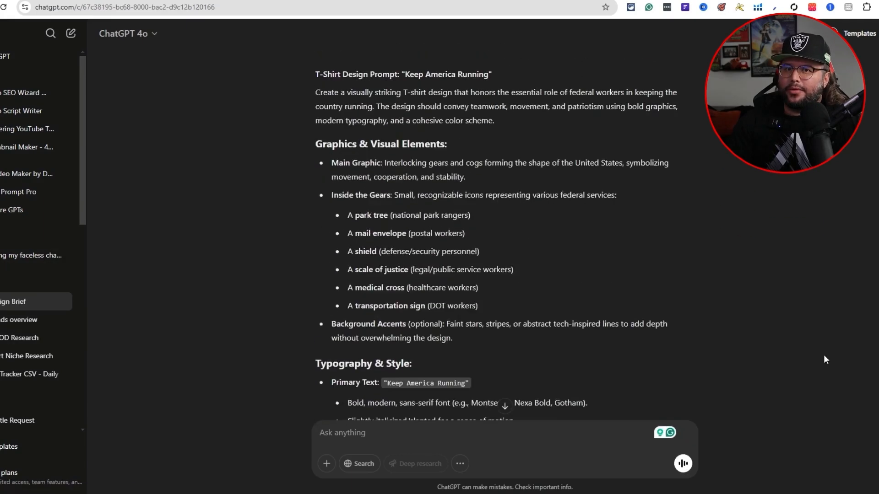
{"action": "scroll", "coordinate": [782, 325], "scroll_direction": "up", "scroll_amount": 3}
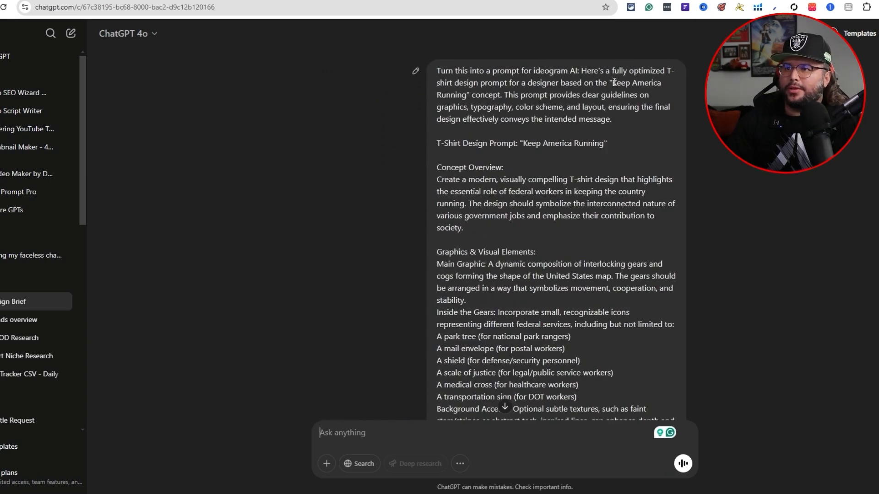
{"action": "scroll", "coordinate": [614, 93], "scroll_direction": "down", "scroll_amount": 15}
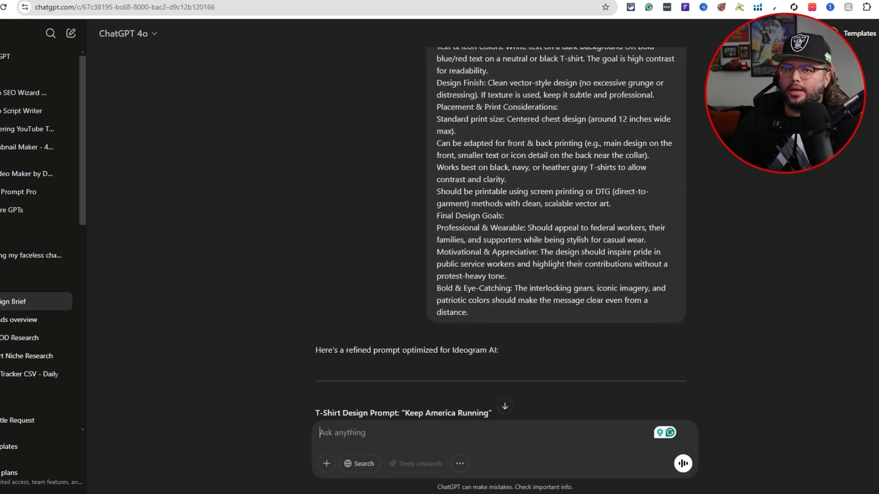
{"action": "scroll", "coordinate": [614, 93], "scroll_direction": "down", "scroll_amount": 5}
{"action": "scroll", "coordinate": [500, 243], "scroll_direction": "down", "scroll_amount": 5}
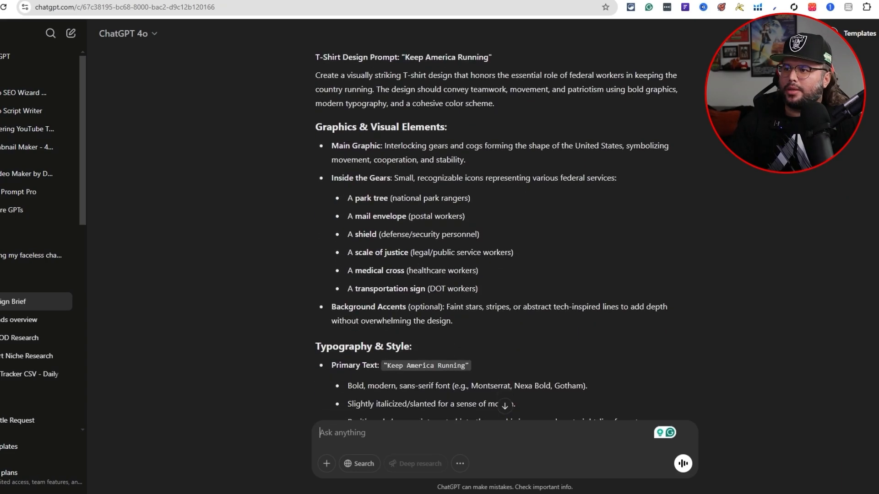
{"action": "scroll", "coordinate": [399, 141], "scroll_direction": "down", "scroll_amount": 1}
Send the follow-up message "This prompt will be for a national park ranger:" in the Design Brief conversation
{"action": "triple_click", "coordinate": [412, 123]}
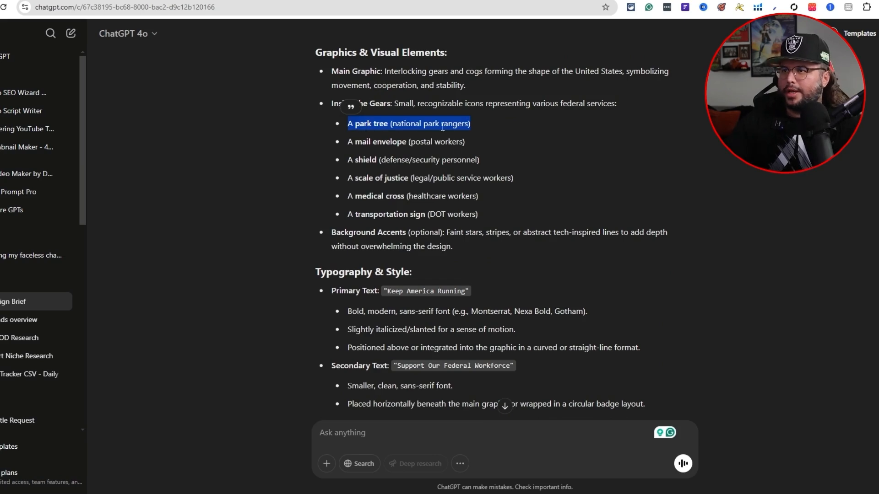
{"action": "scroll", "coordinate": [455, 208], "scroll_direction": "down", "scroll_amount": 3}
{"action": "scroll", "coordinate": [455, 208], "scroll_direction": "down", "scroll_amount": 10}
{"action": "left_click", "coordinate": [386, 430]}
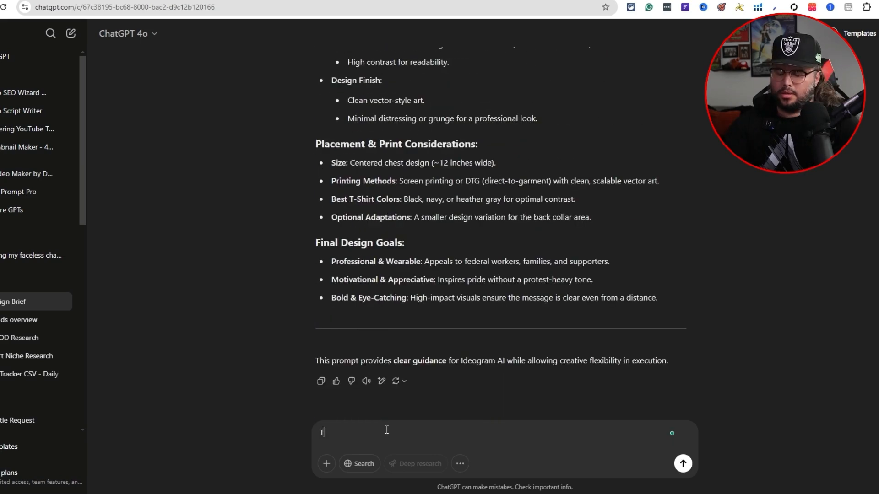
{"action": "type", "text": "This prompt"}
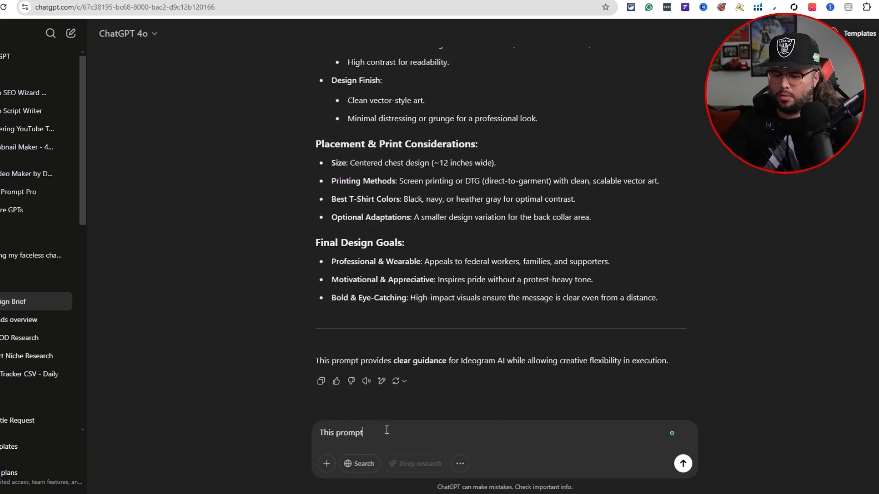
{"action": "type", "text": " will be for a park ran"}
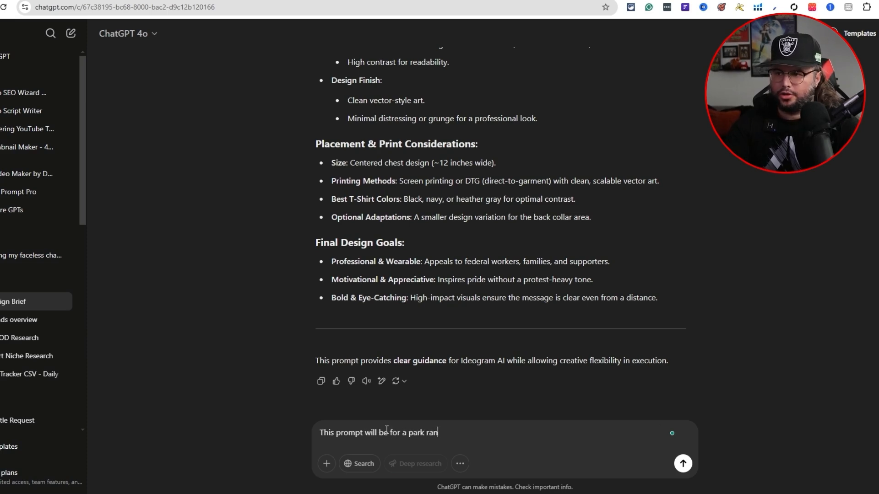
{"action": "type", "text": "ger"}
{"action": "type", "text": ": A park tree (national park rangers)"}
{"action": "left_click_drag", "start_coordinate": [577, 437], "coordinate": [454, 435]}
{"action": "key", "text": "BackSpace"}
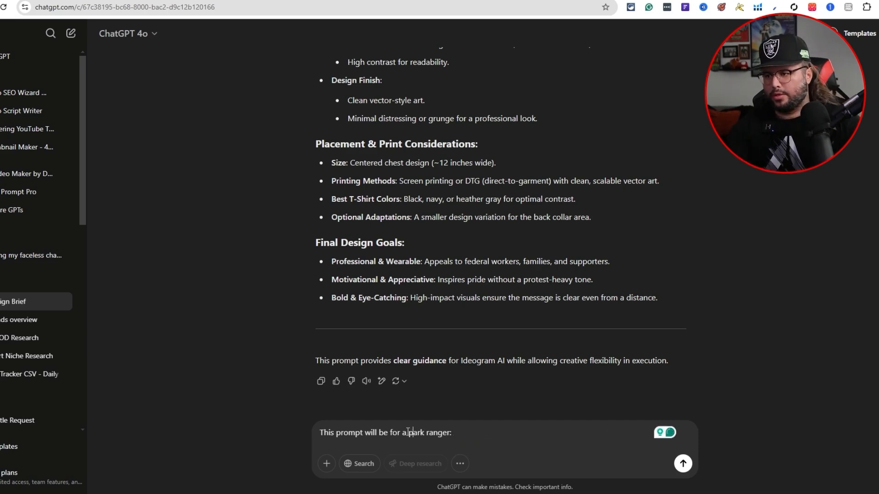
{"action": "type", "text": "national"}
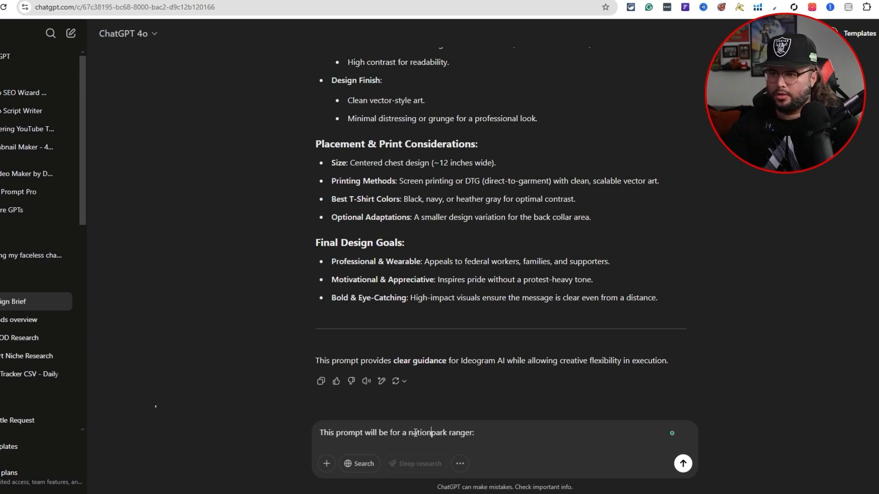
{"action": "key", "text": "Return"}
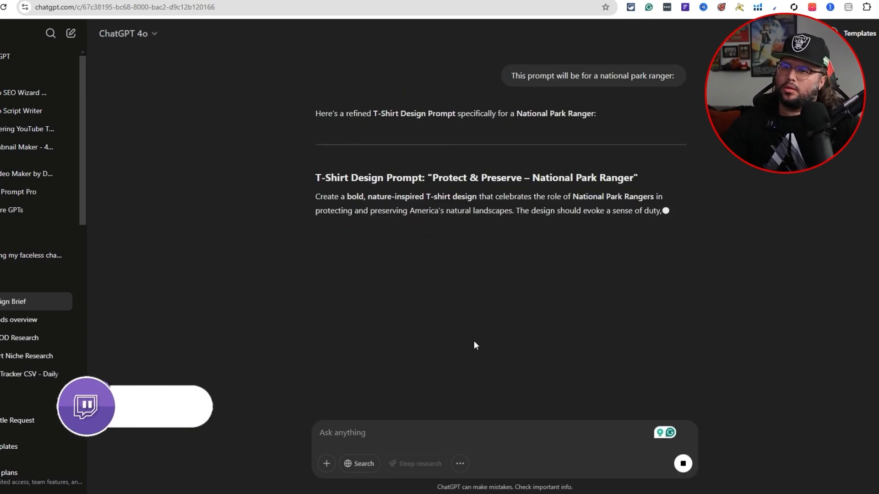
Replace the Ideogram prompt with the refined "Keep America Running" prompt text from its title through the park tree line
{"action": "scroll", "coordinate": [442, 339], "scroll_direction": "up", "scroll_amount": 3}
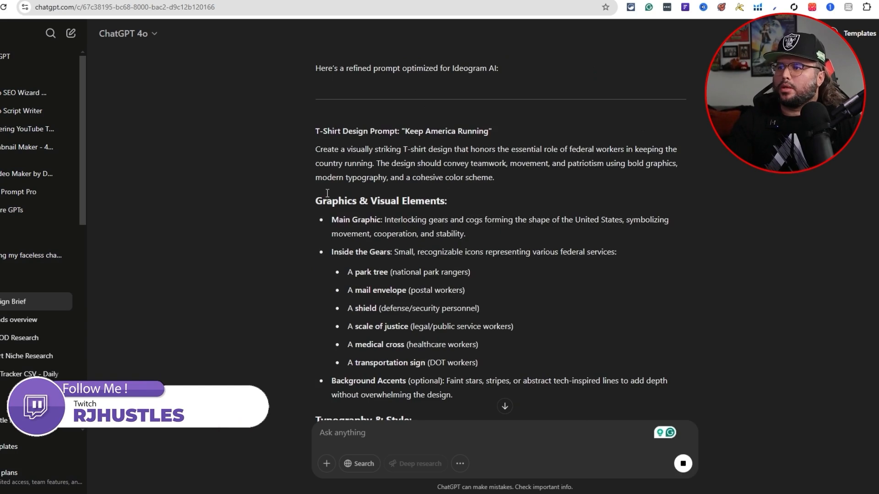
{"action": "left_click_drag", "start_coordinate": [313, 134], "coordinate": [470, 273]}
{"action": "left_click_drag", "start_coordinate": [274, 151], "coordinate": [285, 130]}
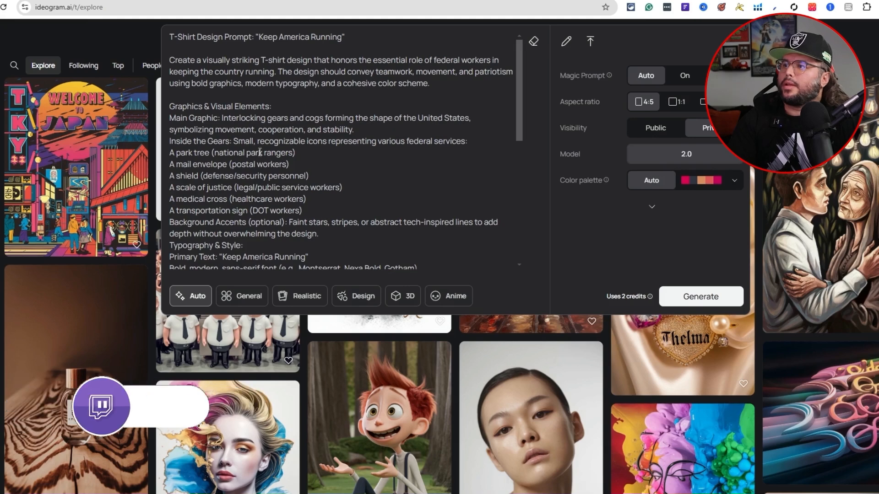
{"action": "right_click", "coordinate": [329, 135]}
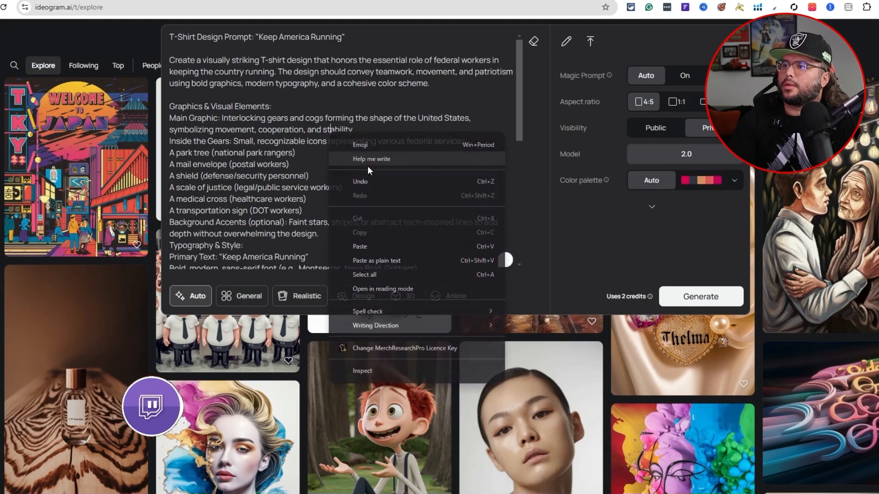
{"action": "left_click", "coordinate": [372, 274]}
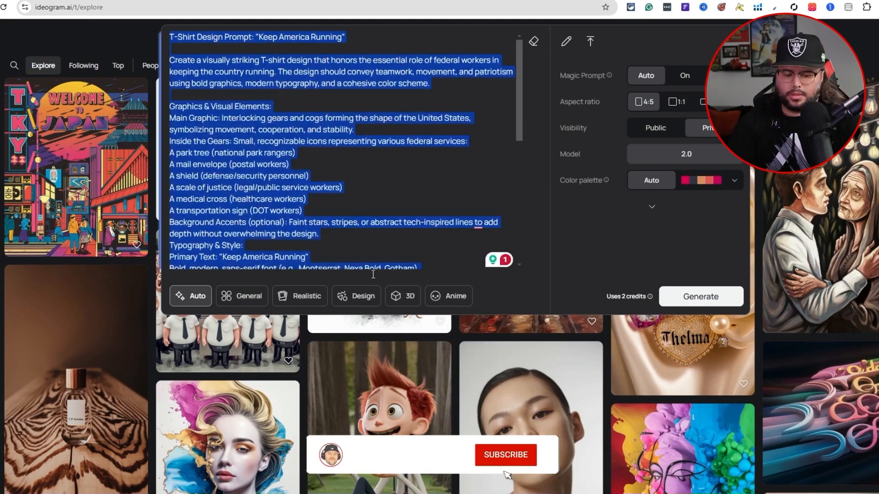
{"action": "key", "text": "BackSpace"}
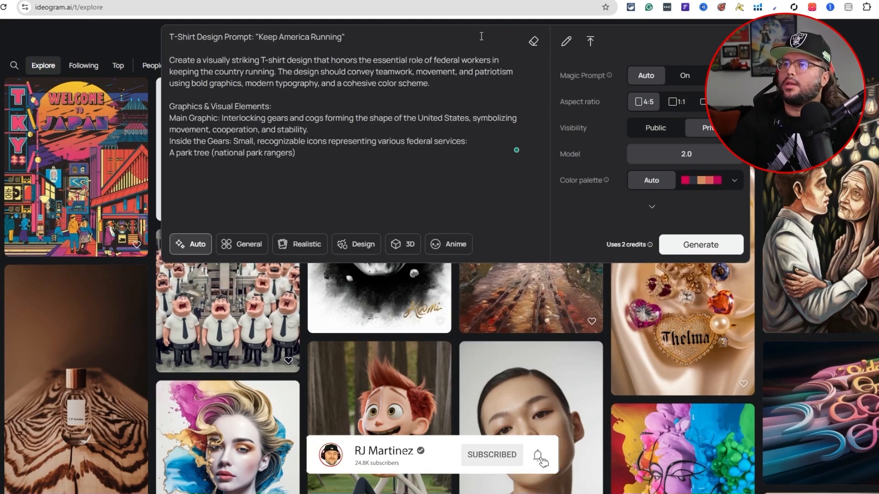
Copy the Typography & Style section from the ChatGPT prompt and append it to the Ideogram prompt
{"action": "key", "text": "ctrl+shift+Tab"}
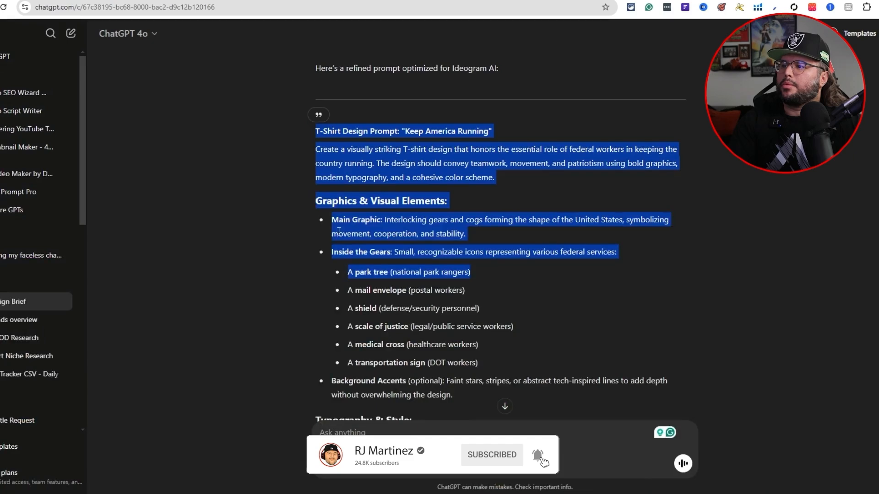
{"action": "scroll", "coordinate": [339, 232], "scroll_direction": "down", "scroll_amount": 5}
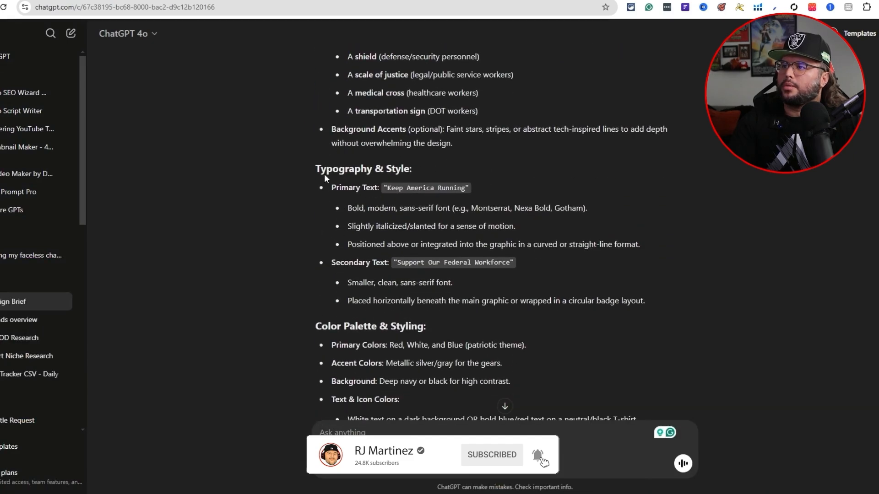
{"action": "left_click_drag", "start_coordinate": [320, 170], "coordinate": [646, 290]}
{"action": "key", "text": "ctrl+c"}
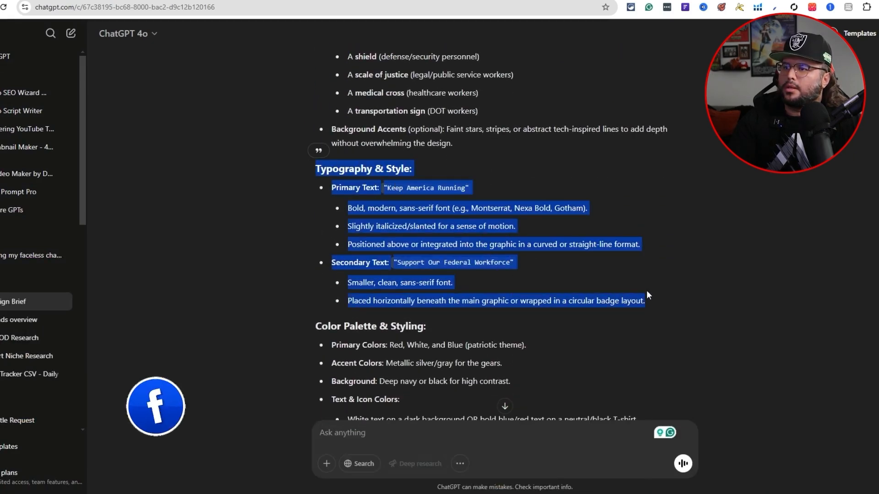
{"action": "key", "text": "ctrl+Tab"}
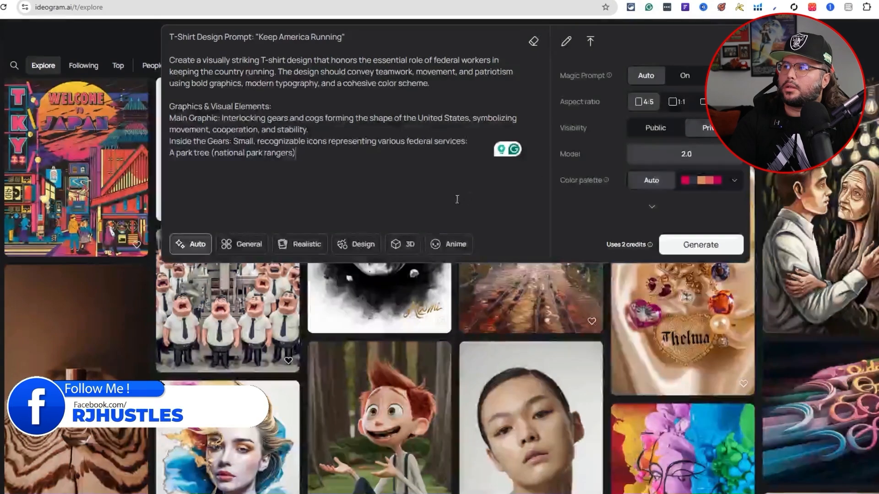
{"action": "key", "text": "ctrl+v"}
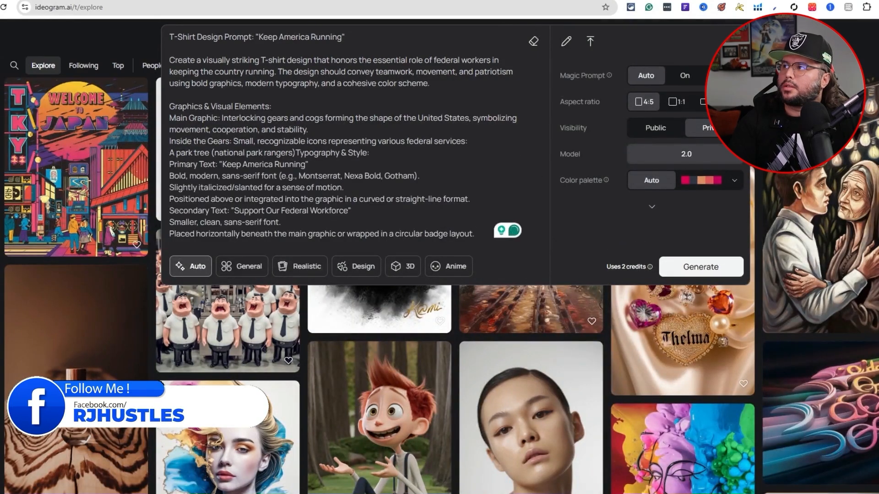
Append the ChatGPT prompt's Color Palette & Styling and Placement & Print Considerations sections to the Ideogram prompt
{"action": "key", "text": "ctrl+Tab"}
{"action": "key", "text": "ctrl+Tab"}
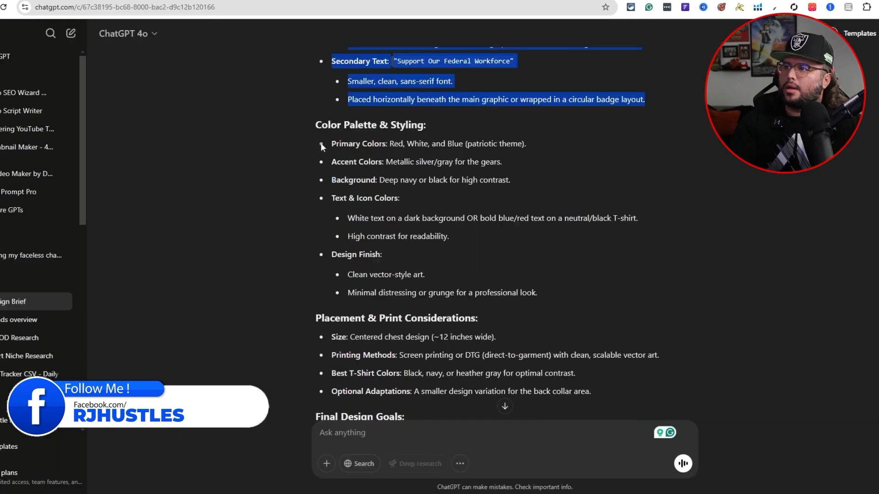
{"action": "left_click_drag", "start_coordinate": [316, 125], "coordinate": [602, 103]}
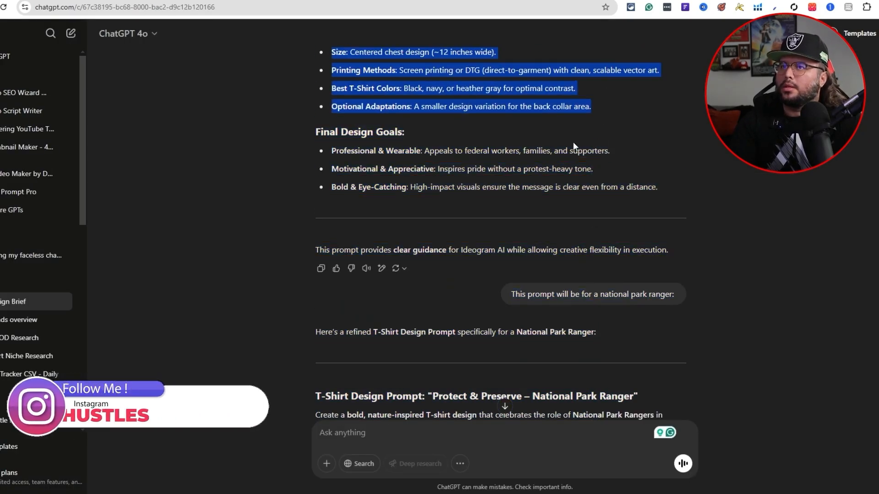
{"action": "key", "text": "ctrl+shift+Tab"}
{"action": "key", "text": "ctrl+shift+Tab"}
{"action": "type", "text": "Color Palette & Styling: Primary Colors: Red, White, and Blue (patriotic theme). Accent Colors: Metallic silver/gray for the gears. Background: Deep navy or black for high contrast. Text & Icon Colors: White text on a dark background OR bold blue/red text on a neutral/black T-shirt. High contrast for readability. Design Finish: Clean vector-style art. Minimal distressing or grunge for a professional look. Placement & Print Considerations: Size: Centered chest design (~12 inches wide). Printing Methods: Screen printing or DTG (direct-to-garment) with clean, scalable vector art. Best T-Shirt Colors: Black, navy, or heather gray for optimal contrast. Optional Adaptations: A smaller design variation for the back collar area."}
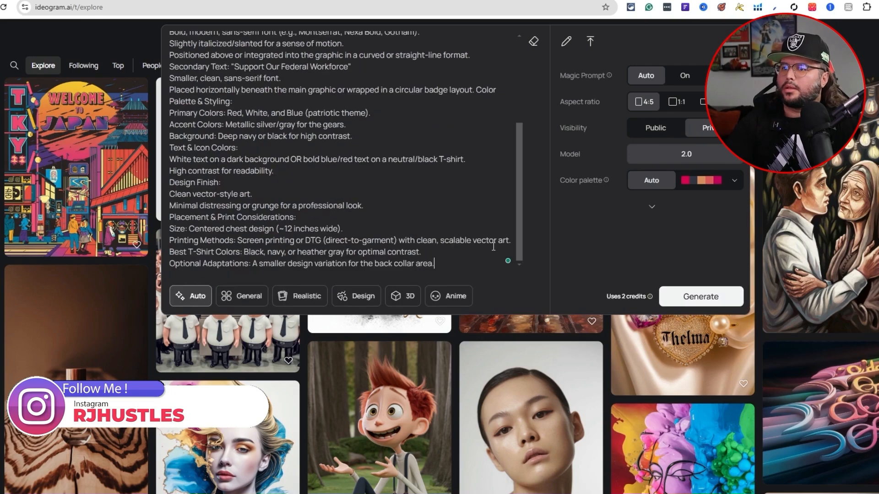
Generate the "Keep America Running" designs in Ideogram and open the completed generation among the private images
{"action": "left_click", "coordinate": [701, 297]}
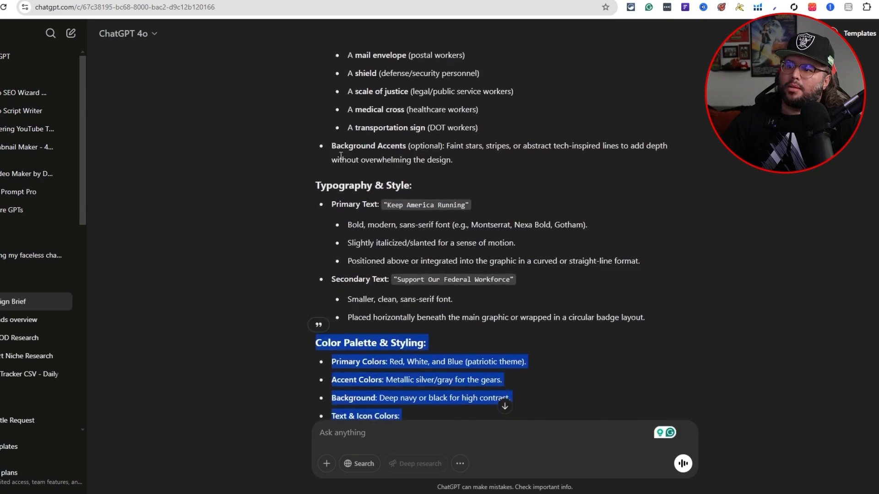
{"action": "scroll", "coordinate": [341, 156], "scroll_direction": "up", "scroll_amount": 6}
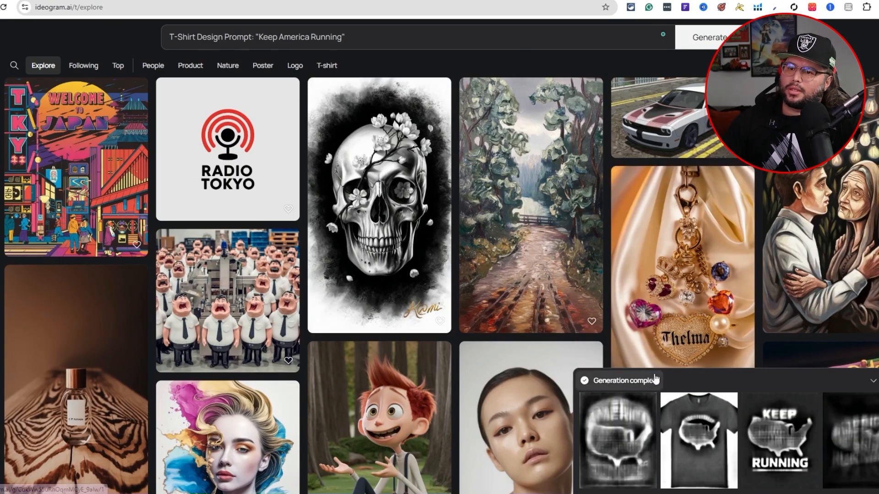
{"action": "left_click", "coordinate": [615, 377]}
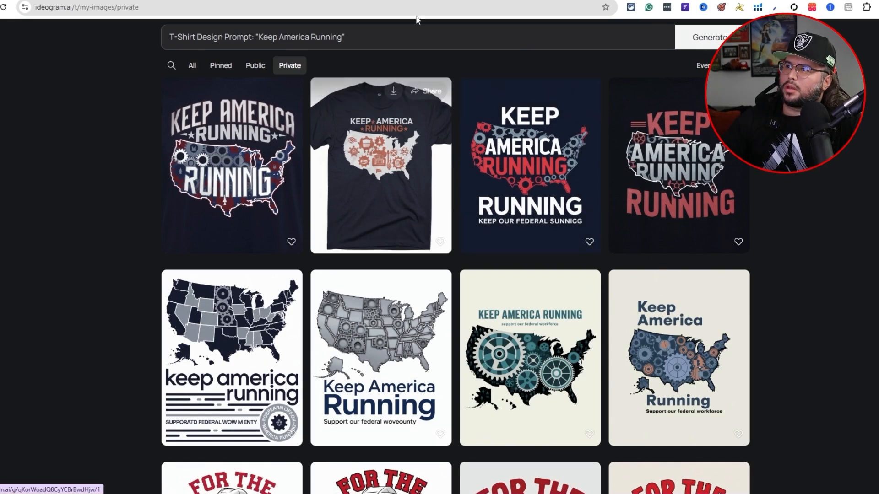
Return to ChatGPT and paste the full refined "Keep America Running" prompt into a new message
{"action": "key", "text": "ctrl+shift+Tab"}
{"action": "scroll", "coordinate": [372, 226], "scroll_direction": "up", "scroll_amount": 4}
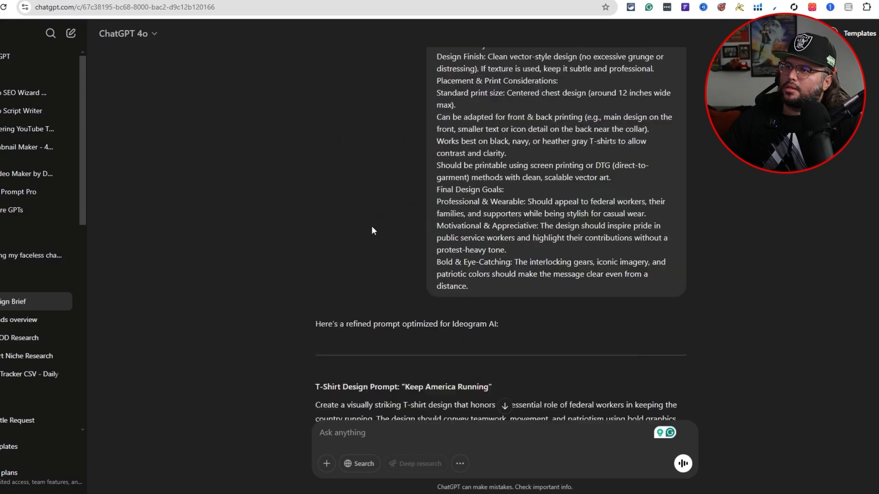
{"action": "scroll", "coordinate": [379, 226], "scroll_direction": "down", "scroll_amount": 8}
{"action": "scroll", "coordinate": [370, 208], "scroll_direction": "down", "scroll_amount": 8}
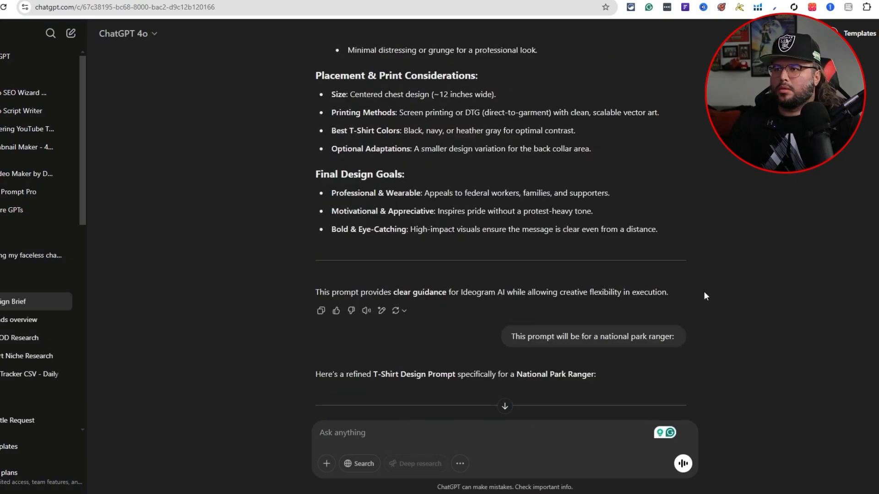
{"action": "left_click_drag", "start_coordinate": [705, 294], "coordinate": [314, 157]}
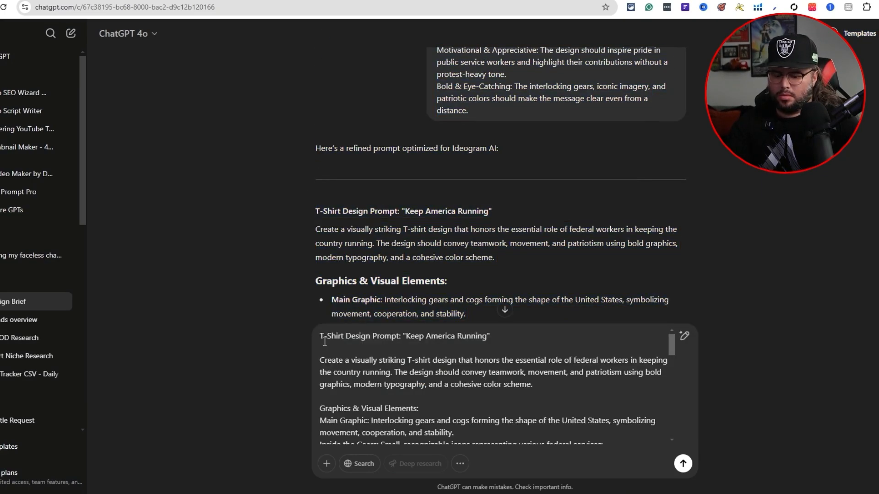
Prefix the pasted "Keep America Running" prompt with "Make this prompt more simple -" and send it to ChatGPT
{"action": "type", "text": "Mkae tT-Shirt Design Prompt: \"Keep America Running"}
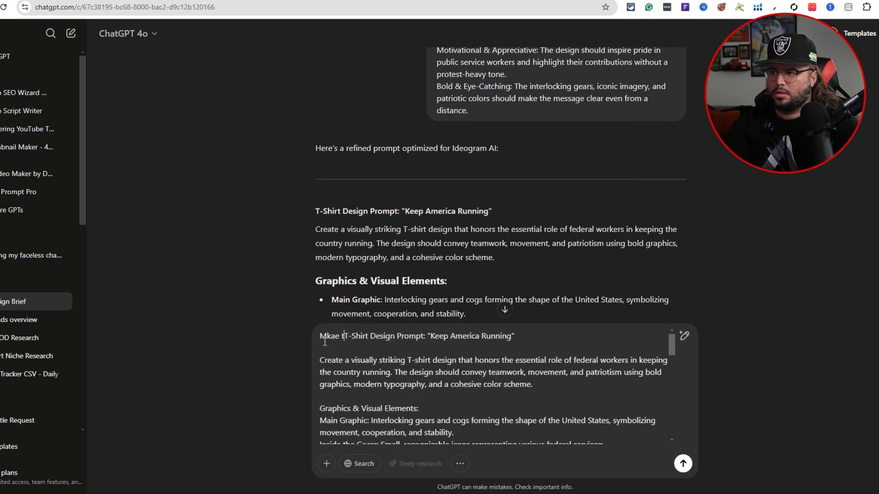
{"action": "key", "text": "BackSpace"}
{"action": "key", "text": "BackSpace"}
{"action": "key", "text": "BackSpace"}
{"action": "key", "text": "BackSpace"}
{"action": "key", "text": "BackSpace"}
{"action": "key", "text": "BackSpace"}
{"action": "type", "text": "Make"}
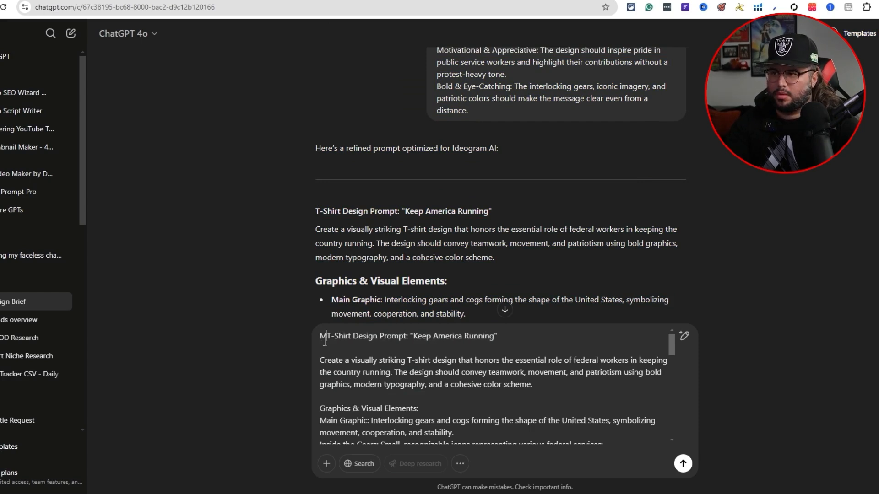
{"action": "type", "text": " this "}
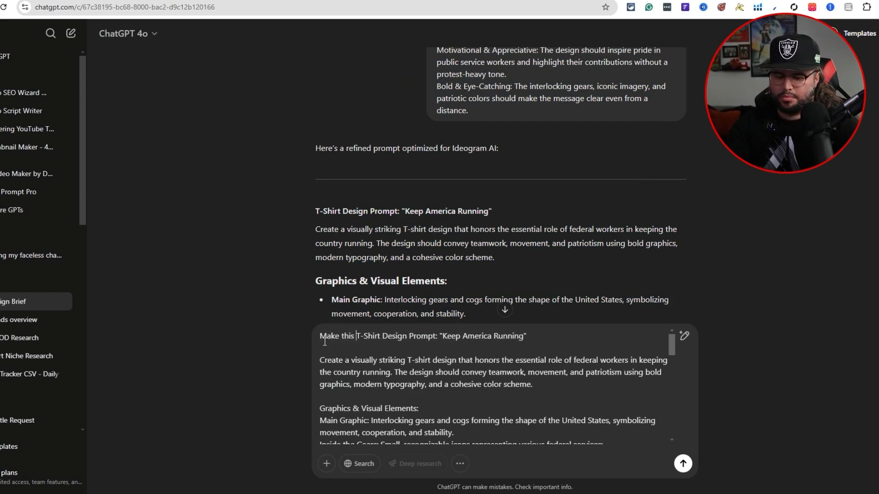
{"action": "type", "text": "prompt mo"}
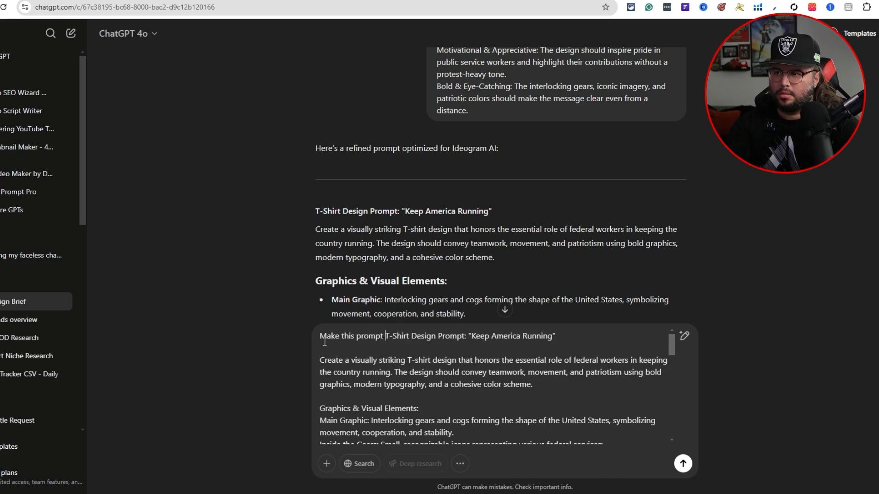
{"action": "type", "text": "re simple -"}
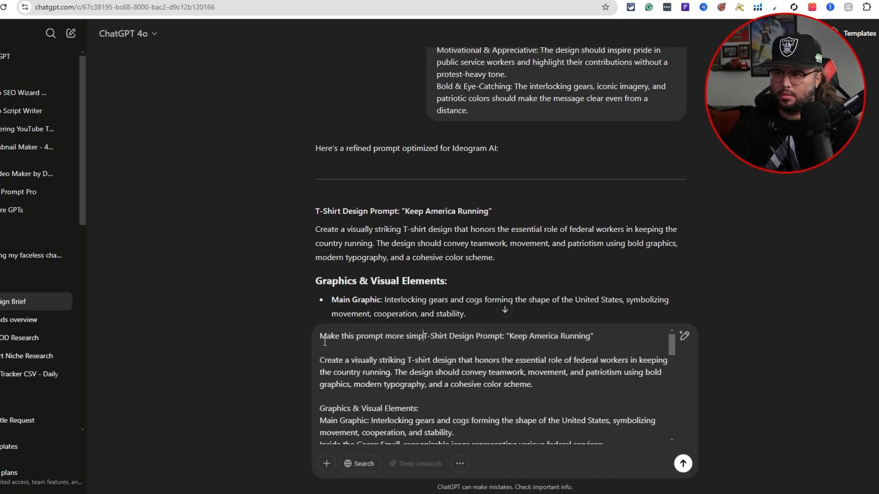
{"action": "key", "text": "Return"}
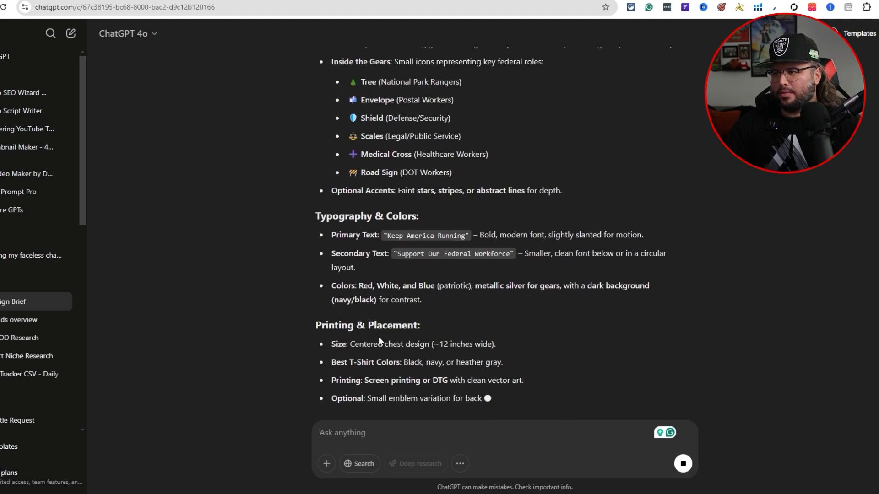
Replace the Ideogram prompt with ChatGPT's simplified prompt from the title through the Tree item, and remove the tree emoji
{"action": "scroll", "coordinate": [401, 359], "scroll_direction": "up", "scroll_amount": 4}
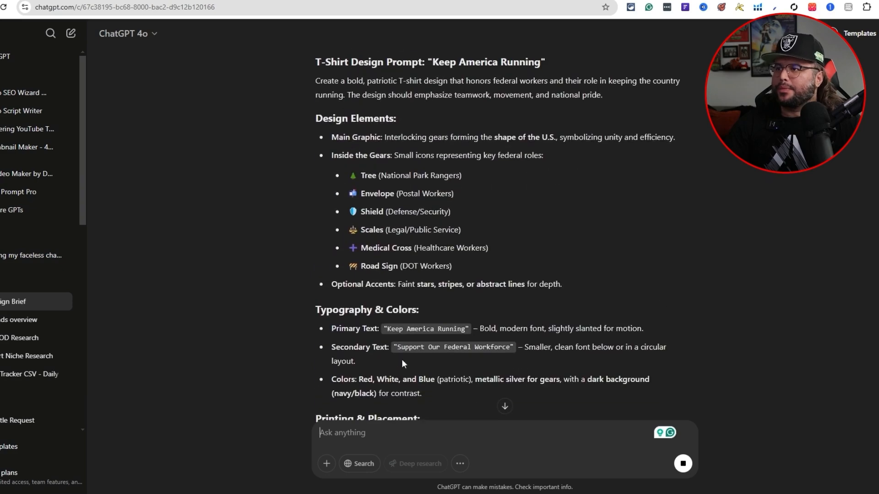
{"action": "scroll", "coordinate": [424, 330], "scroll_direction": "down", "scroll_amount": 1}
{"action": "scroll", "coordinate": [422, 329], "scroll_direction": "up", "scroll_amount": 2}
{"action": "left_click_drag", "start_coordinate": [315, 113], "coordinate": [292, 102]}
{"action": "key", "text": "ctrl+c"}
{"action": "left_click", "coordinate": [508, 211]}
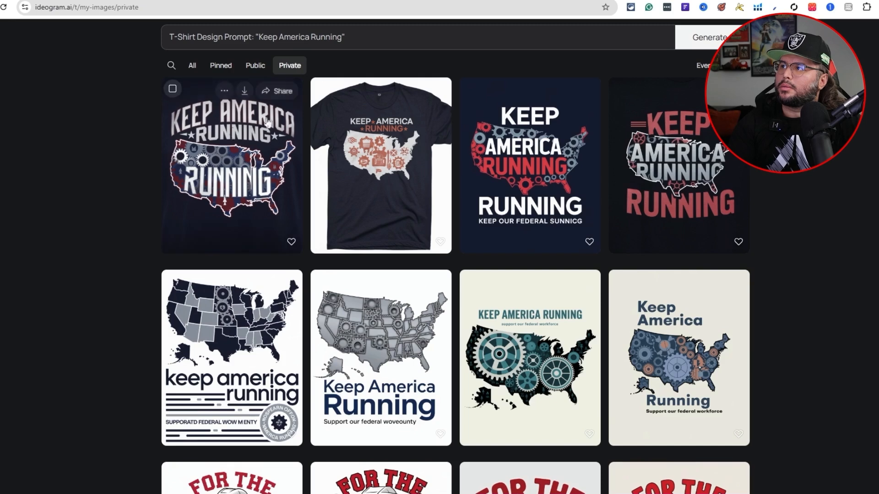
{"action": "left_click", "coordinate": [293, 39]}
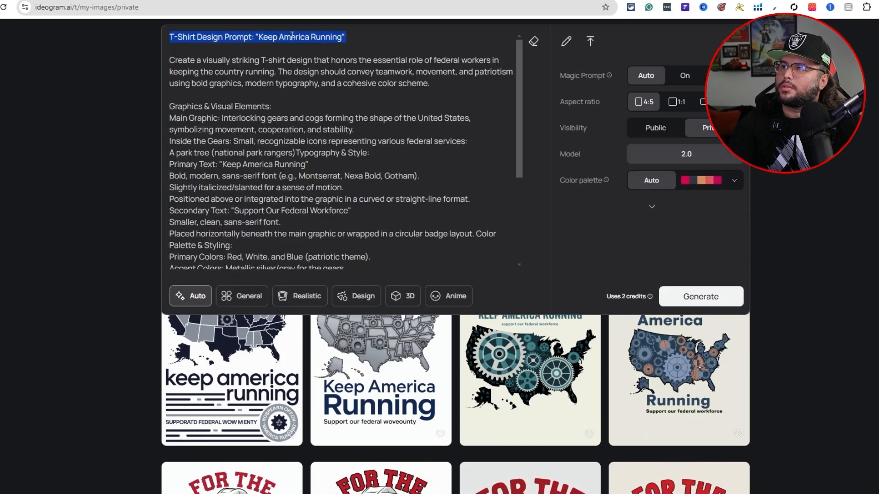
{"action": "right_click", "coordinate": [367, 63]}
{"action": "left_click", "coordinate": [534, 41]}
{"action": "key", "text": "ctrl+v"}
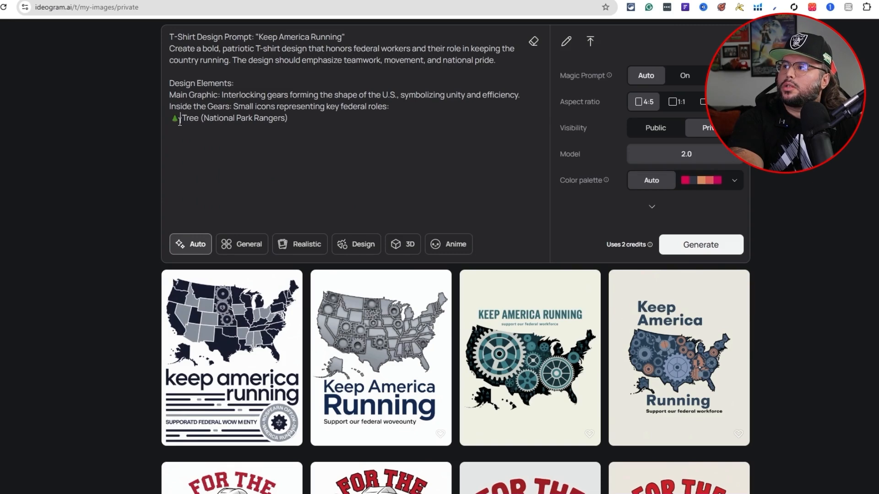
{"action": "key", "text": "BackSpace"}
Append the simplified prompt's Typography & Colors section from ChatGPT to the Ideogram prompt and generate the designs
{"action": "key", "text": "ctrl+Tab"}
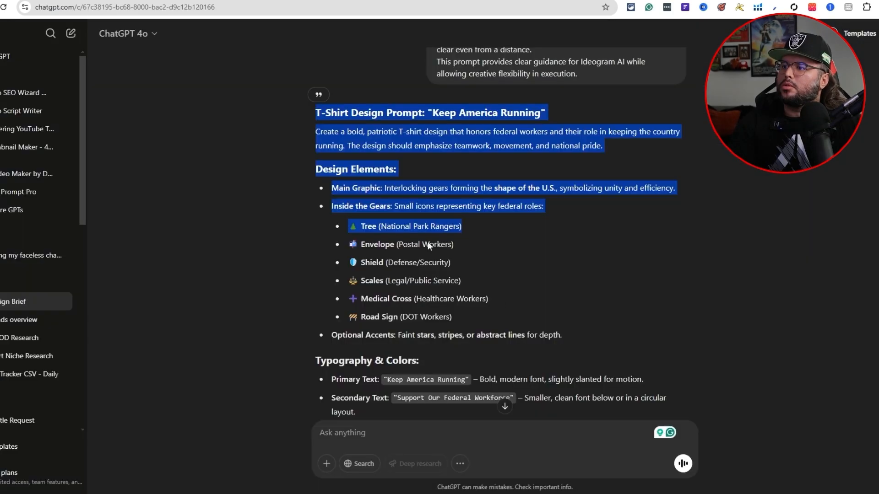
{"action": "scroll", "coordinate": [429, 246], "scroll_direction": "down", "scroll_amount": 3}
{"action": "left_click_drag", "start_coordinate": [323, 210], "coordinate": [303, 211]}
{"action": "key", "text": "ctrl+c"}
{"action": "key", "text": "ctrl+Tab"}
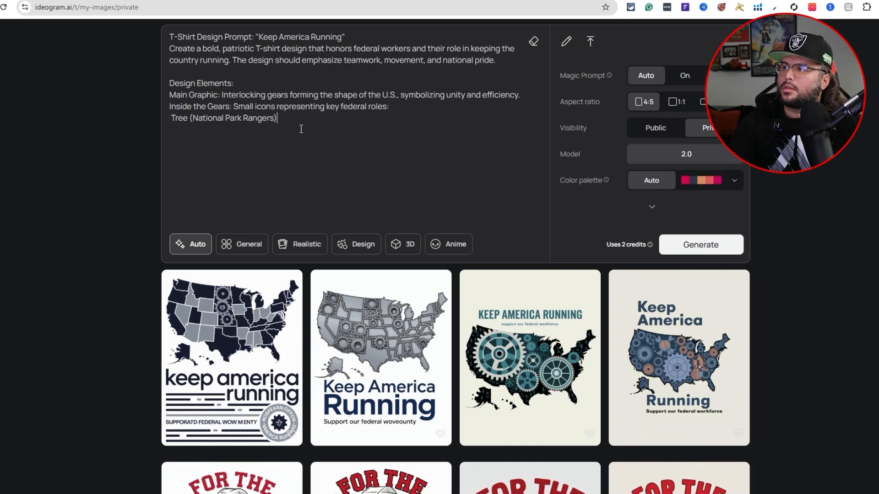
{"action": "key", "text": "ctrl+v"}
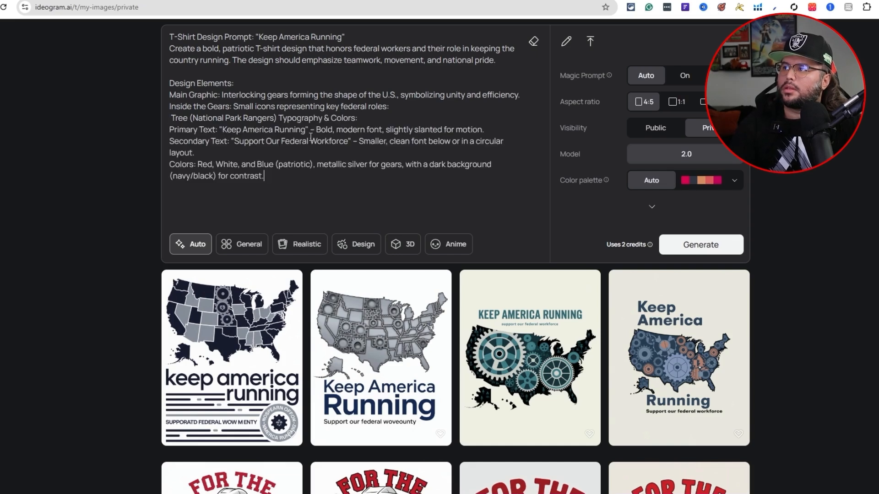
{"action": "left_click", "coordinate": [699, 245]}
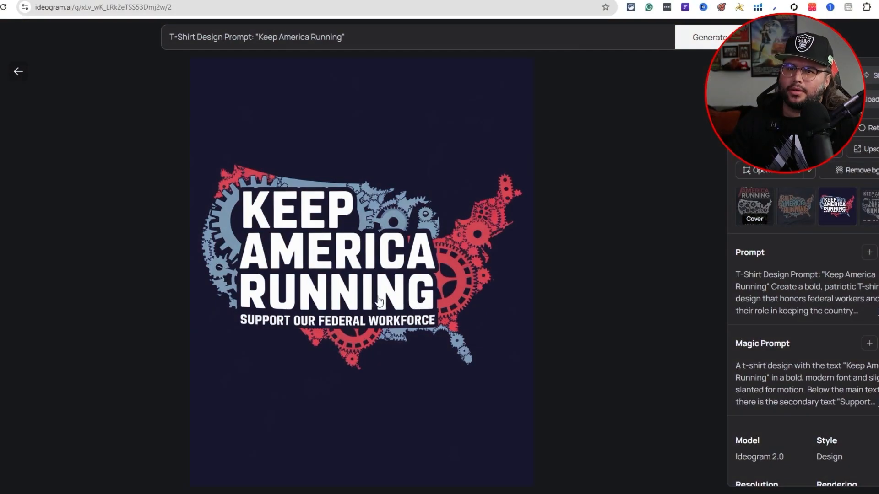
Turn Magic Prompt off and generate the same "Keep America Running" prompt again
{"action": "left_click", "coordinate": [313, 42]}
{"action": "left_click", "coordinate": [723, 76]}
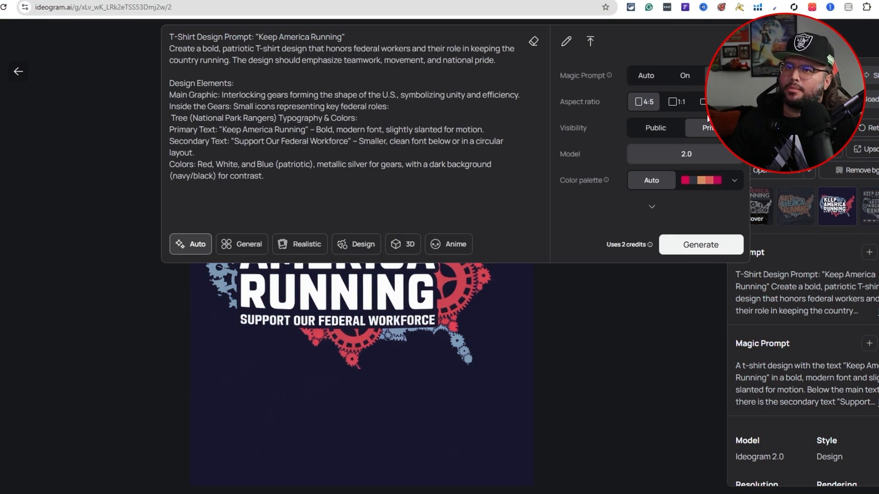
{"action": "left_click", "coordinate": [701, 245]}
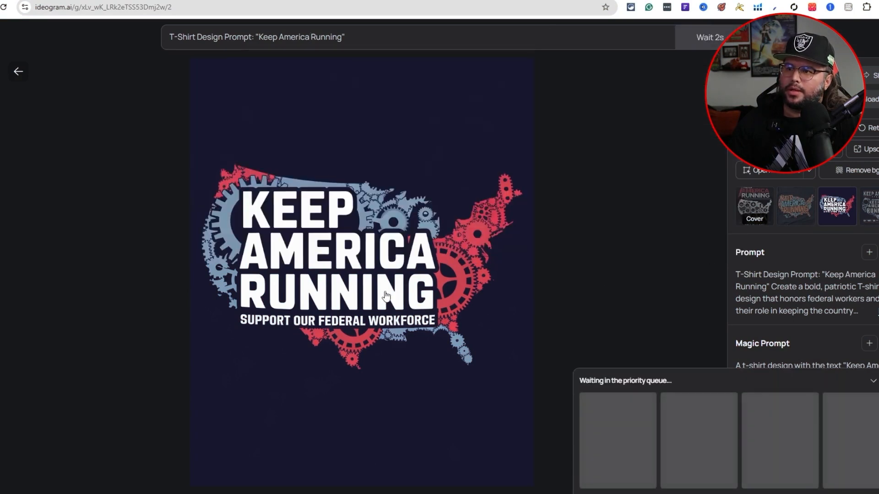
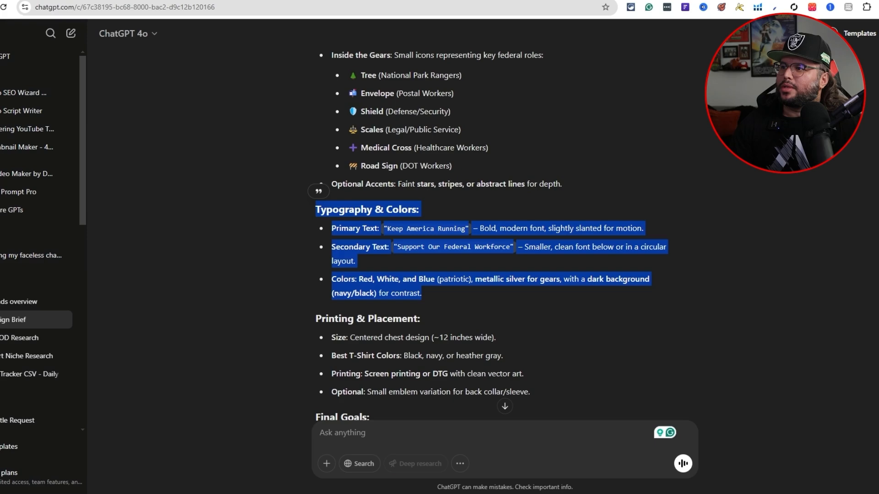
Open the newest generation from the private images in Ideogram and look through its design variations
{"action": "scroll", "coordinate": [415, 203], "scroll_direction": "up", "scroll_amount": 3}
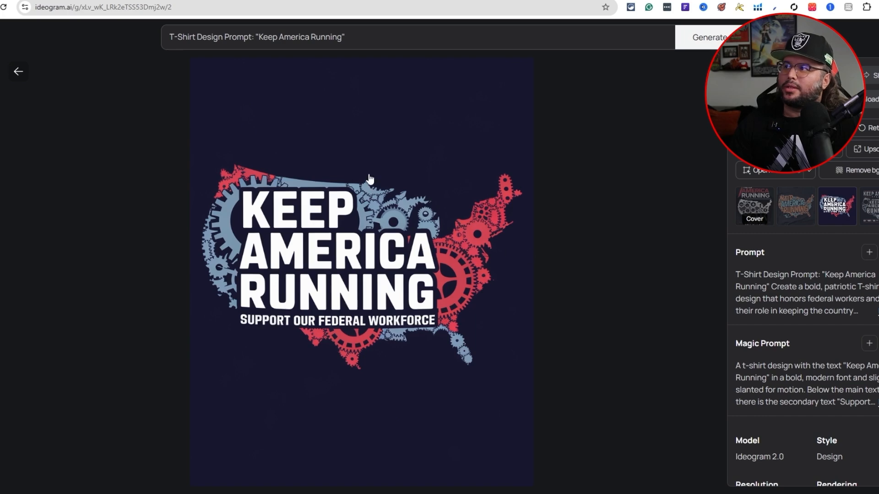
{"action": "left_click", "coordinate": [17, 72]}
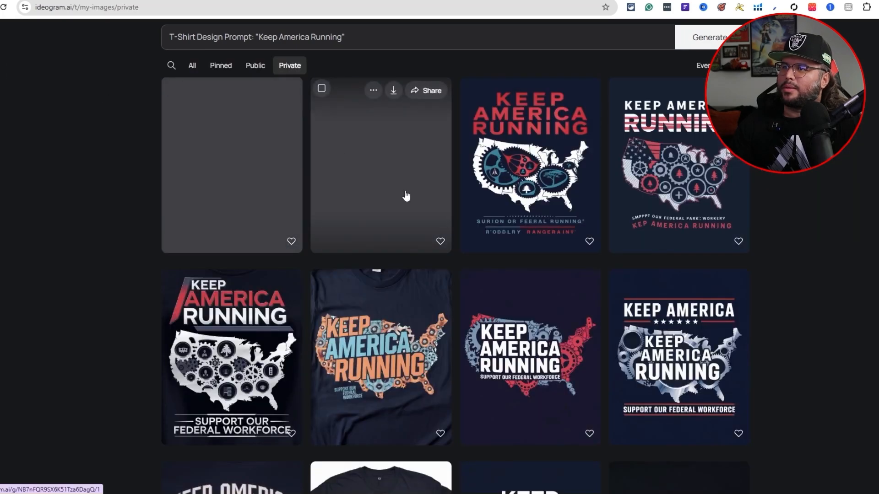
{"action": "left_click", "coordinate": [293, 151]}
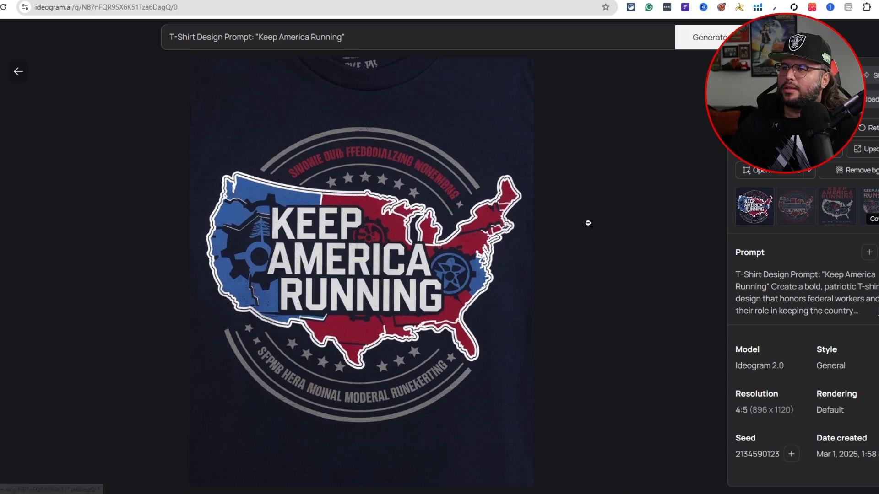
{"action": "left_click", "coordinate": [799, 212]}
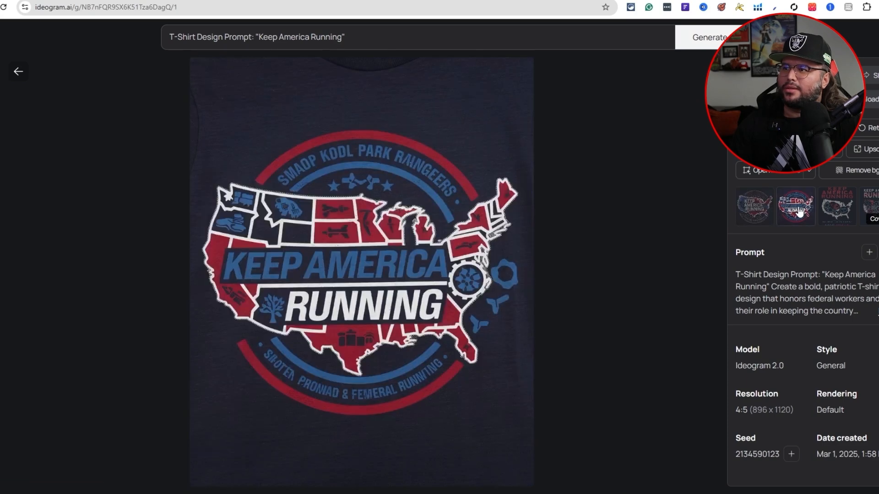
{"action": "left_click", "coordinate": [835, 212]}
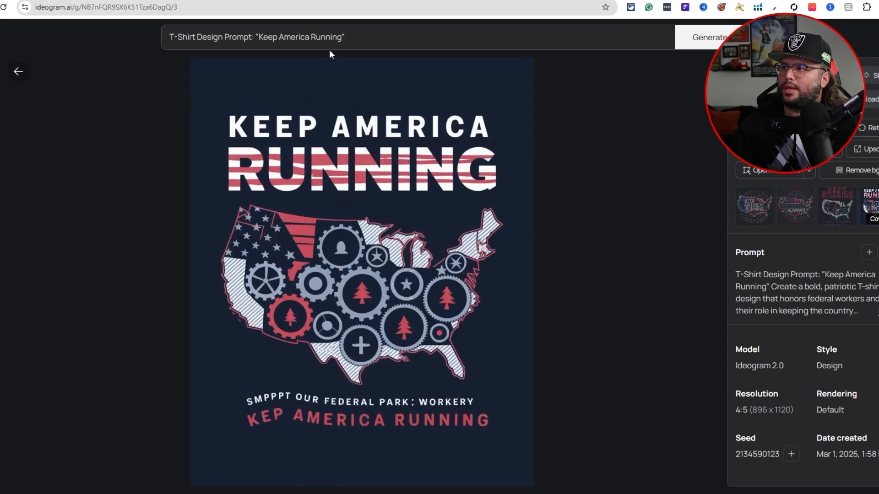
Delete "T-Shirt" from the prompt's title and from its first sentence, and generate the designs again
{"action": "left_click", "coordinate": [332, 47]}
{"action": "left_click", "coordinate": [196, 37], "text": "shift"}
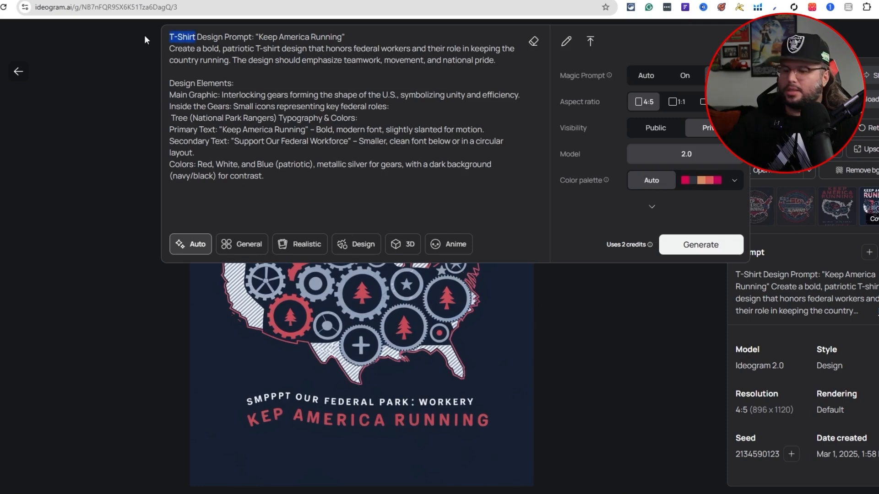
{"action": "key", "text": "BackSpace"}
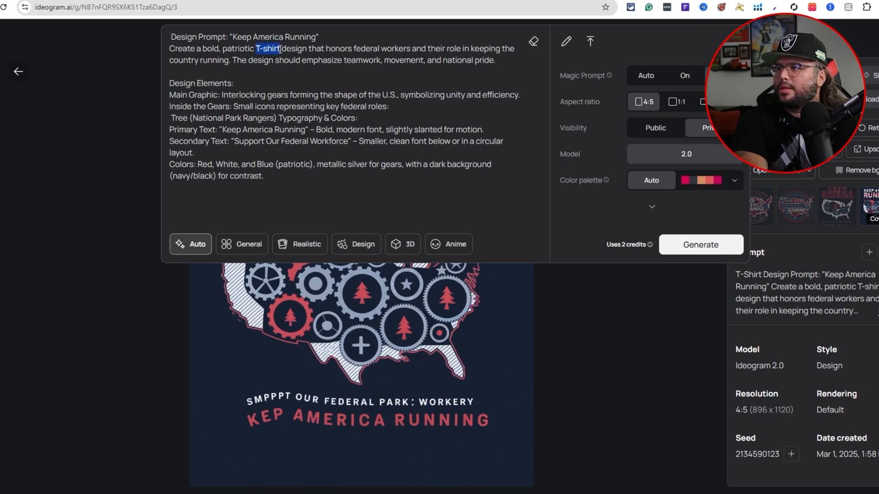
{"action": "key", "text": "BackSpace"}
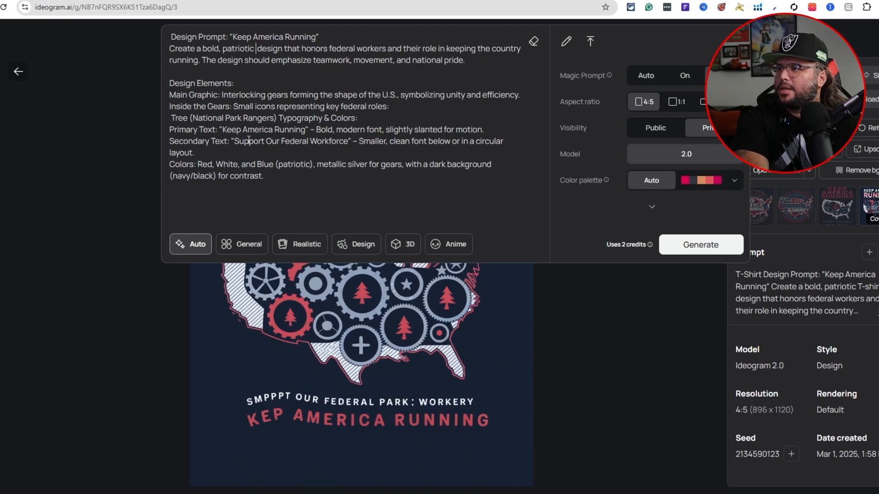
{"action": "key", "text": "BackSpace"}
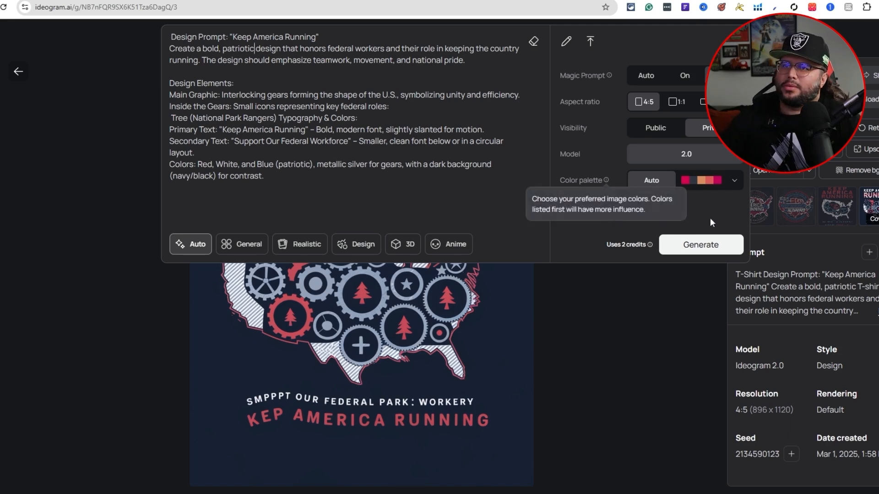
{"action": "left_click", "coordinate": [701, 245]}
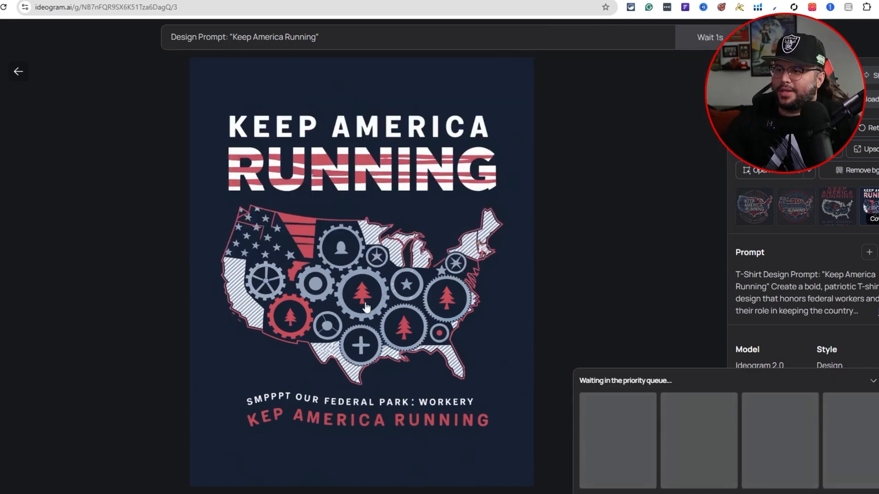
Review the open generation's other variations and compare the newest designs with the earlier ones in the private images
{"action": "left_click", "coordinate": [840, 212]}
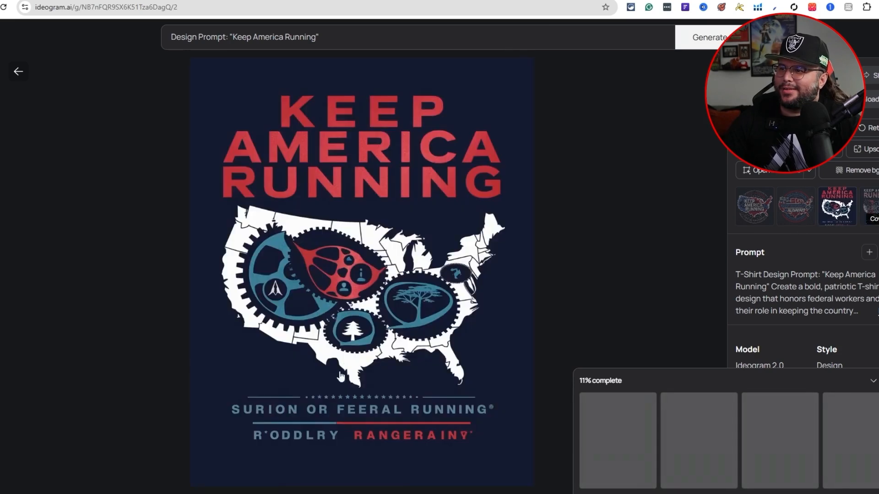
{"action": "left_click", "coordinate": [791, 221]}
{"action": "left_click", "coordinate": [762, 213]}
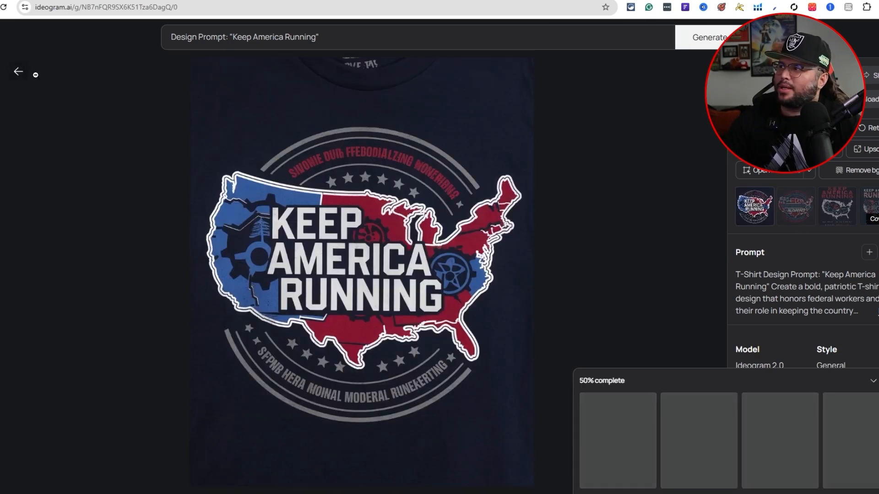
{"action": "left_click", "coordinate": [17, 73]}
{"action": "scroll", "coordinate": [424, 270], "scroll_direction": "down", "scroll_amount": 2}
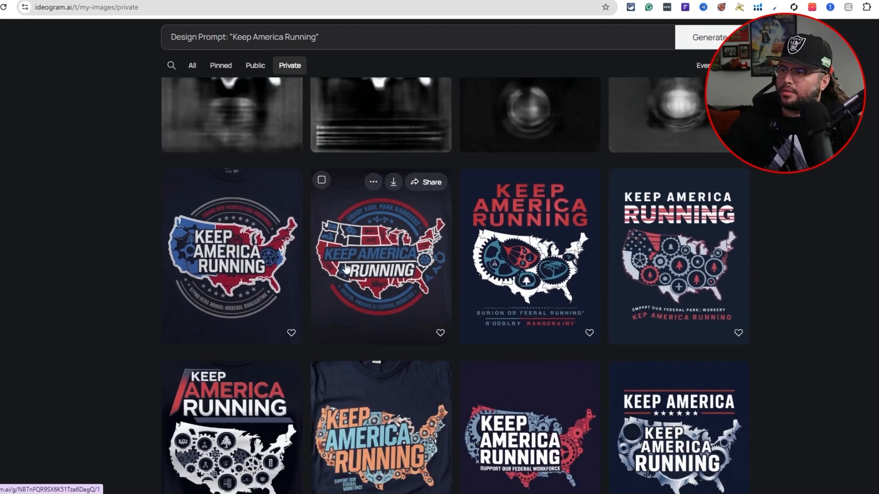
{"action": "scroll", "coordinate": [393, 289], "scroll_direction": "up", "scroll_amount": 2}
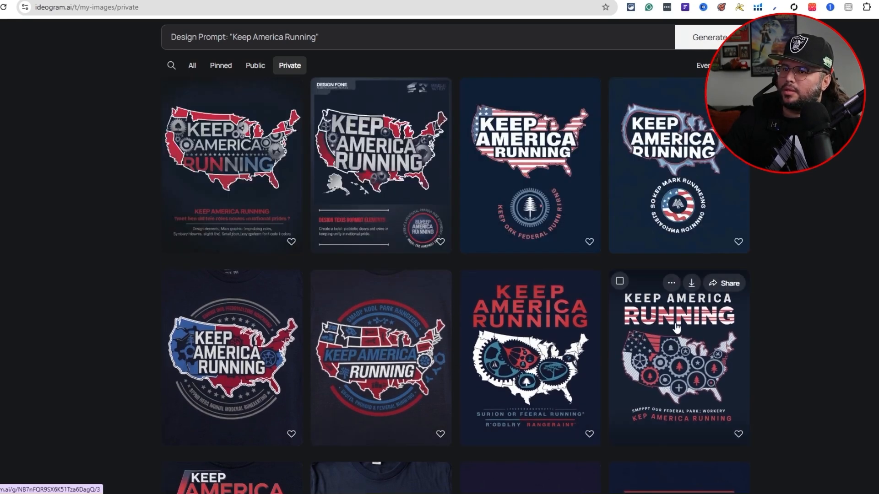
{"action": "scroll", "coordinate": [613, 339], "scroll_direction": "down", "scroll_amount": 3}
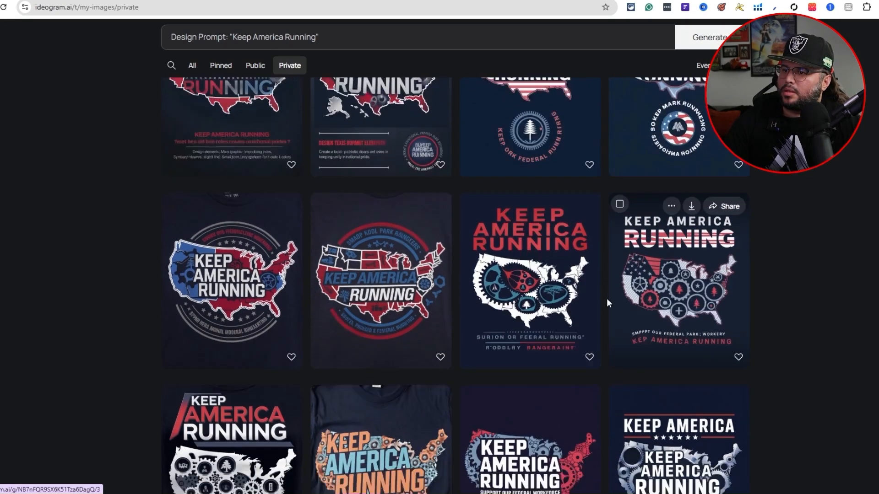
{"action": "scroll", "coordinate": [563, 339], "scroll_direction": "down", "scroll_amount": 1}
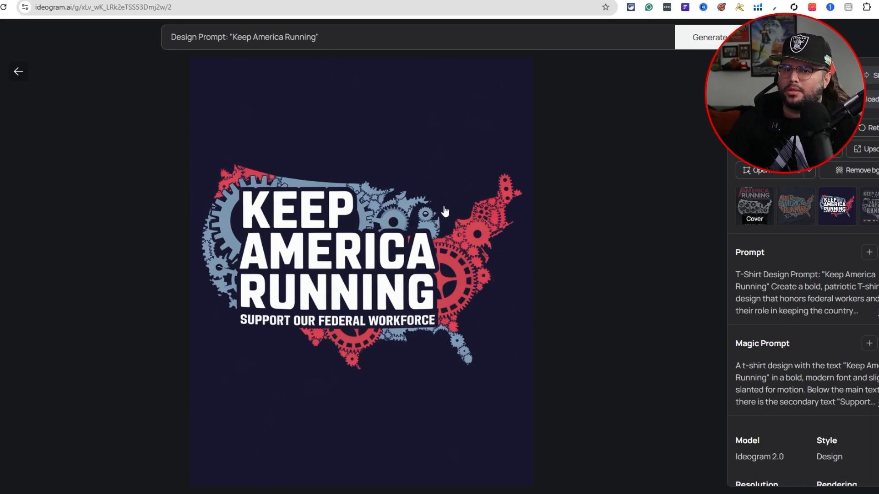
Expand the open design's Magic Prompt and copy its full text
{"action": "left_click", "coordinate": [877, 402]}
{"action": "scroll", "coordinate": [808, 366], "scroll_direction": "down", "scroll_amount": 1}
{"action": "triple_click", "coordinate": [746, 338]}
{"action": "right_click", "coordinate": [746, 339]}
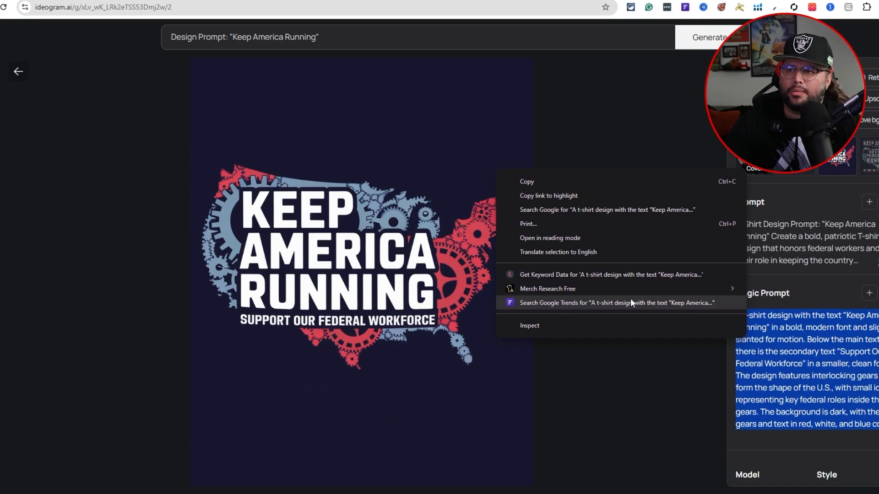
{"action": "left_click", "coordinate": [539, 181]}
Replace the entire "Keep America Running" prompt with the copied Magic Prompt text
{"action": "left_click", "coordinate": [220, 35]}
{"action": "triple_click", "coordinate": [219, 35]}
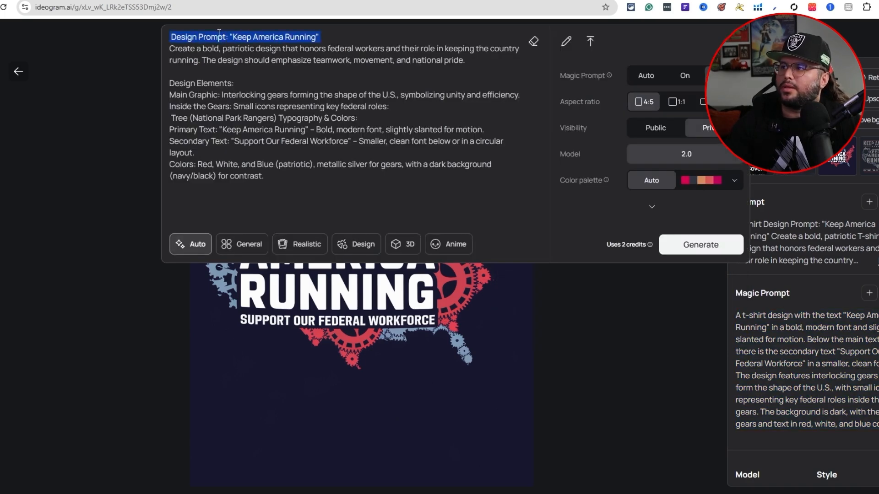
{"action": "left_click_drag", "start_coordinate": [296, 173], "coordinate": [170, 34]}
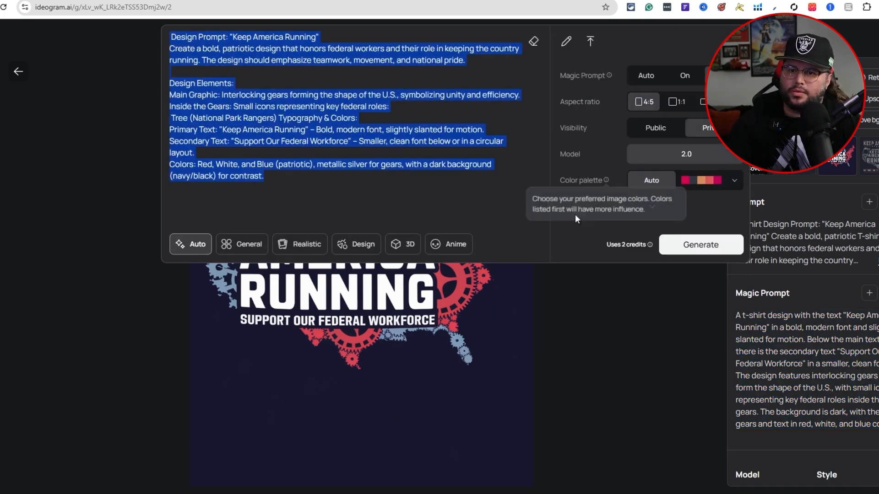
{"action": "key", "text": "ctrl+v"}
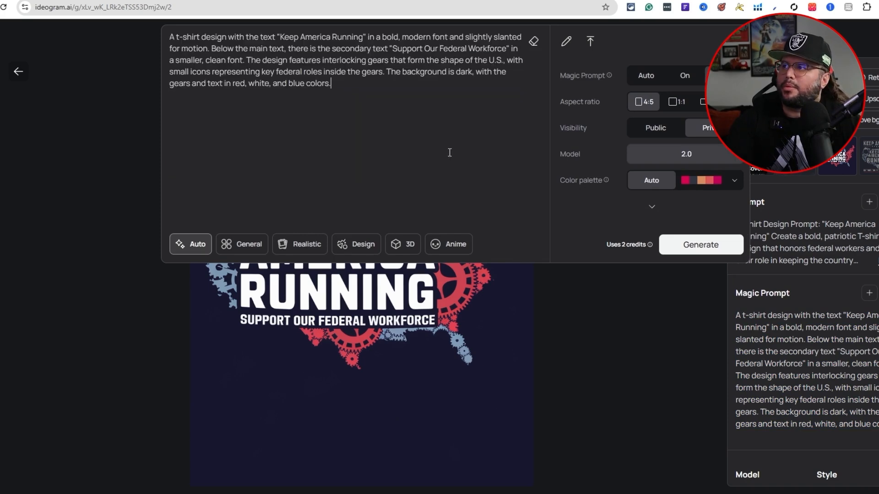
Delete "t-shirt" from the start of the pasted prompt and generate the designs
{"action": "left_click_drag", "start_coordinate": [197, 37], "coordinate": [176, 38]}
{"action": "key", "text": "BackSpace"}
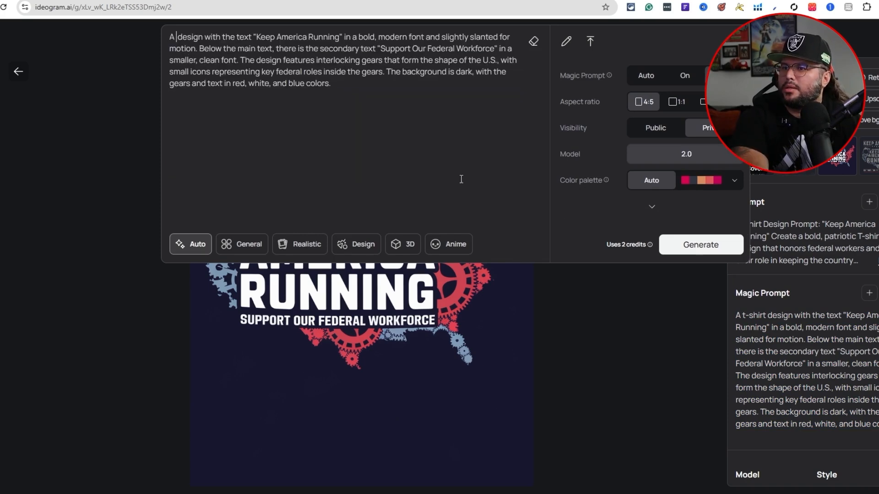
{"action": "left_click", "coordinate": [691, 245]}
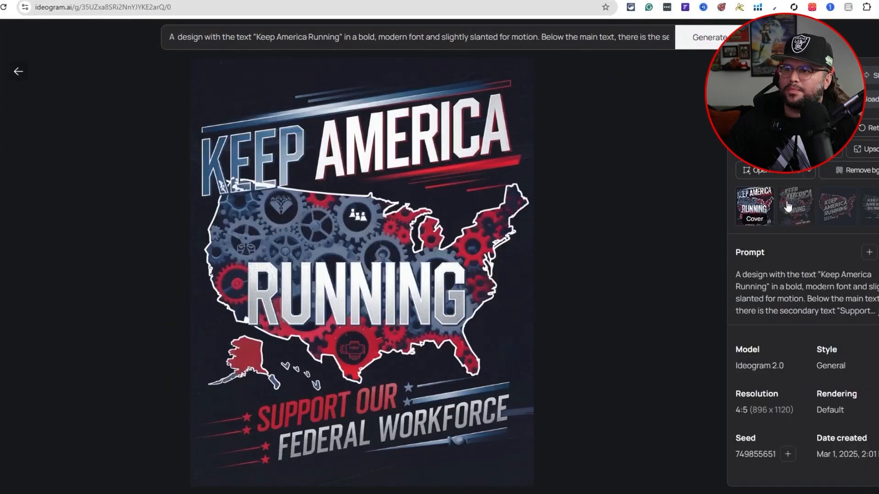
Look through the second, third and fourth variations of the newly generated "Keep America Running" design
{"action": "left_click", "coordinate": [787, 206]}
{"action": "left_click", "coordinate": [836, 211]}
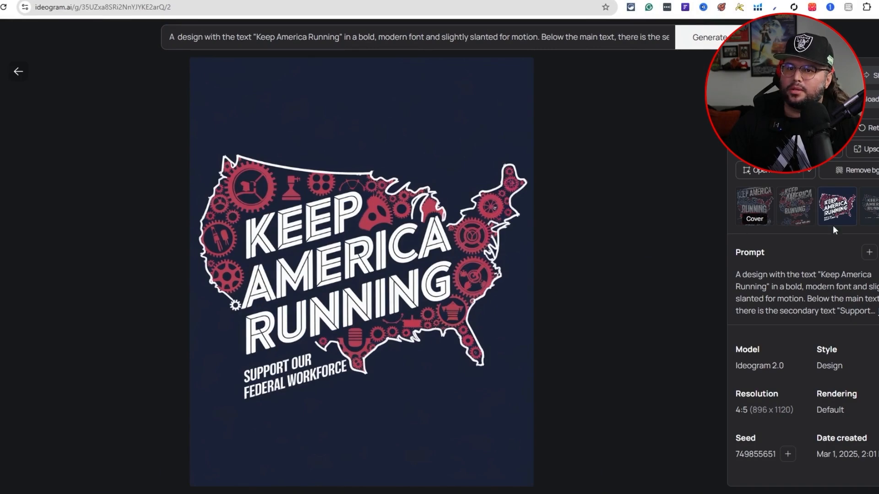
{"action": "key", "text": "Right"}
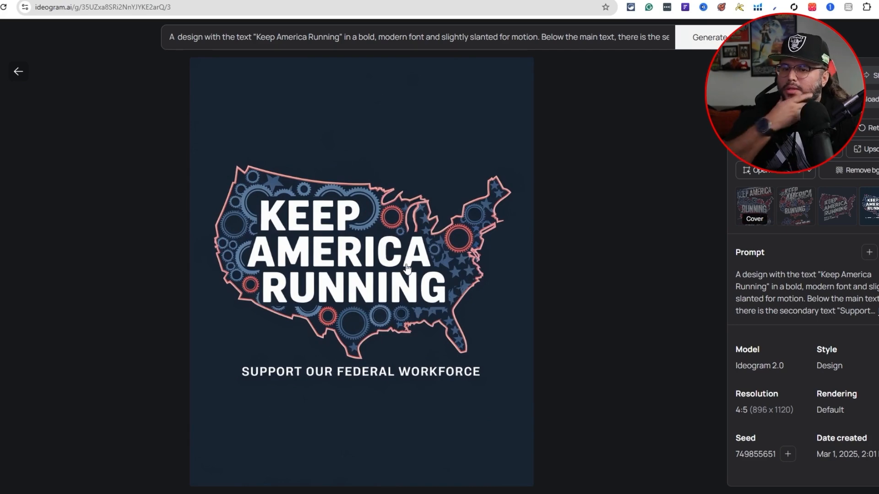
Switch to the ChatGPT design brief and highlight its list of federal role icons, from Tree to Road Sign
{"action": "left_click", "coordinate": [183, 1]}
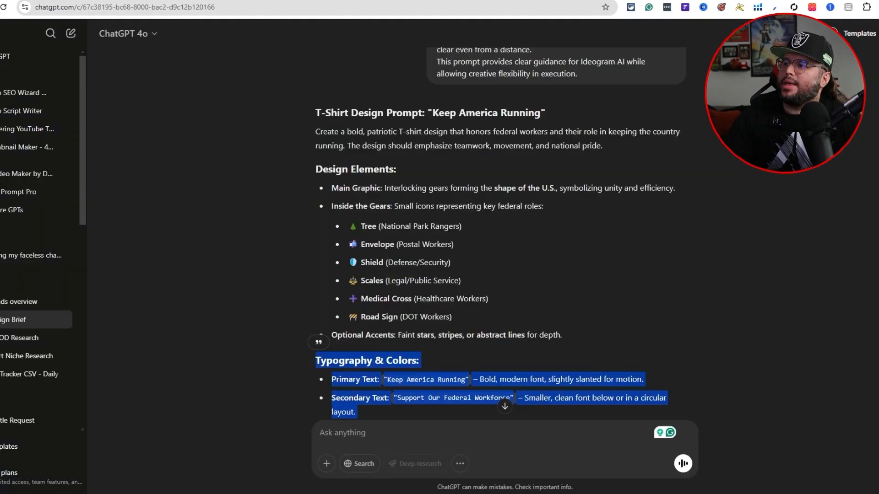
{"action": "left_click", "coordinate": [456, 293]}
{"action": "left_click_drag", "start_coordinate": [460, 317], "coordinate": [349, 225]}
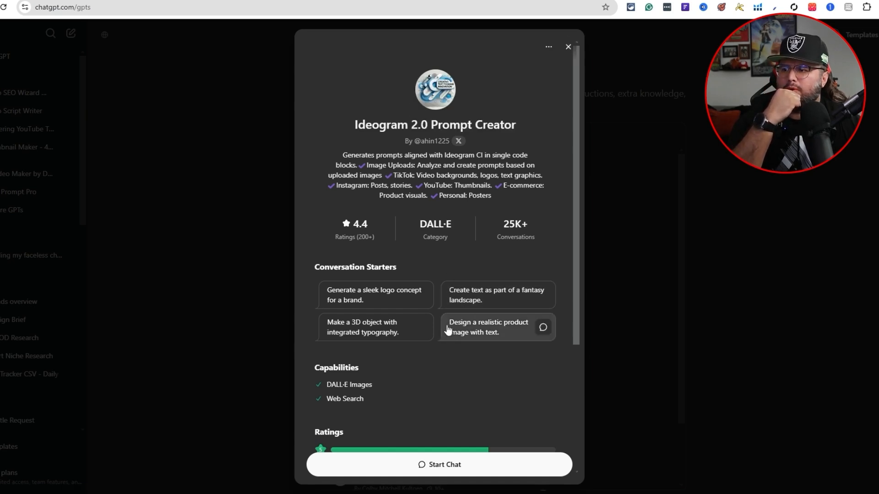
Review the capabilities and ratings of the Ideogram 2.0 Prompt Creator GPT and start a chat with it
{"action": "scroll", "coordinate": [429, 346], "scroll_direction": "down", "scroll_amount": 2}
{"action": "scroll", "coordinate": [428, 346], "scroll_direction": "up", "scroll_amount": 2}
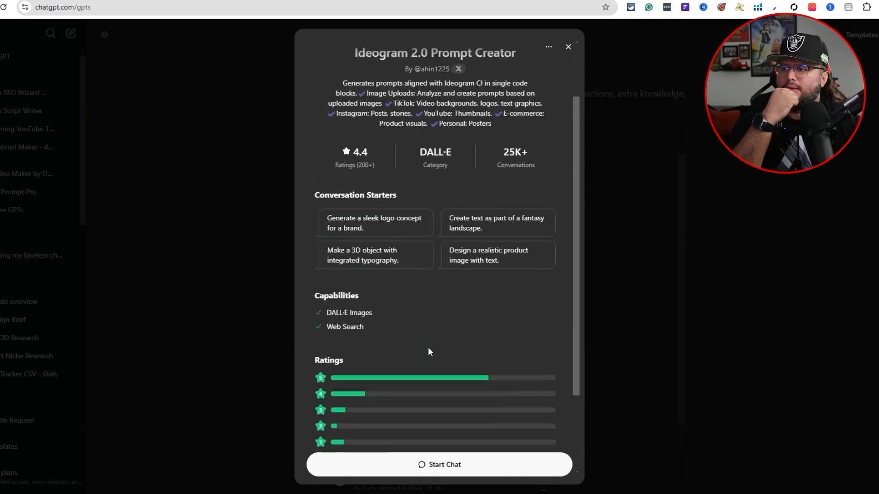
{"action": "scroll", "coordinate": [458, 405], "scroll_direction": "down", "scroll_amount": 3}
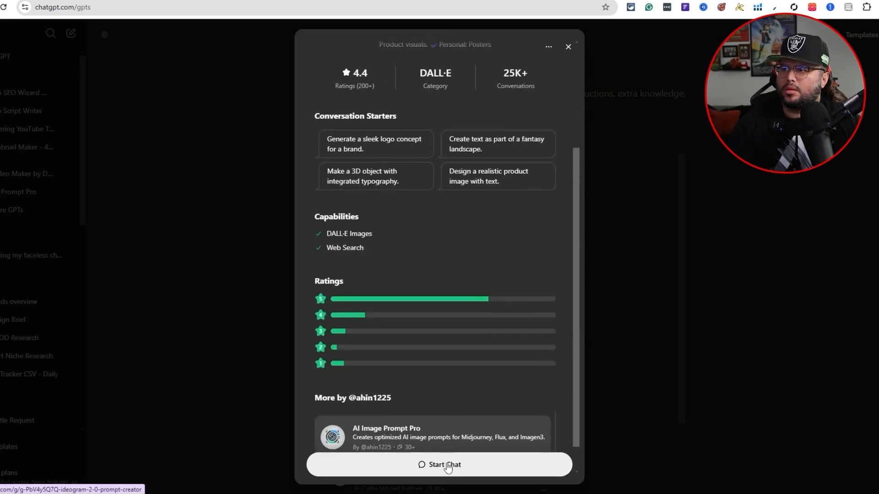
{"action": "left_click", "coordinate": [448, 466]}
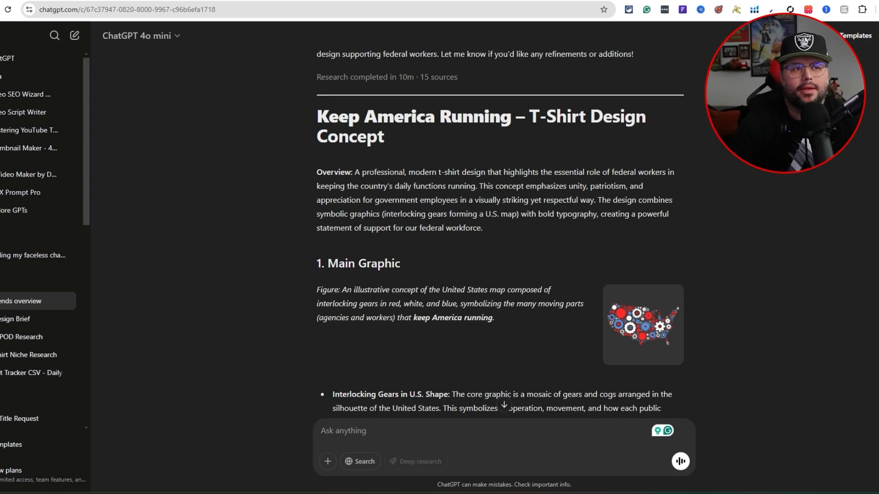
Read ChatGPT's "Keep America Running" T-shirt design concept from the overview through its graphic, typography, color, print and deliverables sections to the conclusion
{"action": "scroll", "coordinate": [700, 292], "scroll_direction": "up", "scroll_amount": 4}
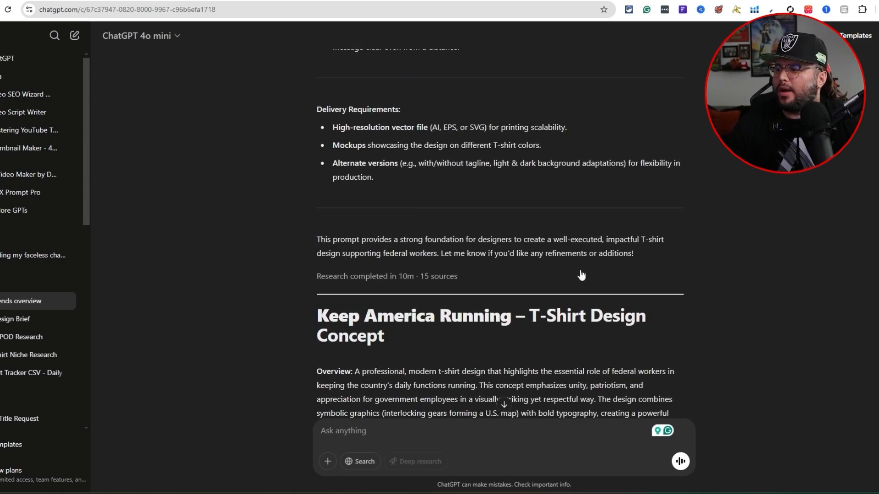
{"action": "scroll", "coordinate": [535, 288], "scroll_direction": "down", "scroll_amount": 2}
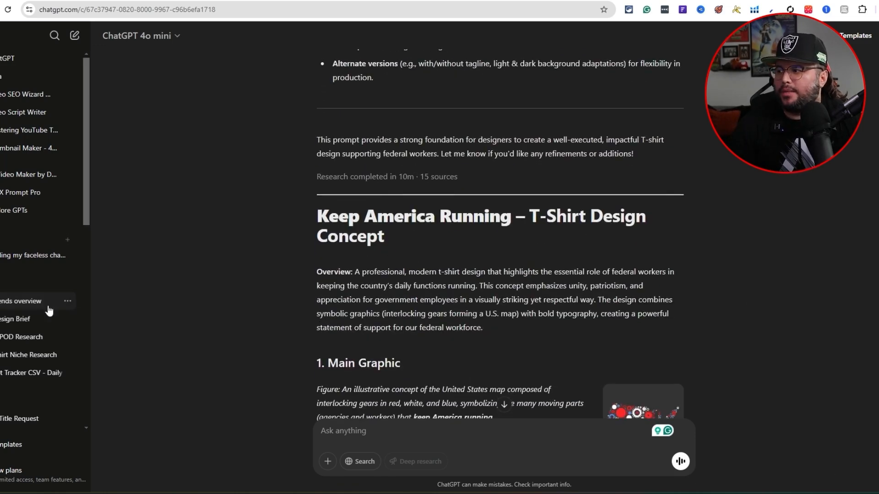
{"action": "scroll", "coordinate": [339, 282], "scroll_direction": "down", "scroll_amount": 2}
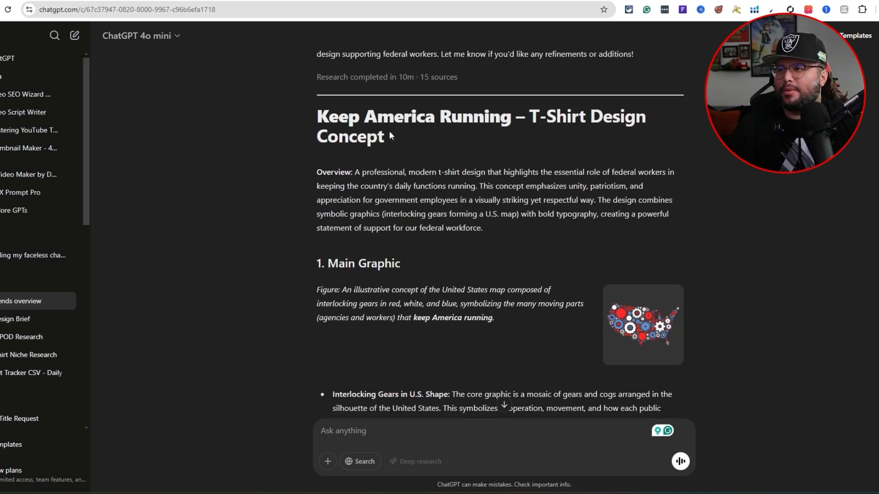
{"action": "scroll", "coordinate": [517, 231], "scroll_direction": "down", "scroll_amount": 2}
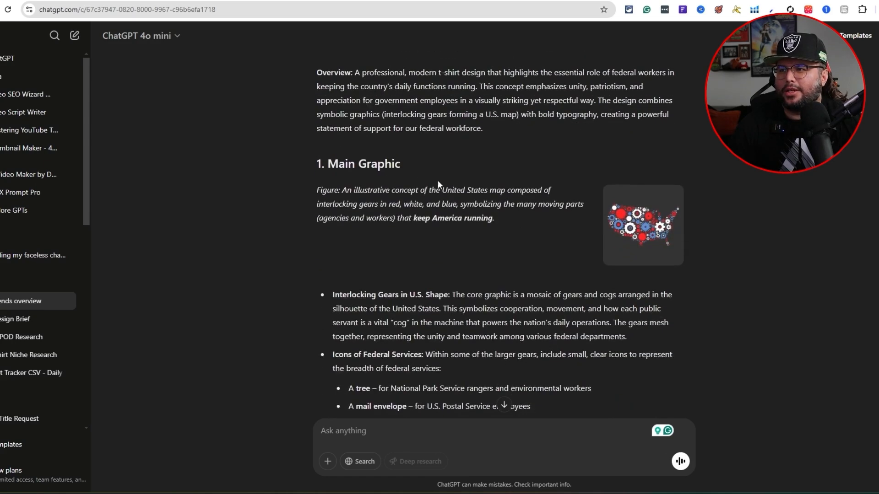
{"action": "scroll", "coordinate": [501, 182], "scroll_direction": "down", "scroll_amount": 1}
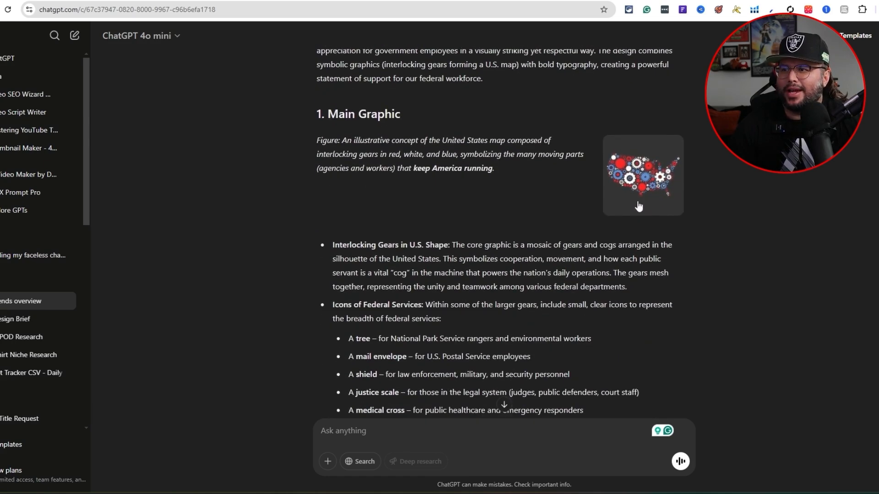
{"action": "scroll", "coordinate": [556, 198], "scroll_direction": "down", "scroll_amount": 1}
{"action": "scroll", "coordinate": [557, 198], "scroll_direction": "down", "scroll_amount": 5}
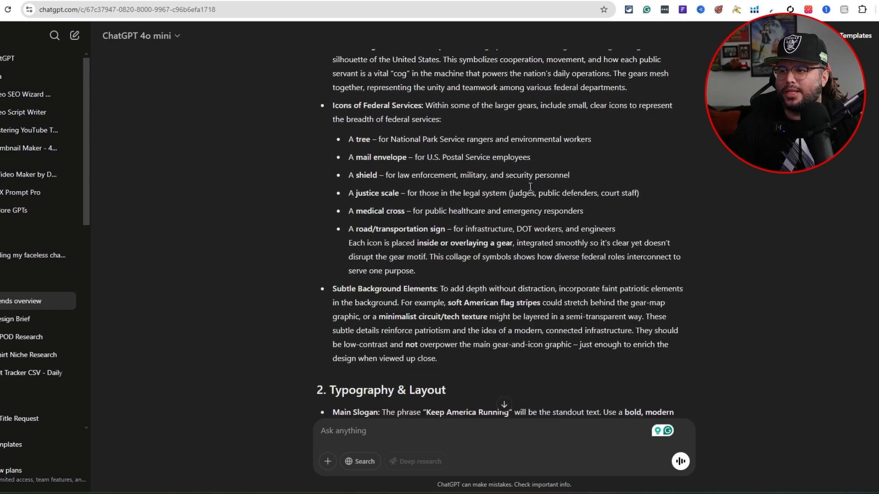
{"action": "scroll", "coordinate": [512, 209], "scroll_direction": "down", "scroll_amount": 2}
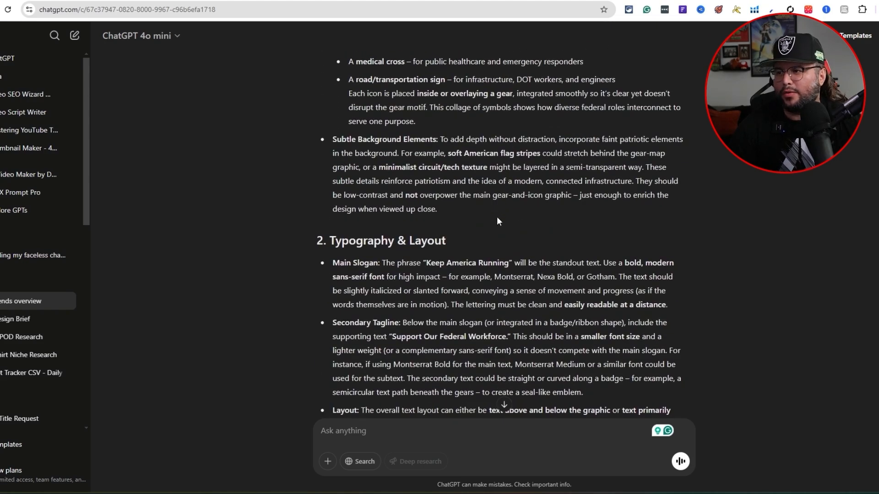
{"action": "scroll", "coordinate": [479, 202], "scroll_direction": "down", "scroll_amount": 1}
{"action": "scroll", "coordinate": [398, 183], "scroll_direction": "down", "scroll_amount": 6}
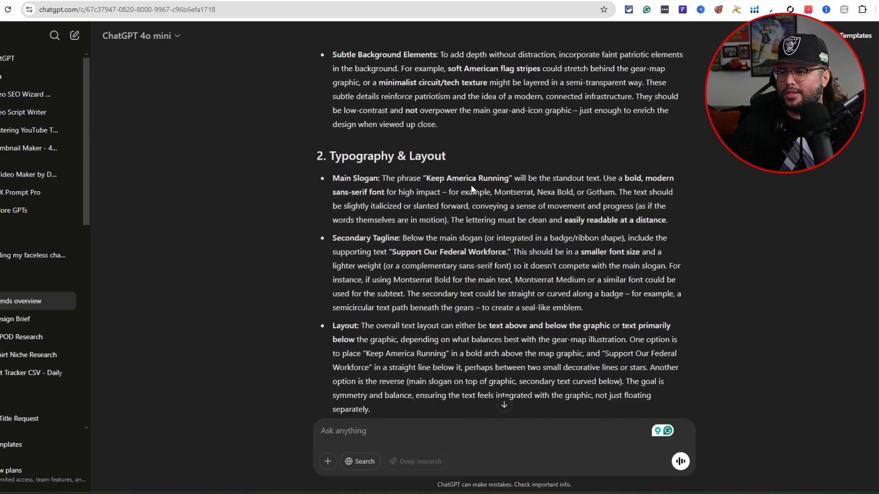
{"action": "scroll", "coordinate": [394, 181], "scroll_direction": "up", "scroll_amount": 4}
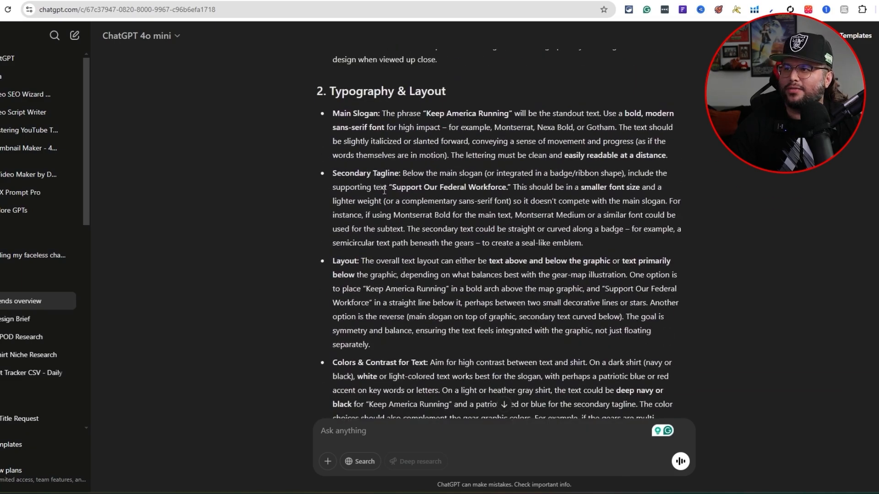
{"action": "scroll", "coordinate": [455, 184], "scroll_direction": "down", "scroll_amount": 6}
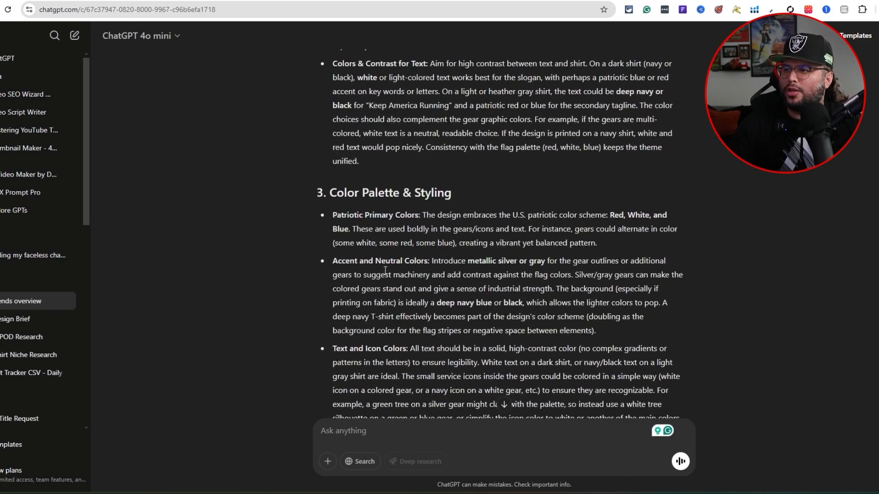
{"action": "scroll", "coordinate": [444, 229], "scroll_direction": "down", "scroll_amount": 7}
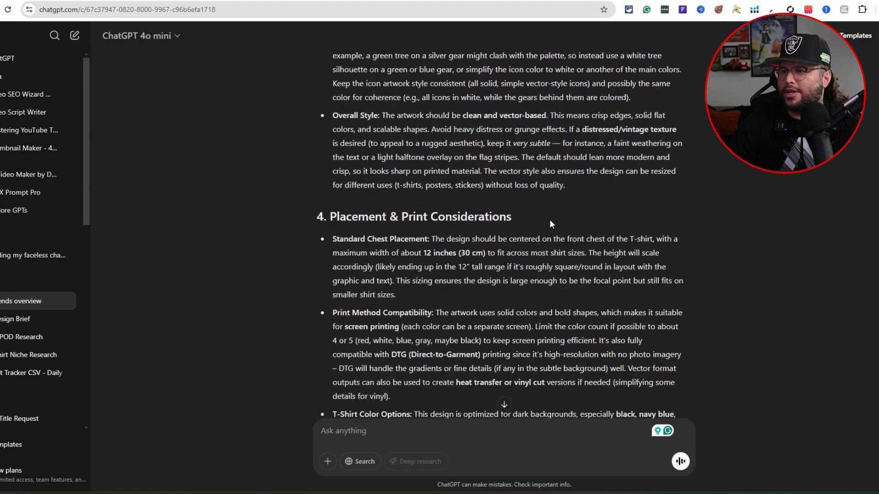
{"action": "scroll", "coordinate": [535, 285], "scroll_direction": "down", "scroll_amount": 7}
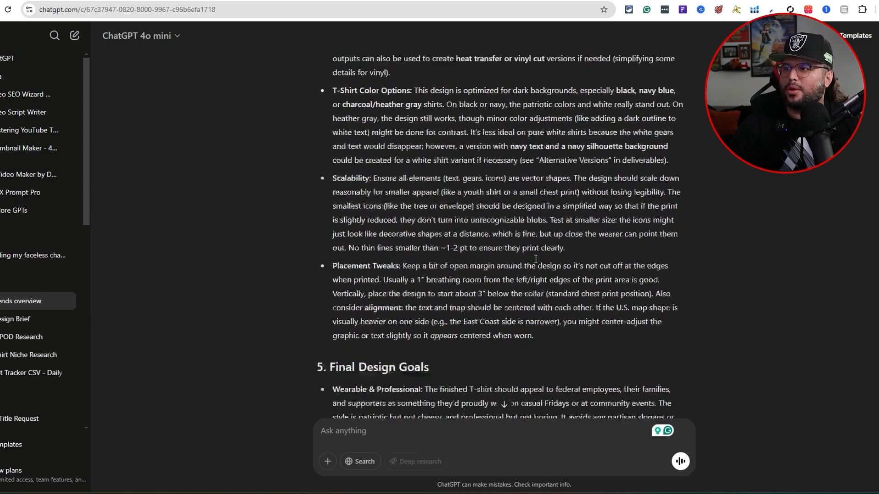
{"action": "scroll", "coordinate": [500, 245], "scroll_direction": "down", "scroll_amount": 7}
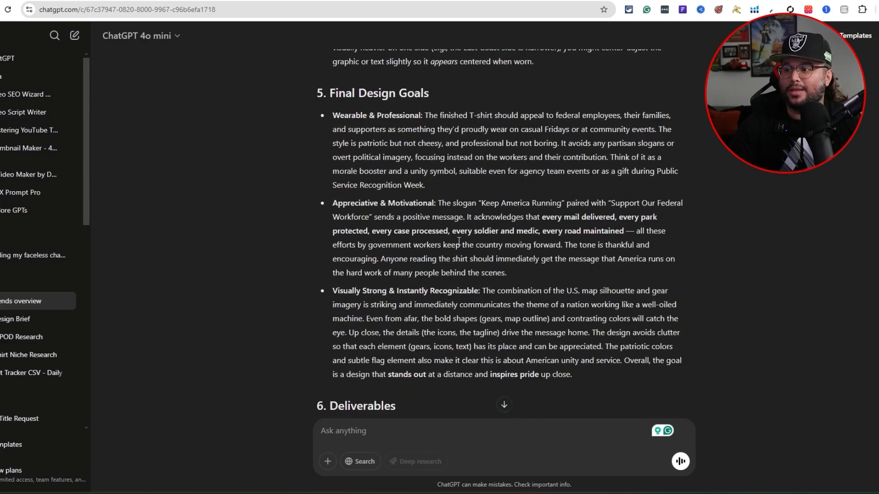
{"action": "scroll", "coordinate": [458, 245], "scroll_direction": "down", "scroll_amount": 10}
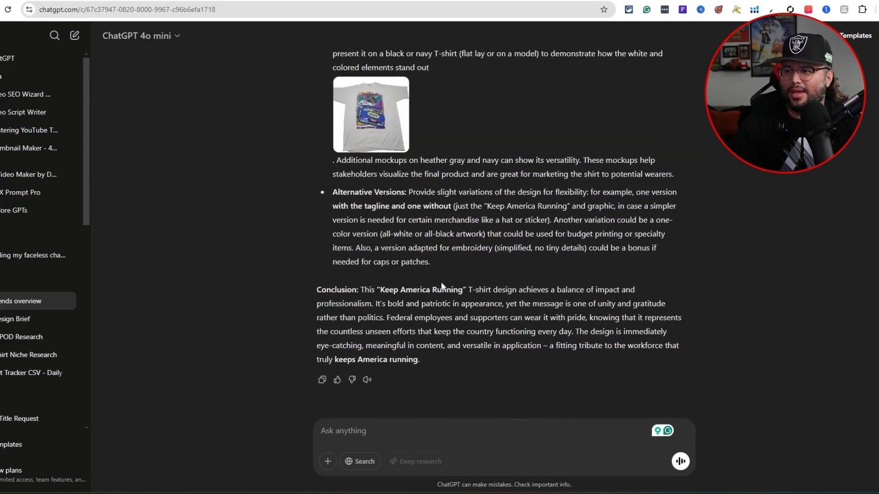
Go back over the design concept's sections from the deliverables up to the overview and the research source line
{"action": "scroll", "coordinate": [512, 201], "scroll_direction": "up", "scroll_amount": 16}
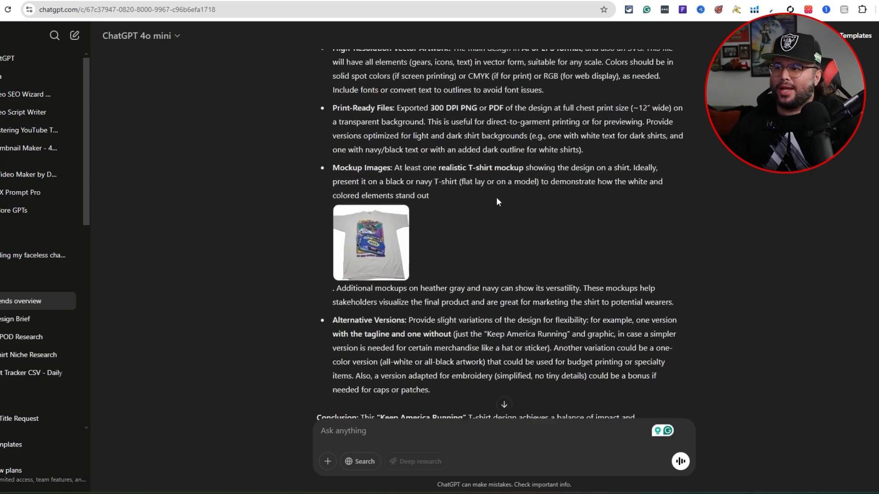
{"action": "scroll", "coordinate": [481, 210], "scroll_direction": "up", "scroll_amount": 6}
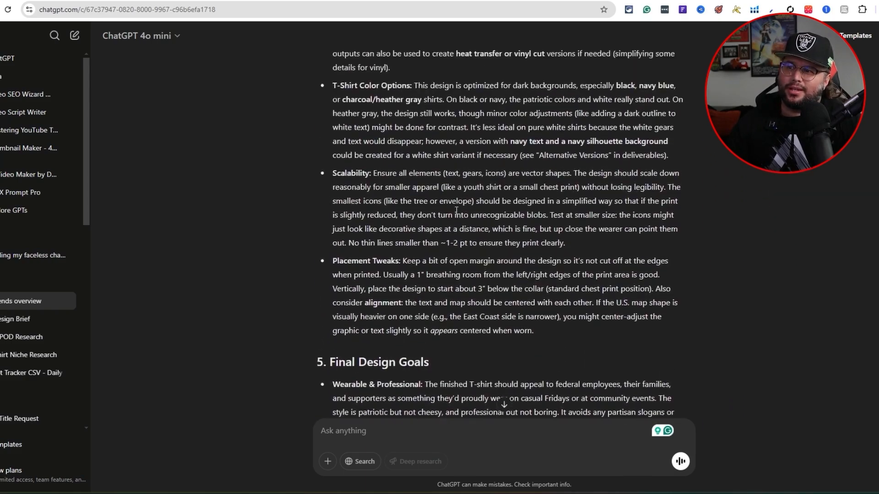
{"action": "scroll", "coordinate": [445, 205], "scroll_direction": "up", "scroll_amount": 4}
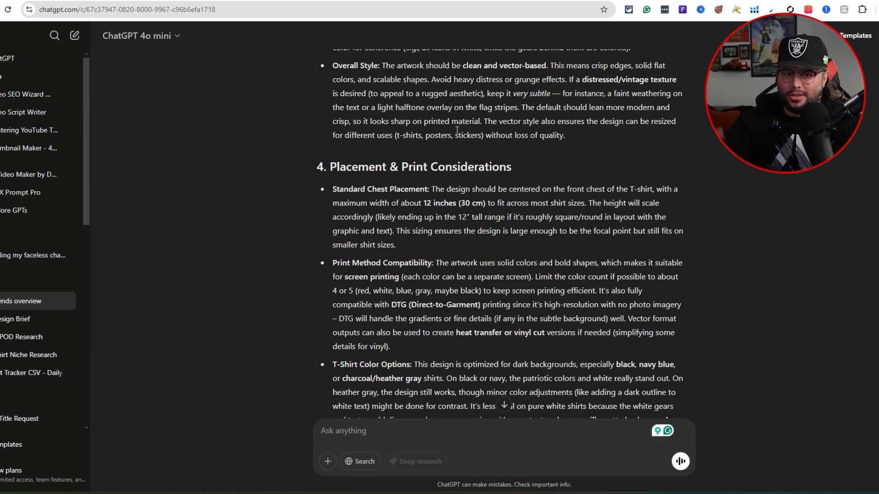
{"action": "scroll", "coordinate": [432, 181], "scroll_direction": "up", "scroll_amount": 12}
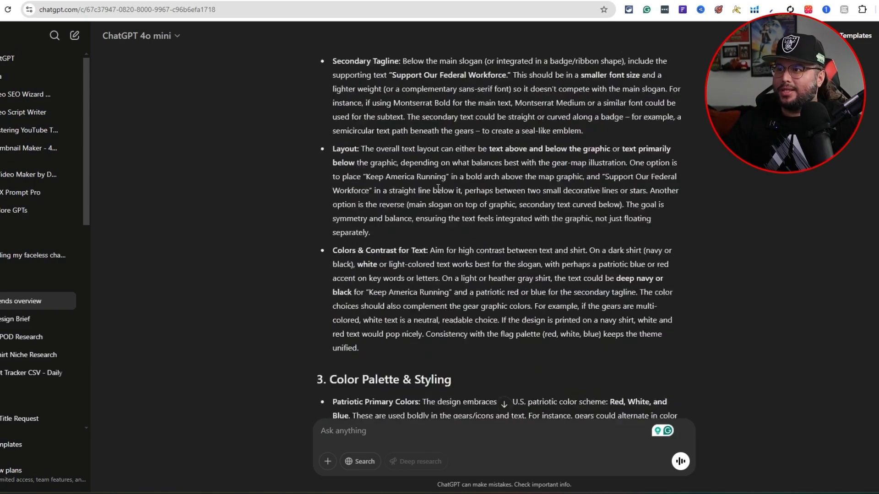
{"action": "scroll", "coordinate": [470, 198], "scroll_direction": "up", "scroll_amount": 5}
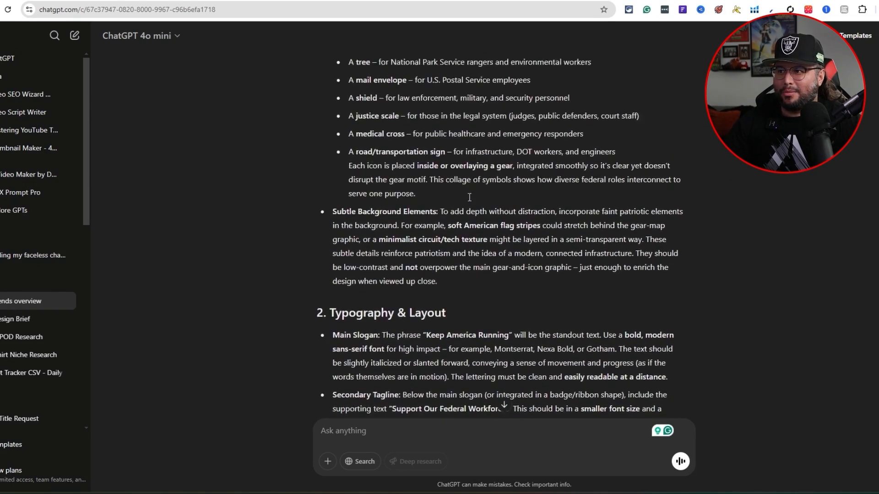
{"action": "scroll", "coordinate": [472, 199], "scroll_direction": "up", "scroll_amount": 7}
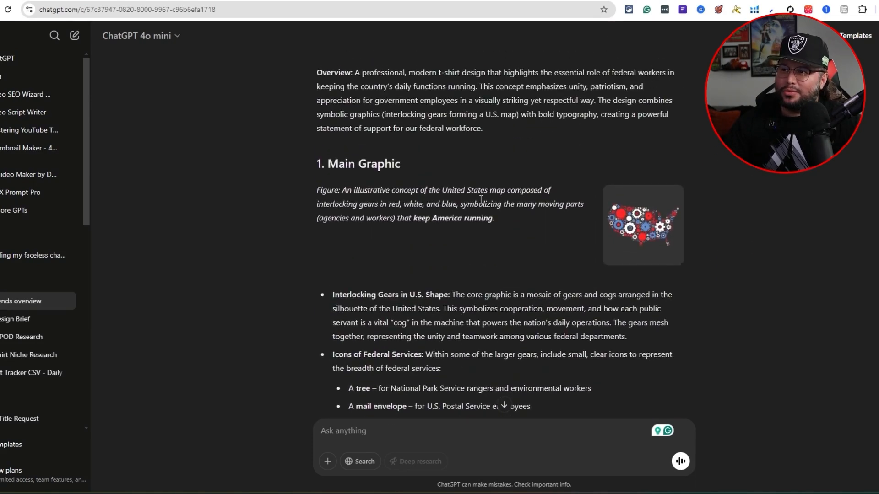
{"action": "scroll", "coordinate": [477, 209], "scroll_direction": "up", "scroll_amount": 3}
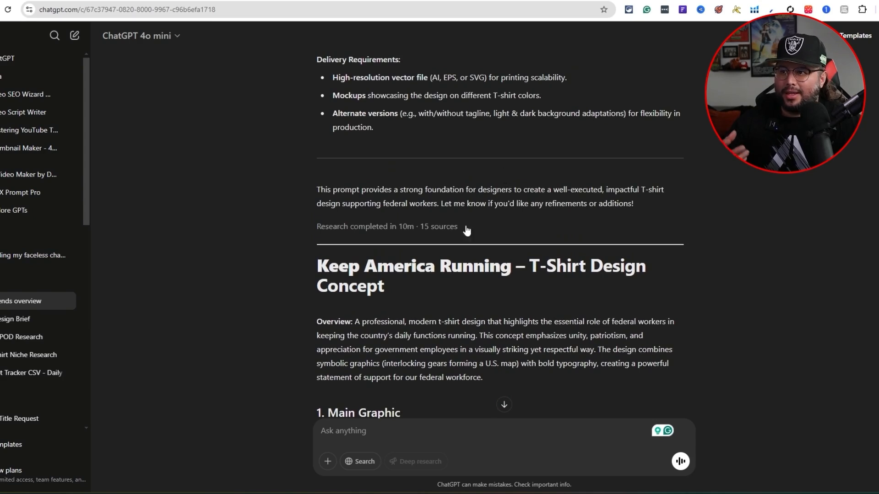
{"action": "scroll", "coordinate": [472, 236], "scroll_direction": "down", "scroll_amount": 10}
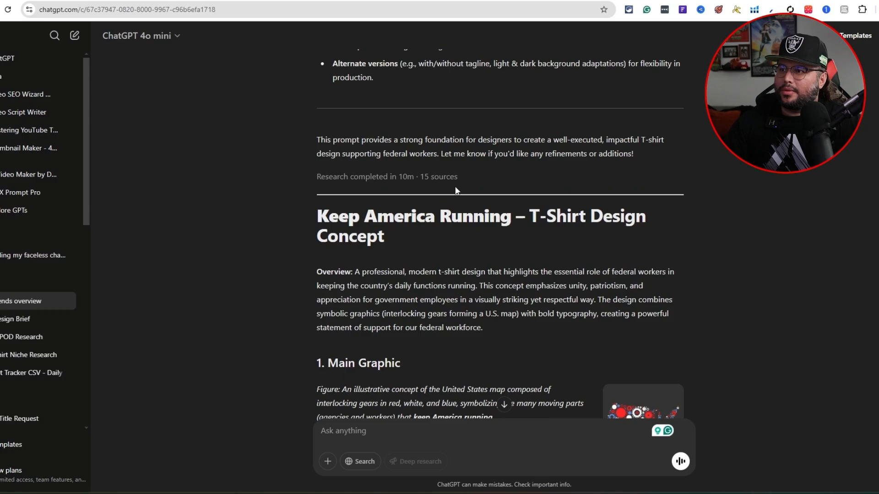
Skim the "Keep America Running" design concept again, covering its final design goals, color palette, and typography and layout sections
{"action": "scroll", "coordinate": [499, 228], "scroll_direction": "down", "scroll_amount": 10}
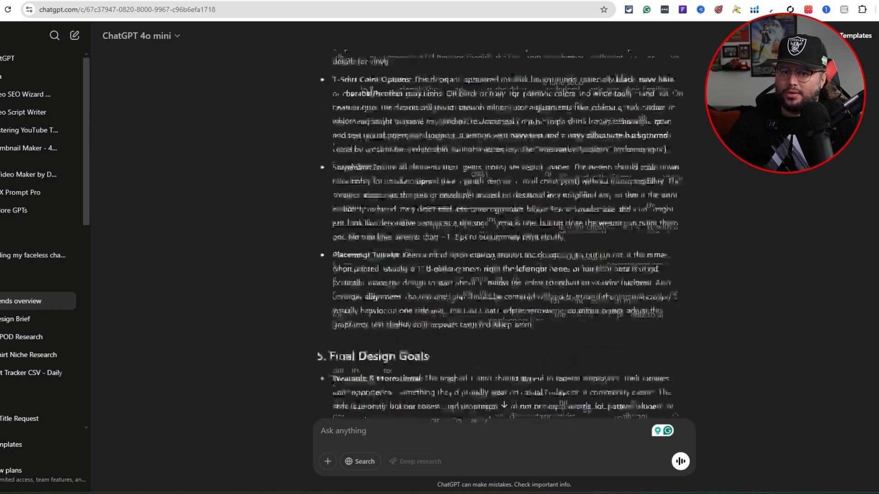
{"action": "scroll", "coordinate": [499, 229], "scroll_direction": "up", "scroll_amount": 15}
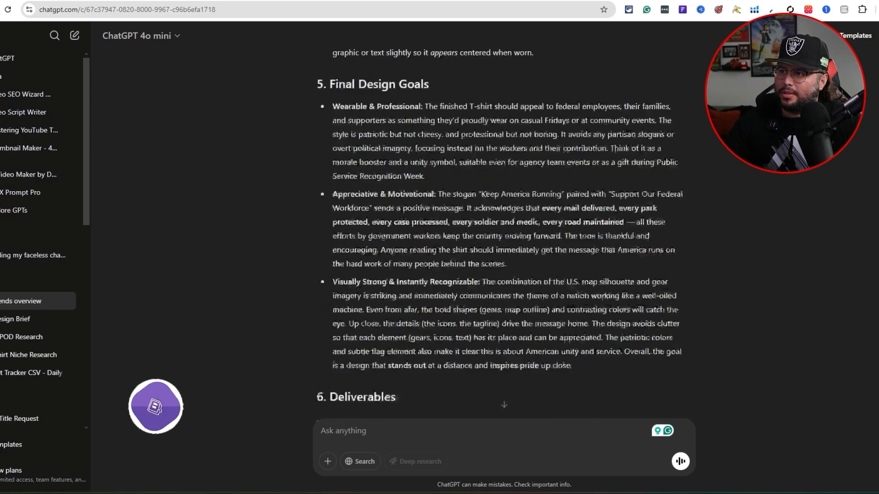
{"action": "scroll", "coordinate": [705, 311], "scroll_direction": "up", "scroll_amount": 15}
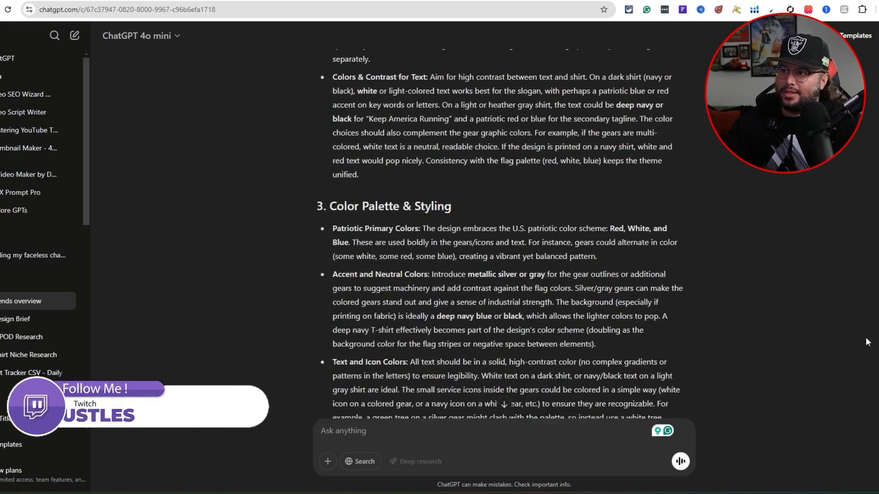
{"action": "scroll", "coordinate": [704, 311], "scroll_direction": "up", "scroll_amount": 1}
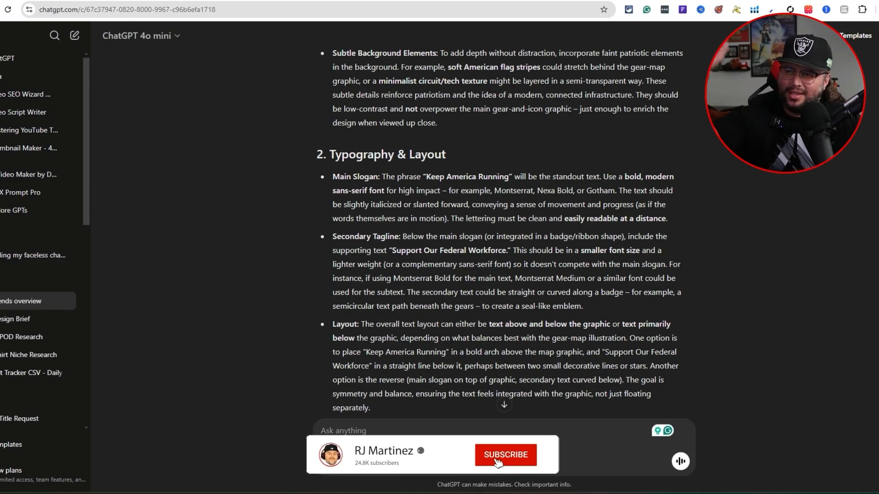
{"action": "scroll", "coordinate": [661, 365], "scroll_direction": "down", "scroll_amount": 10}
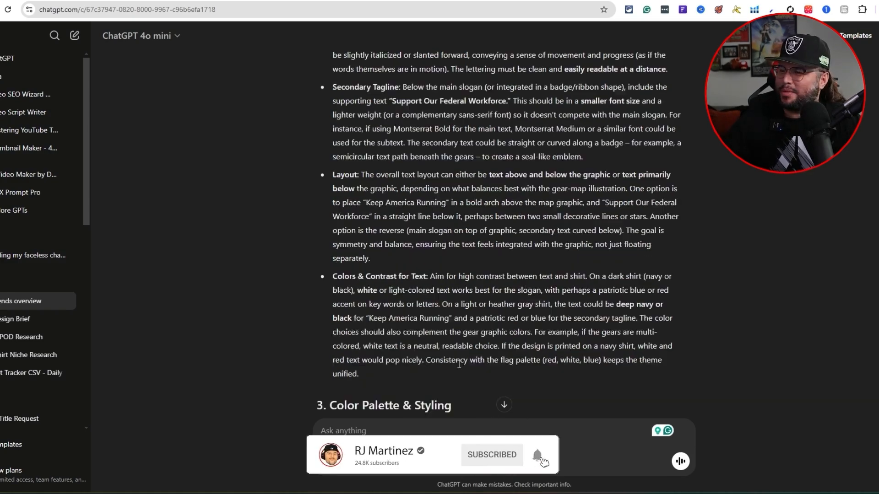
{"action": "scroll", "coordinate": [431, 434], "scroll_direction": "down", "scroll_amount": 20}
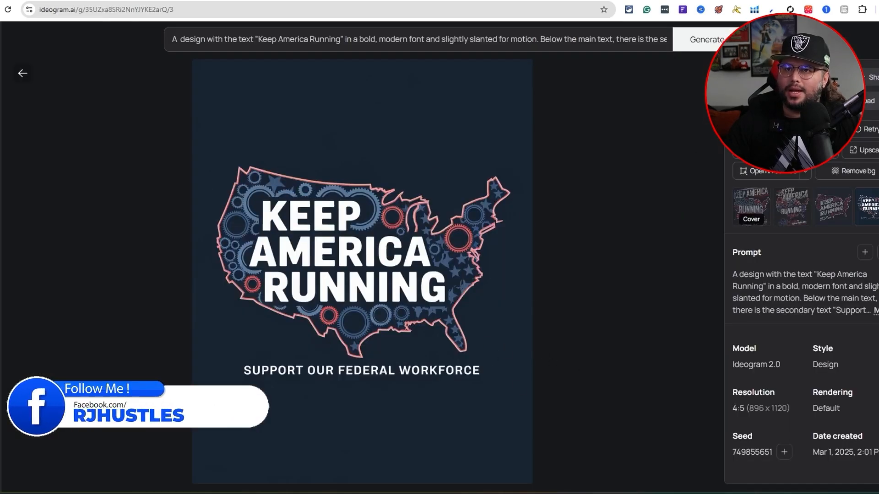
Switch to Ideogram and compare the slanted-text red gear map variation with the earlier design that has extra text and a round badge
{"action": "left_click", "coordinate": [829, 219]}
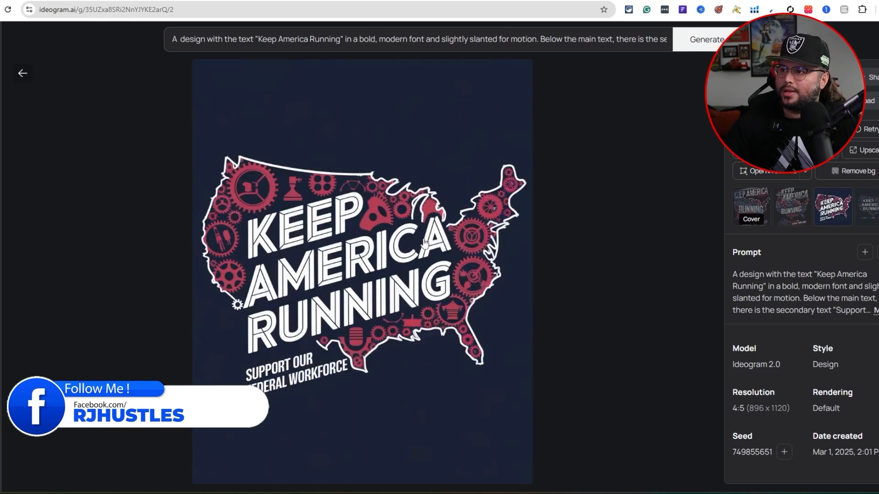
{"action": "left_click", "coordinate": [23, 73]}
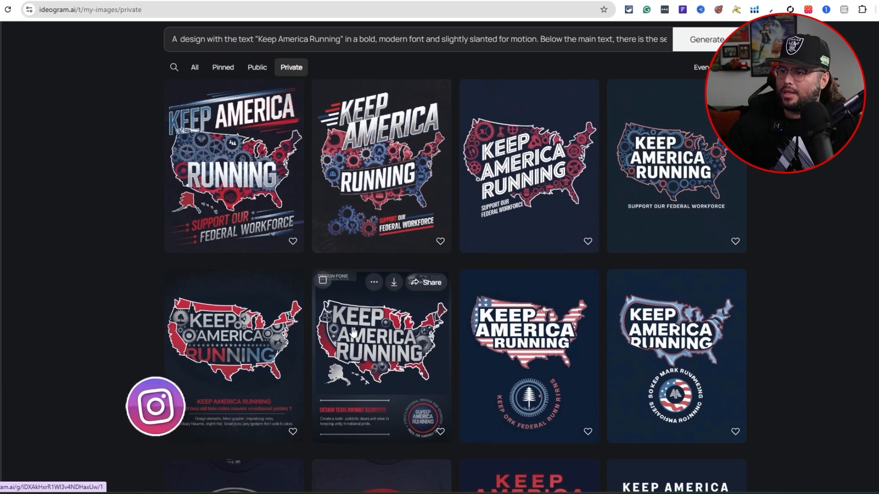
{"action": "left_click", "coordinate": [370, 356]}
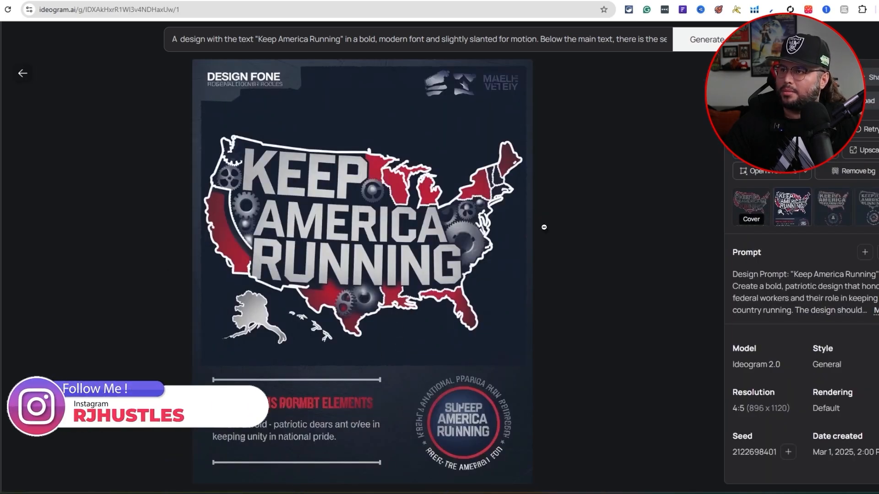
{"action": "left_click", "coordinate": [23, 73]}
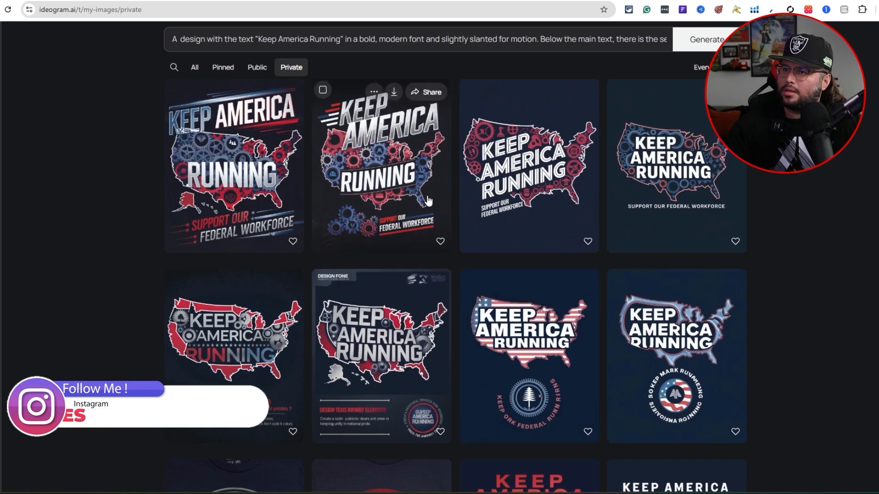
Find the private design with white "Keep America Running" text over a red and blue gear map, open it and download it
{"action": "scroll", "coordinate": [685, 253], "scroll_direction": "down", "scroll_amount": 7}
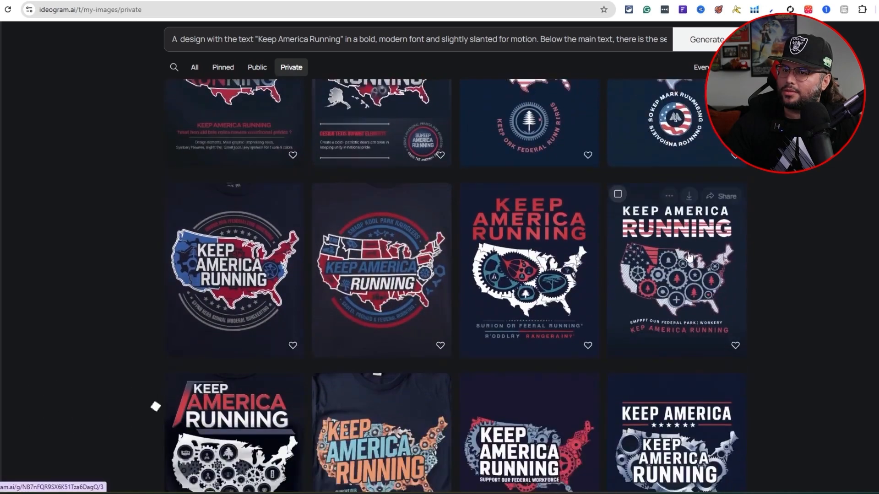
{"action": "scroll", "coordinate": [693, 260], "scroll_direction": "down", "scroll_amount": 3}
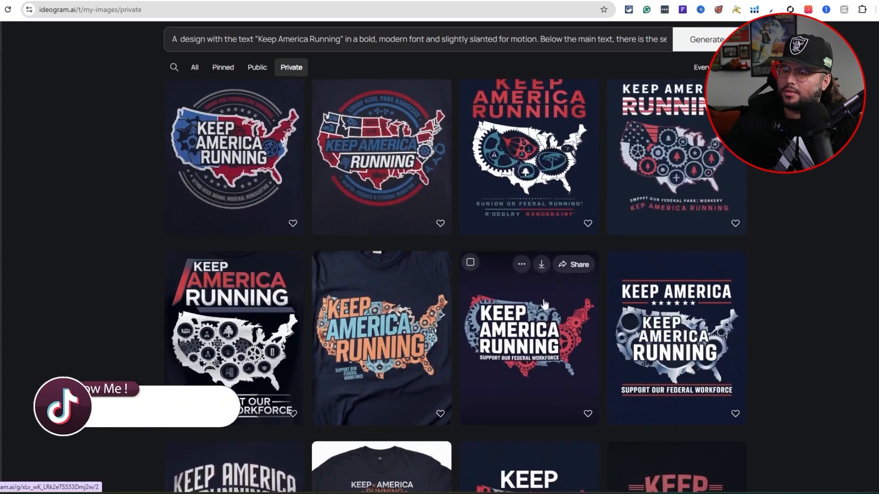
{"action": "left_click", "coordinate": [527, 293]}
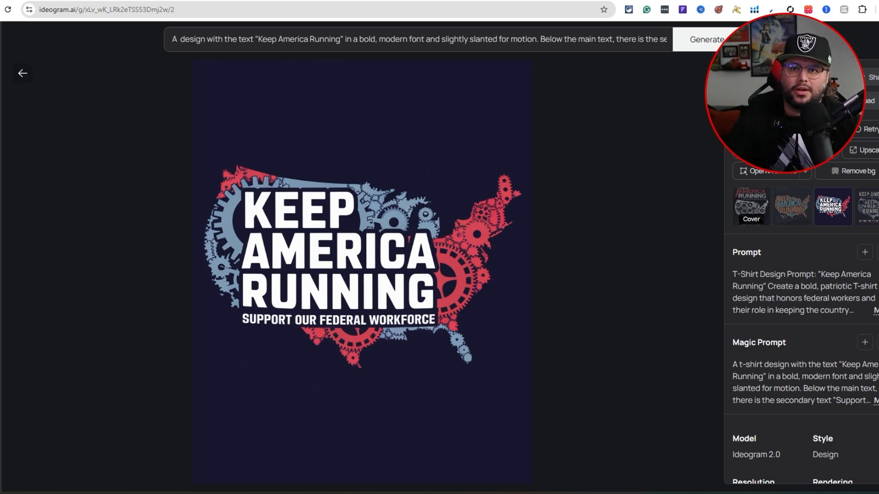
{"action": "left_click", "coordinate": [868, 101]}
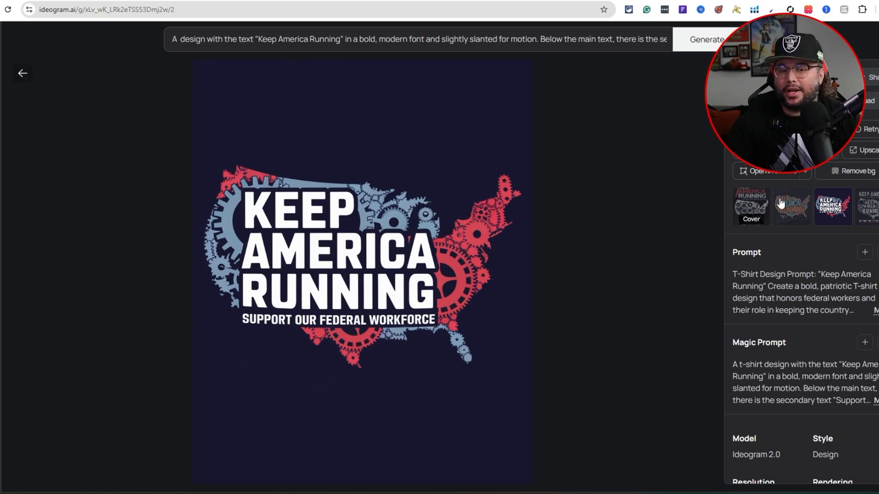